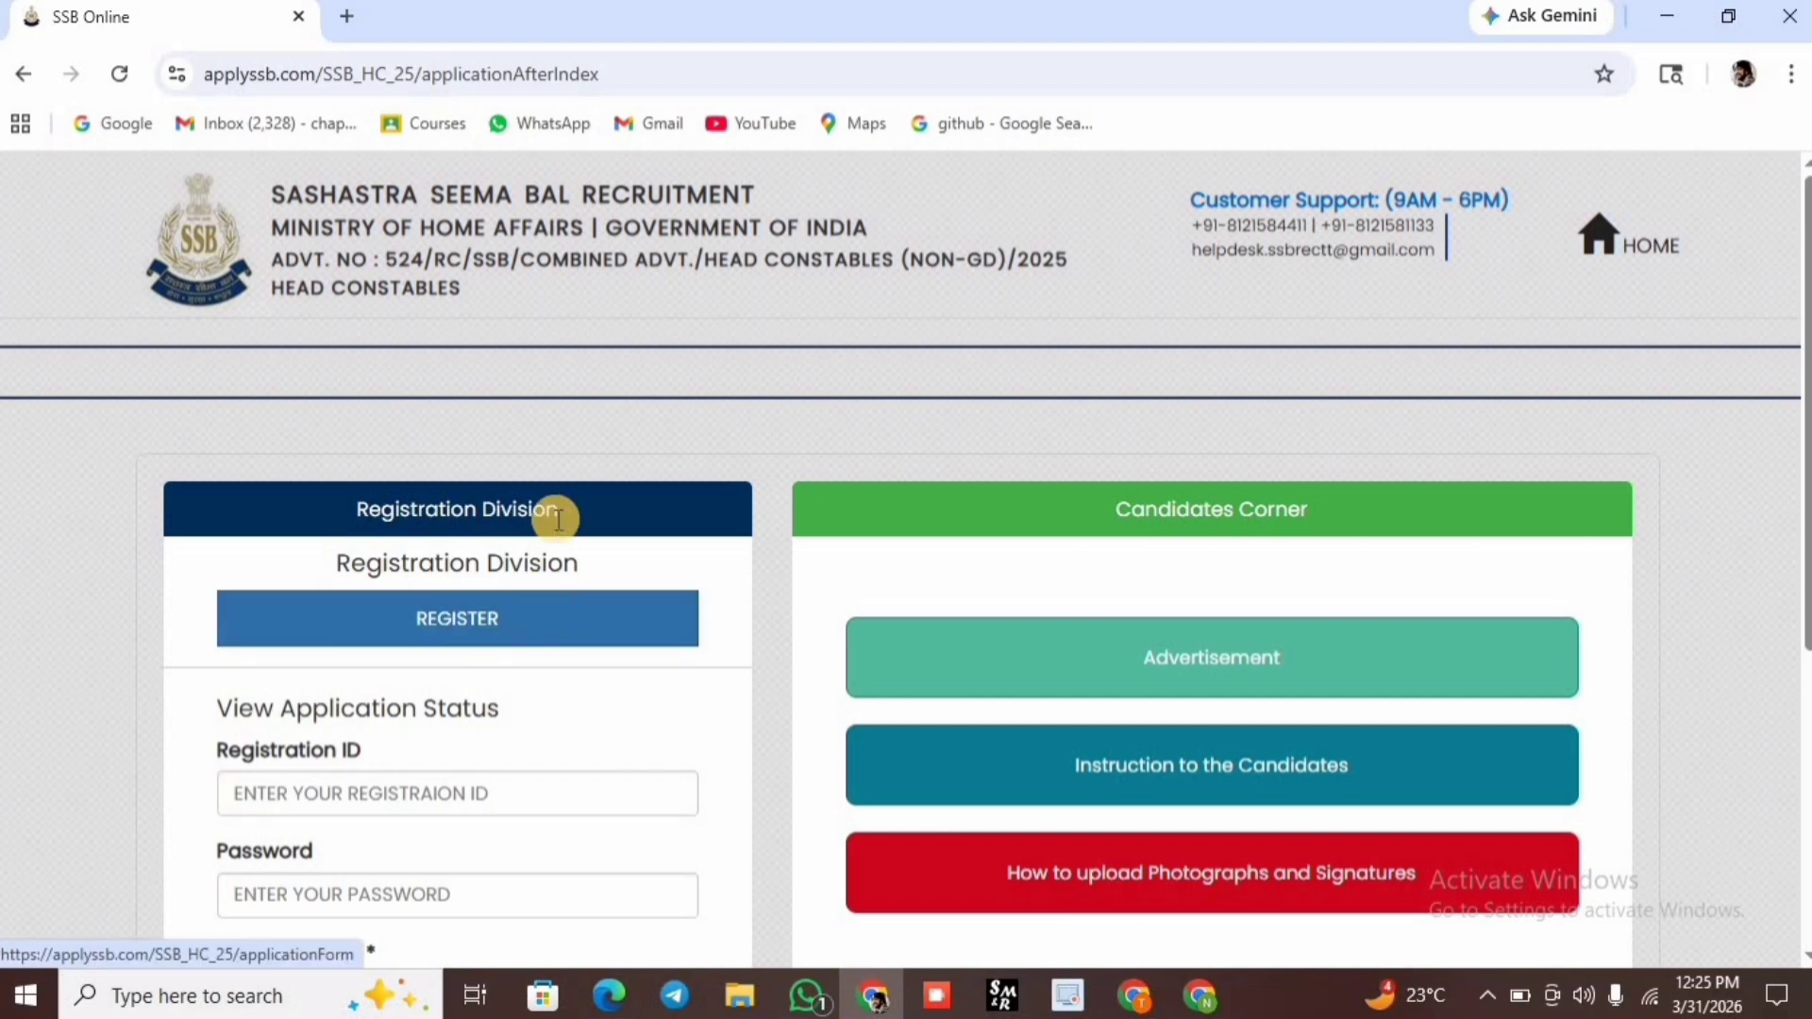
Scroll down to the Registration Division and the application status login form.
scroll(557, 509, down, 3)
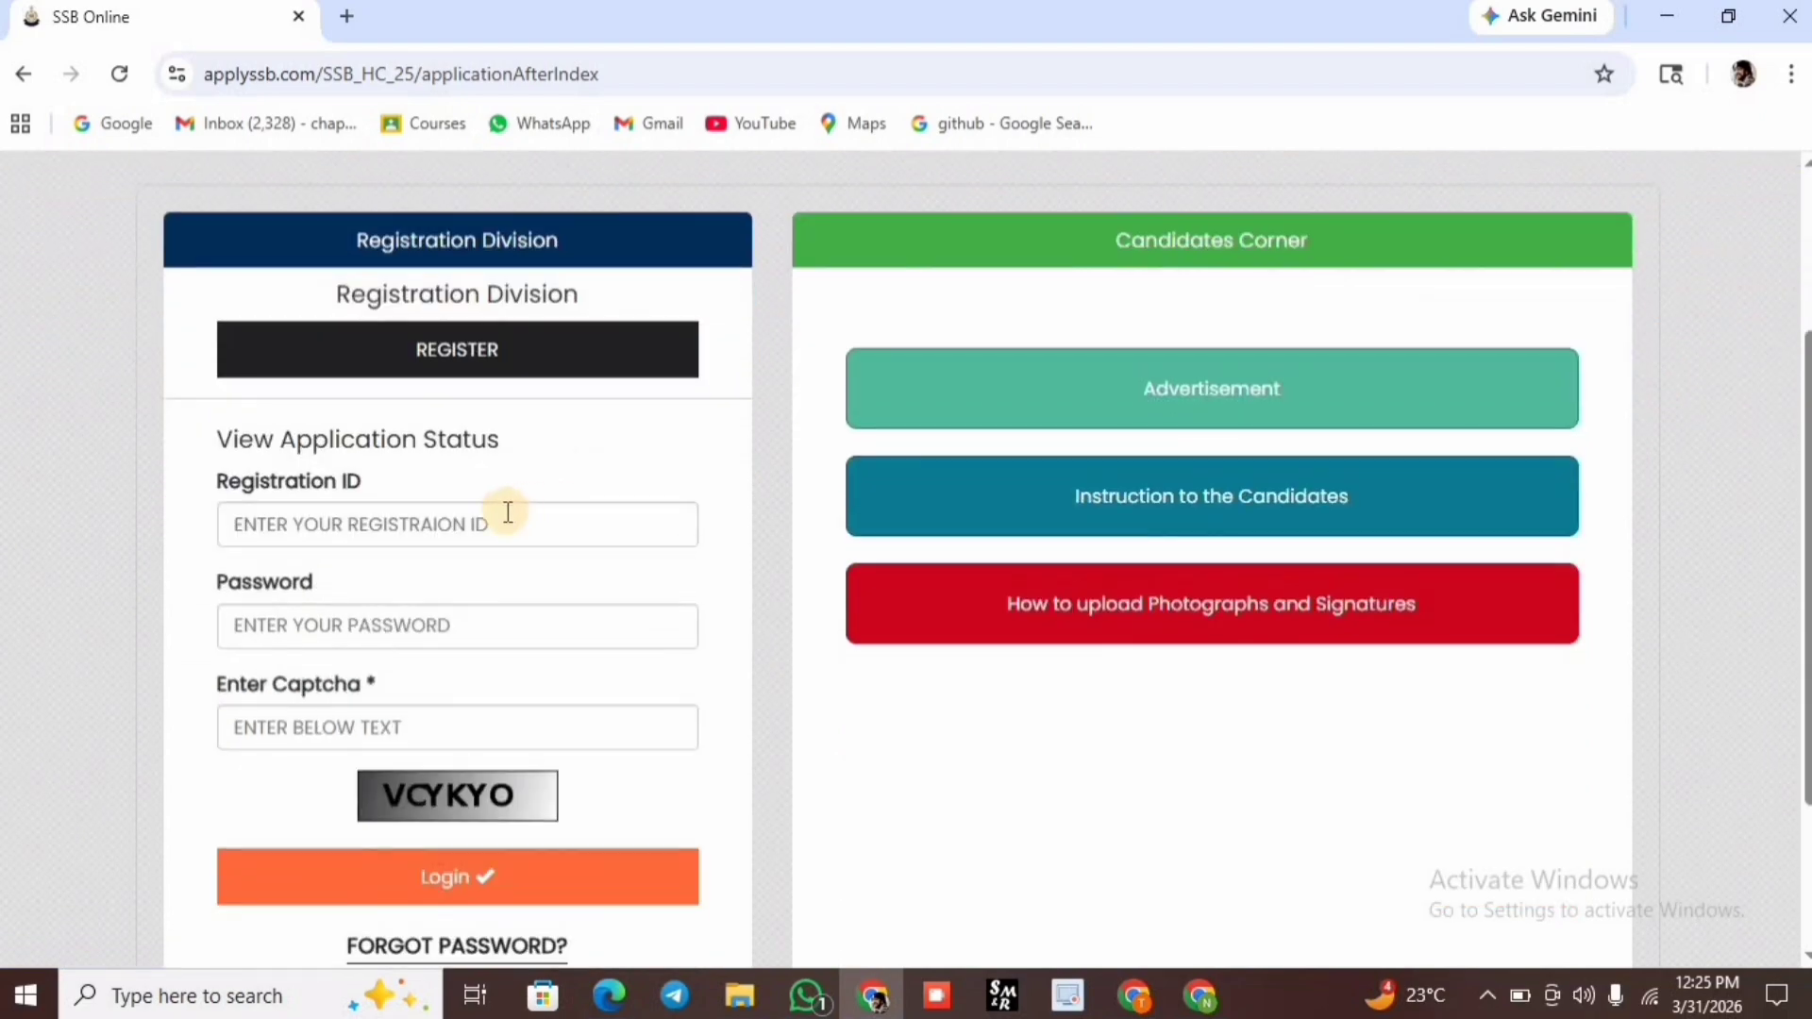
Start a new registration for HEAD CONSTABLE (COMMUNICATION) and fill the candidate's name from a saved entry.
click(557, 349)
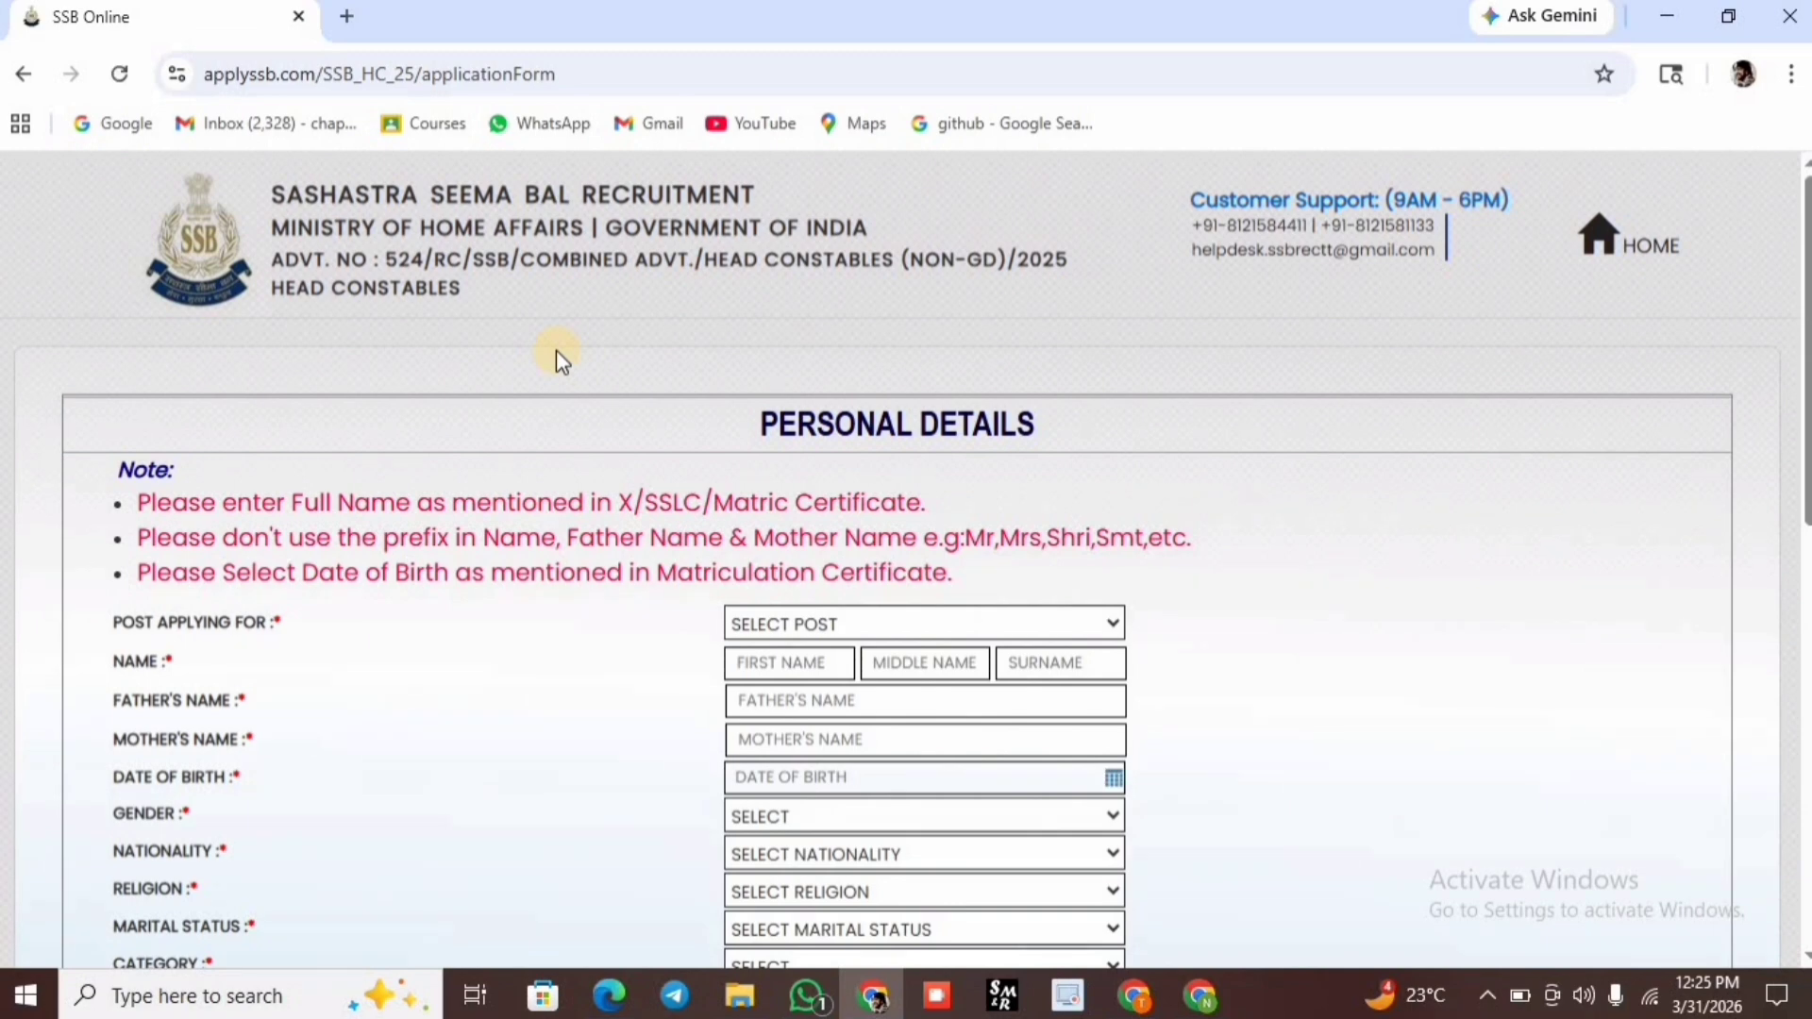
click(876, 622)
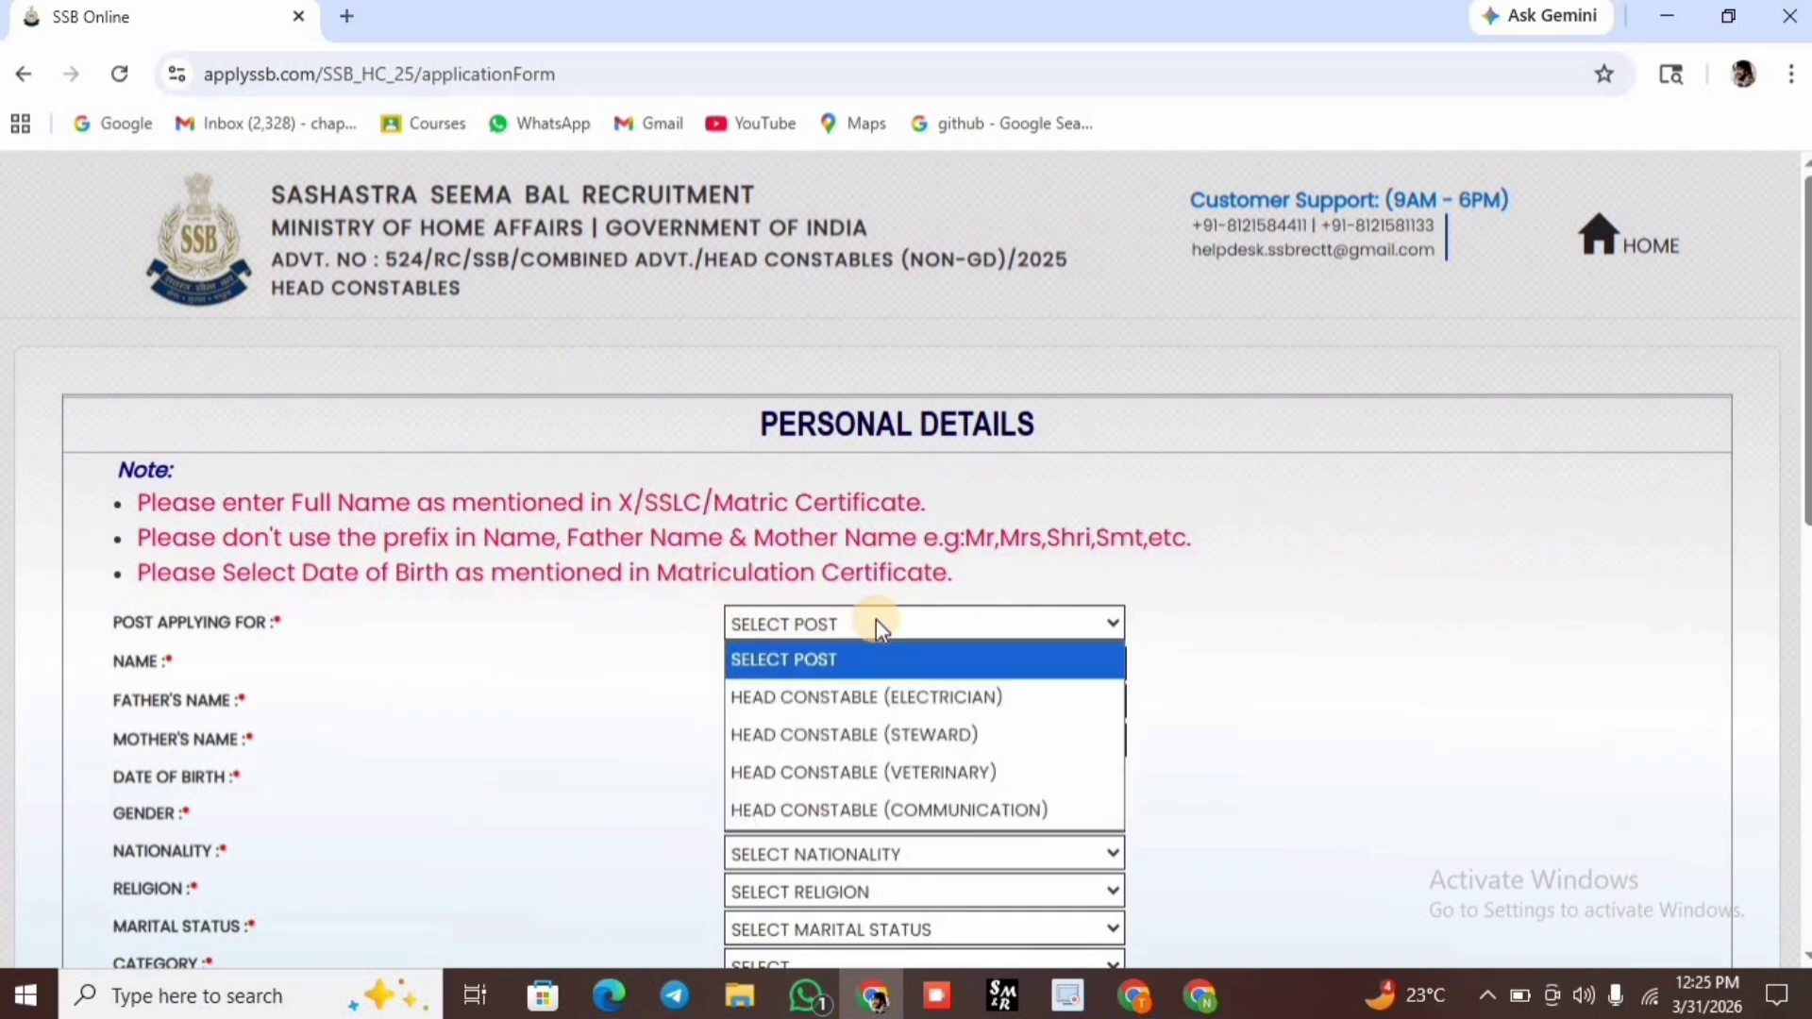
click(863, 807)
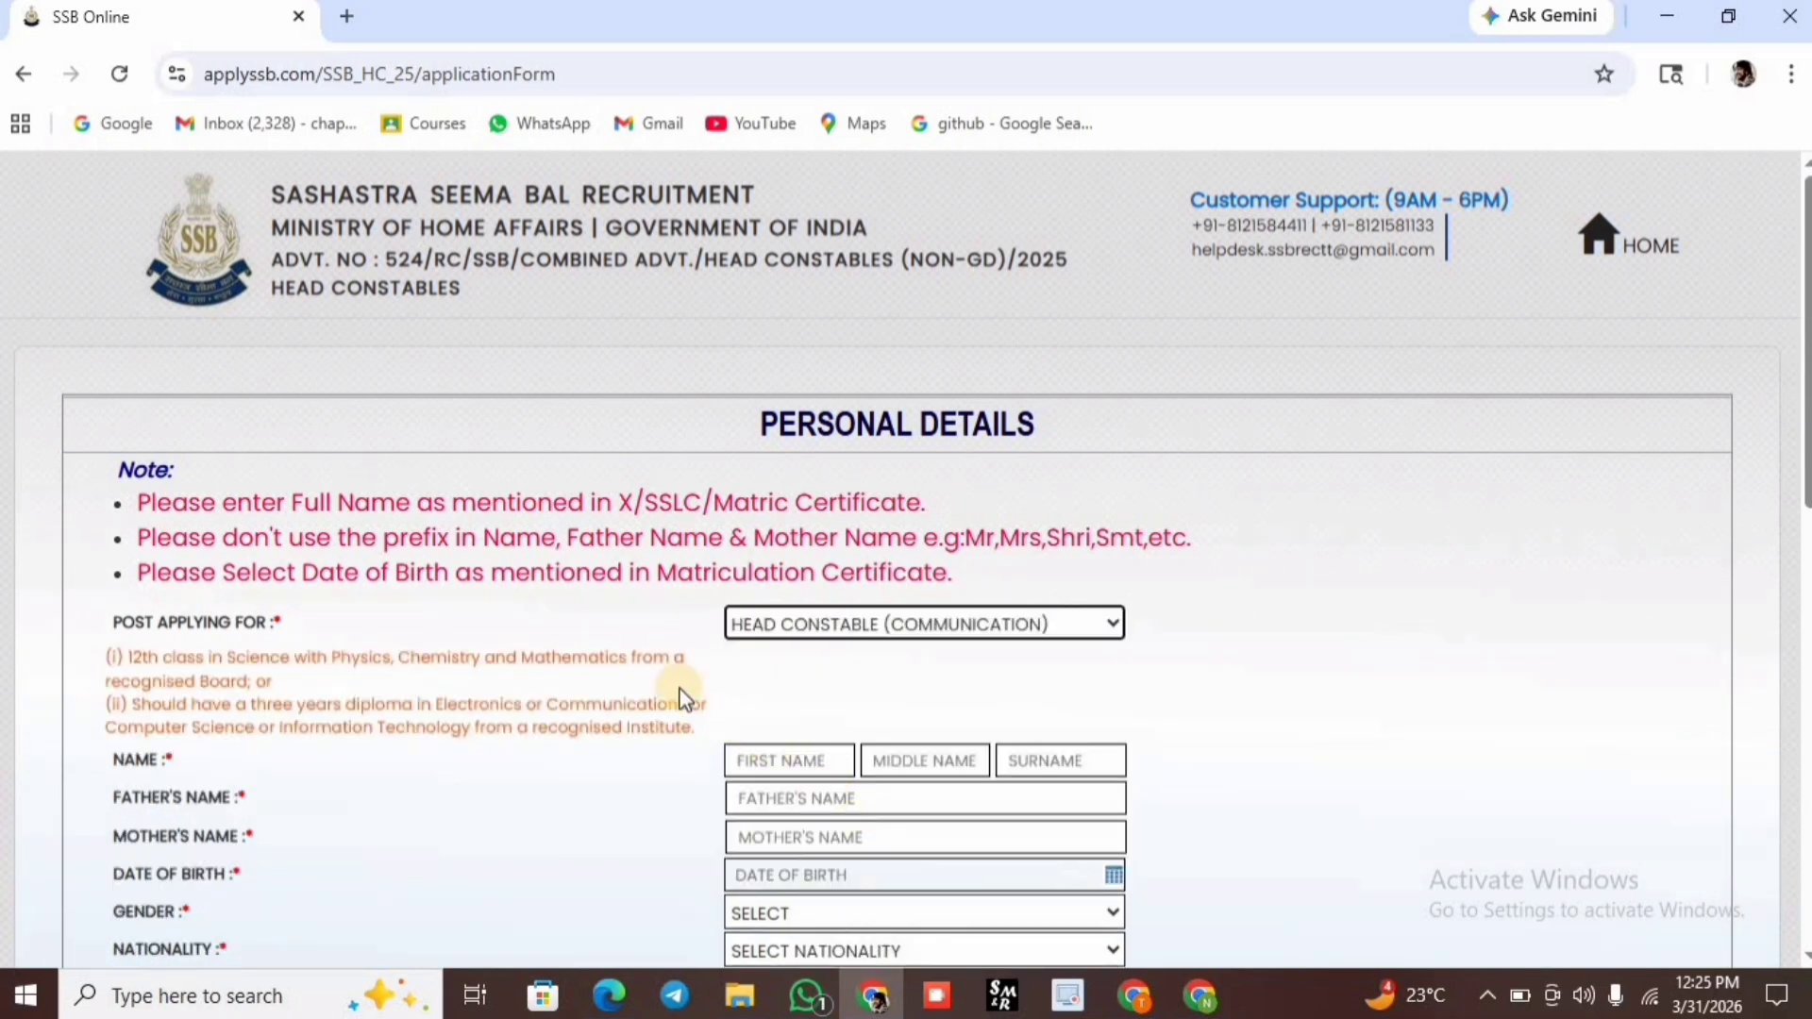
click(750, 759)
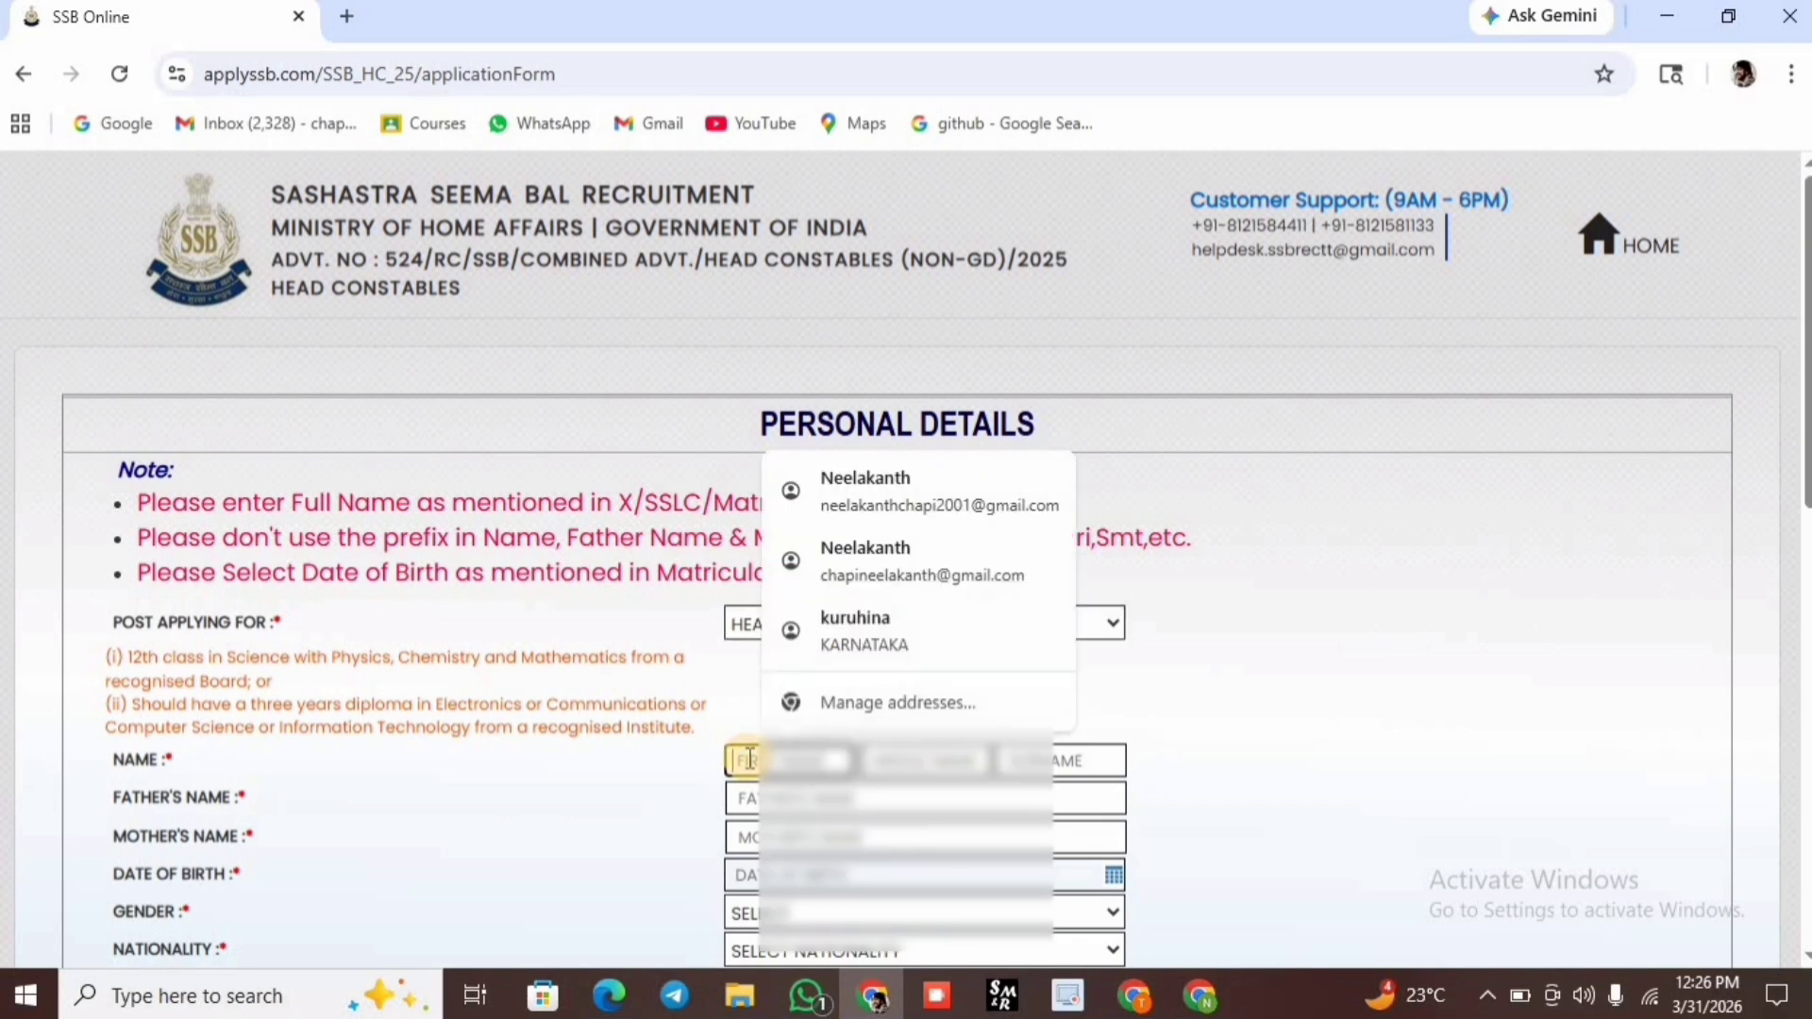
click(883, 601)
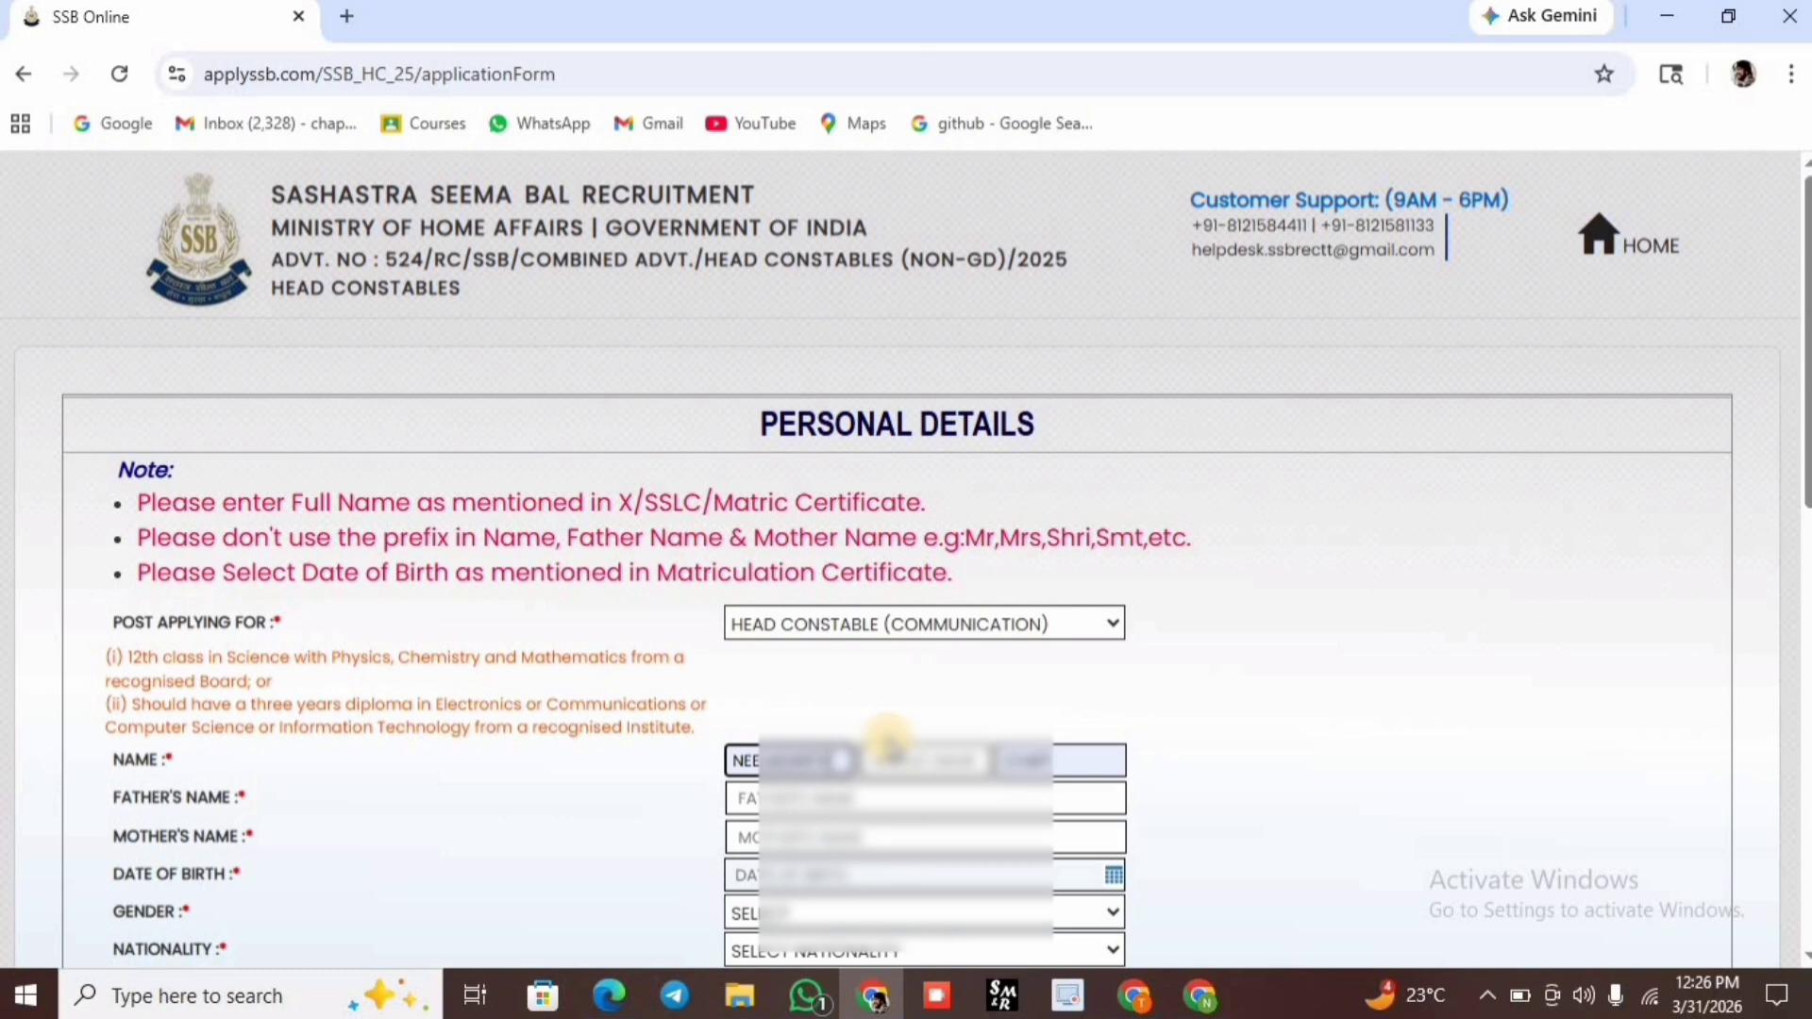
Enter the father's name and the mother's name.
click(804, 793)
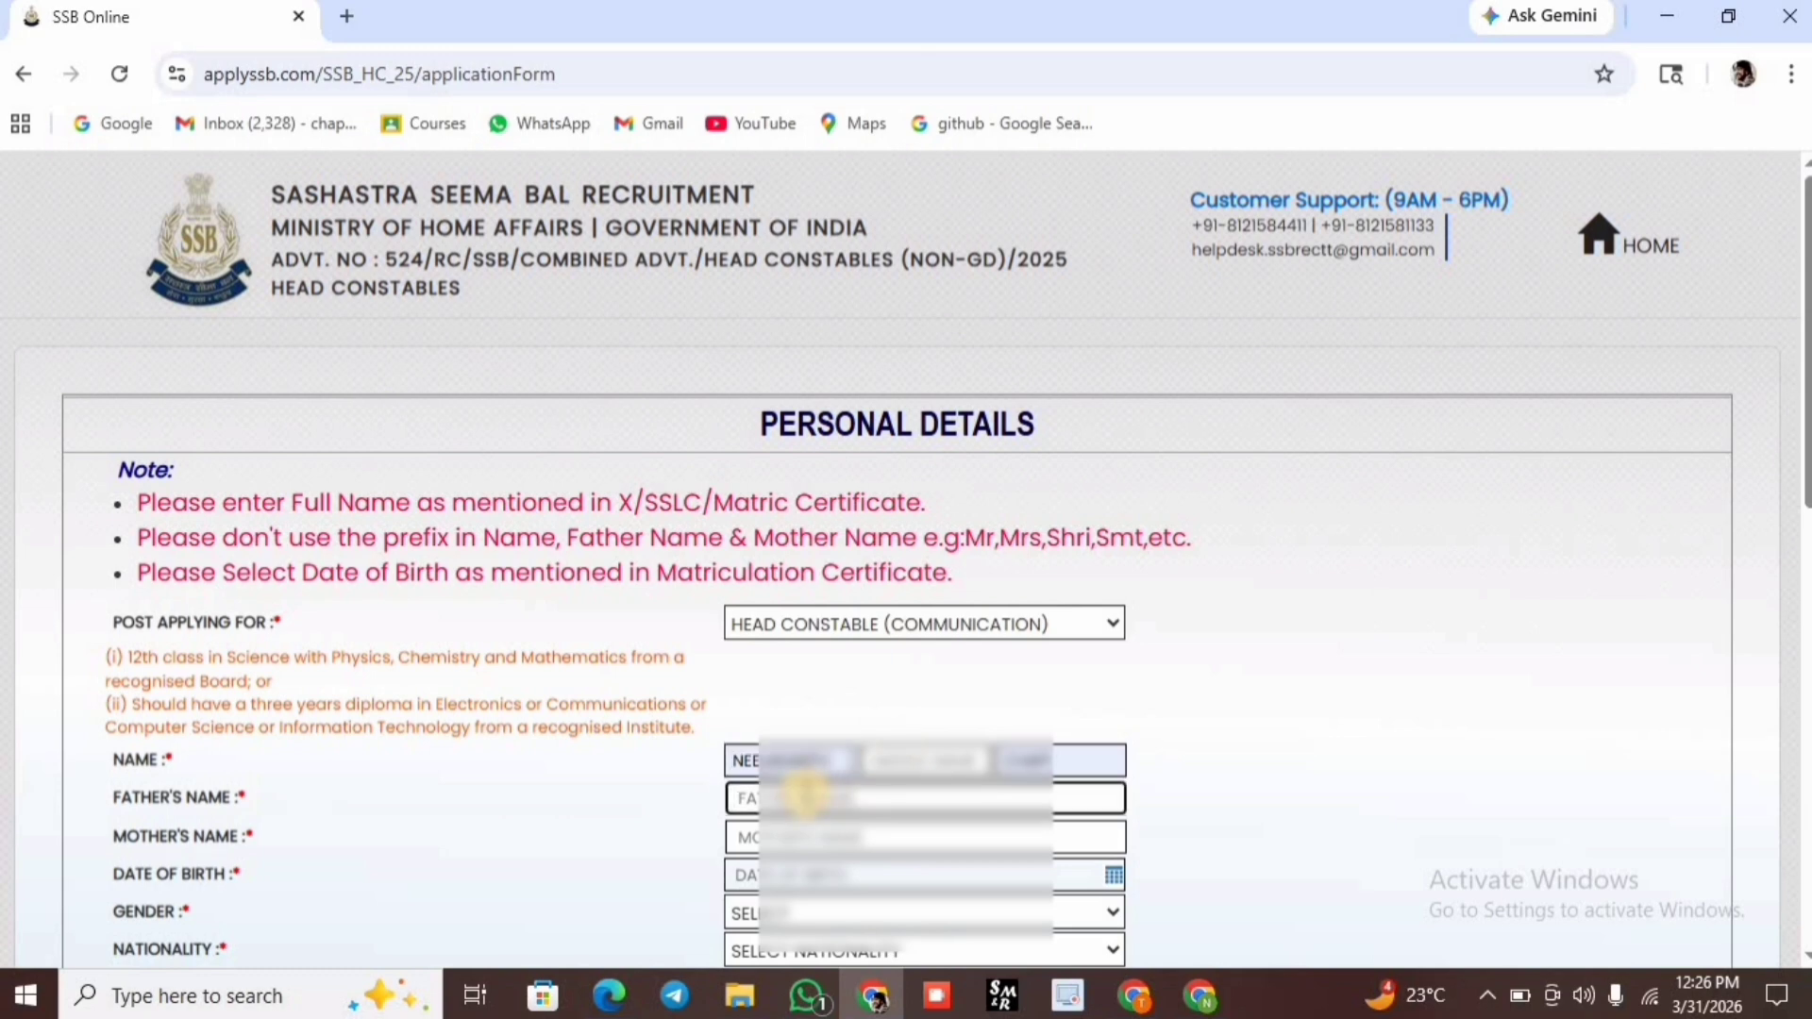
text(P)
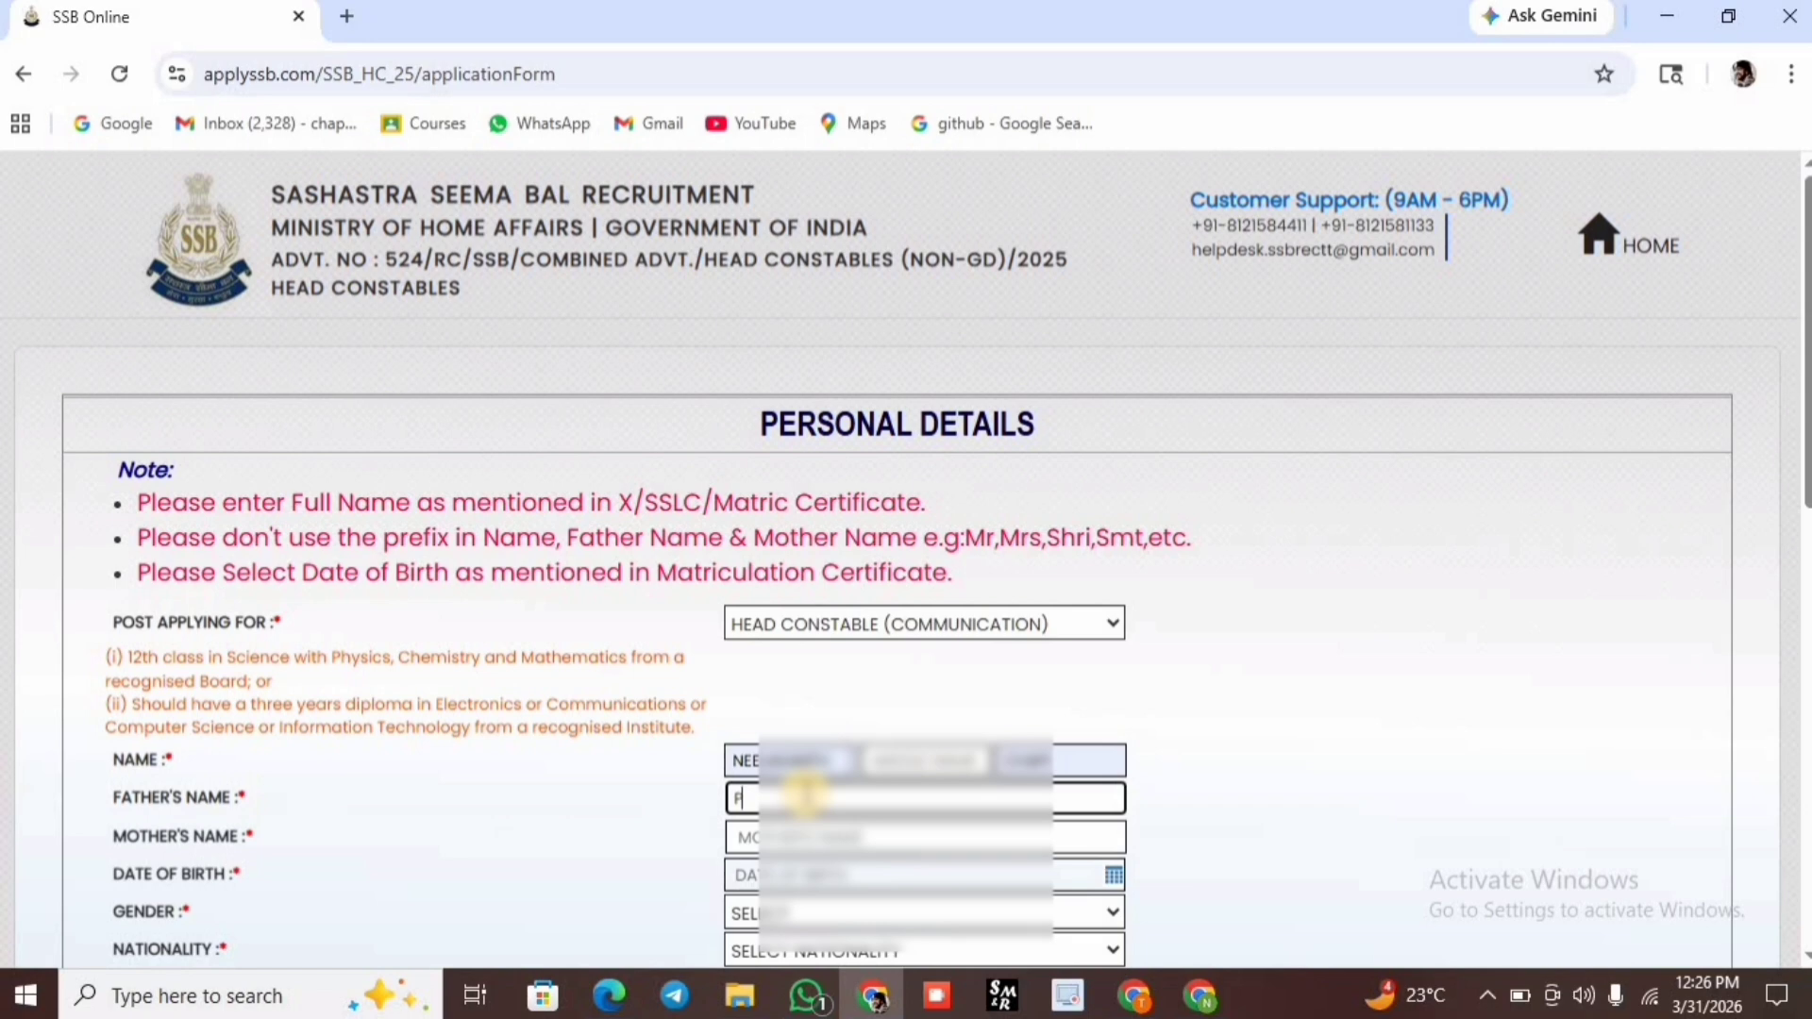
text(RA)
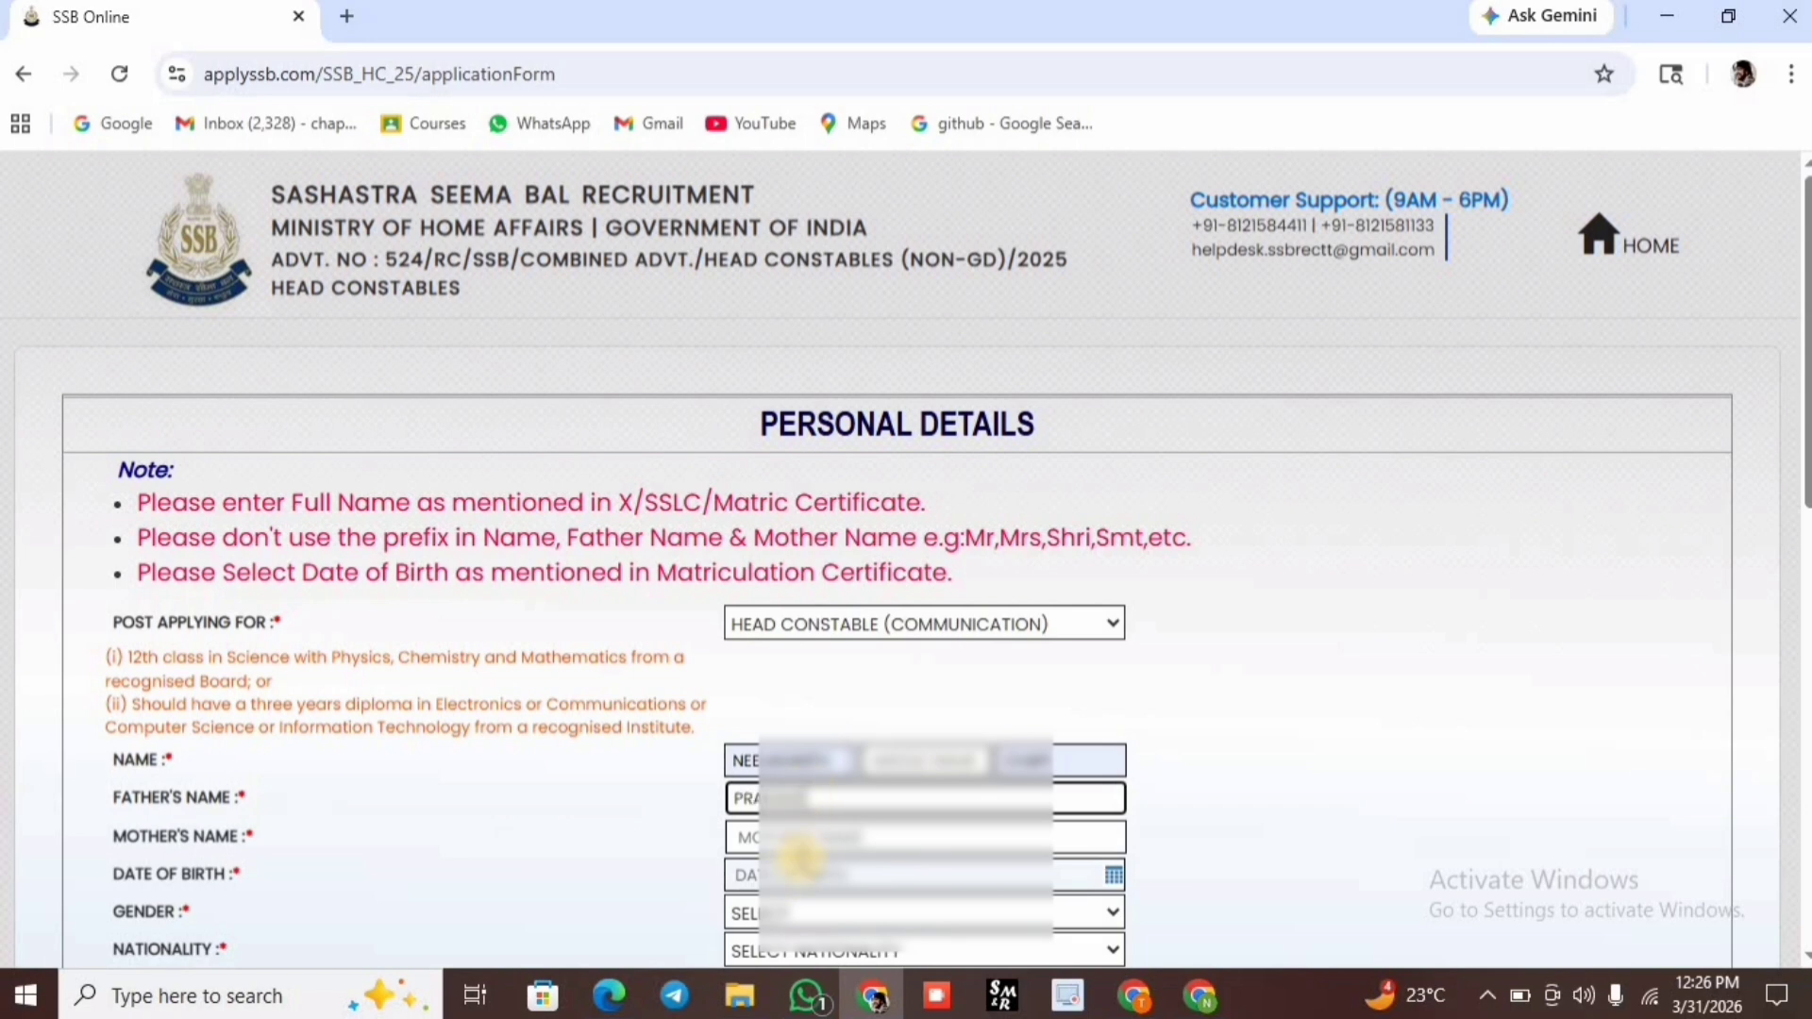
click(802, 849)
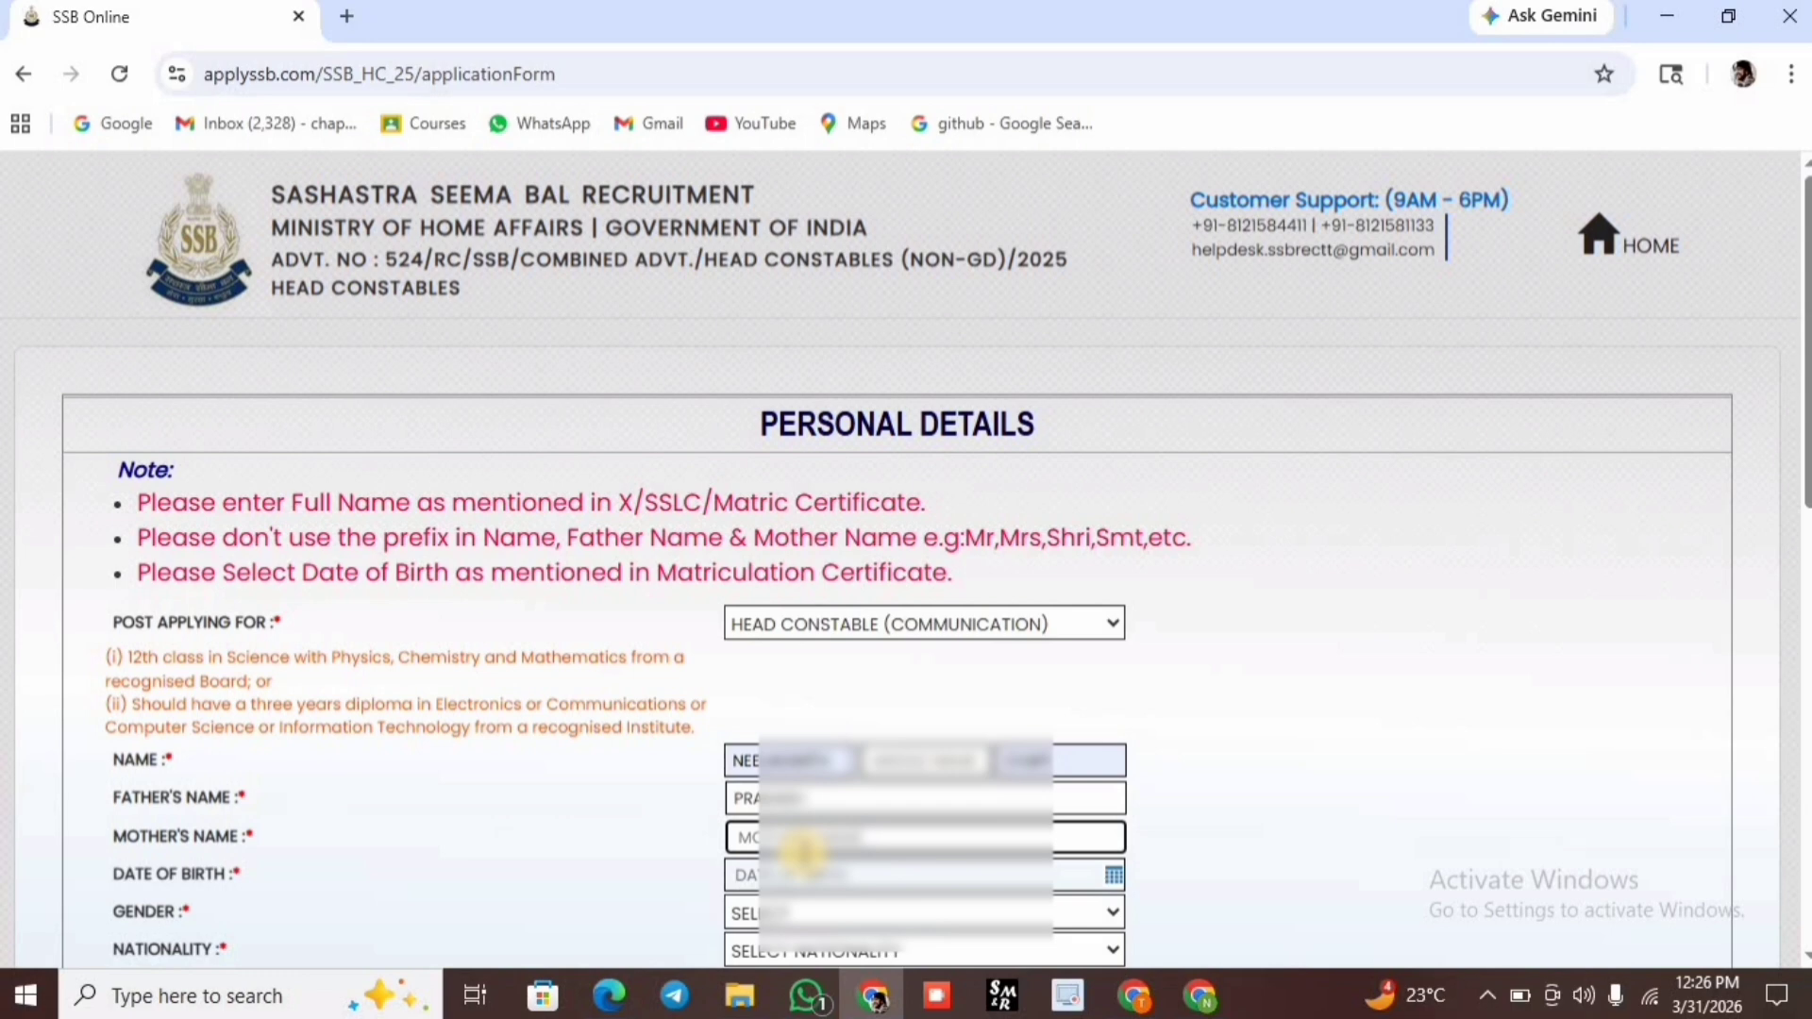
text(KAV)
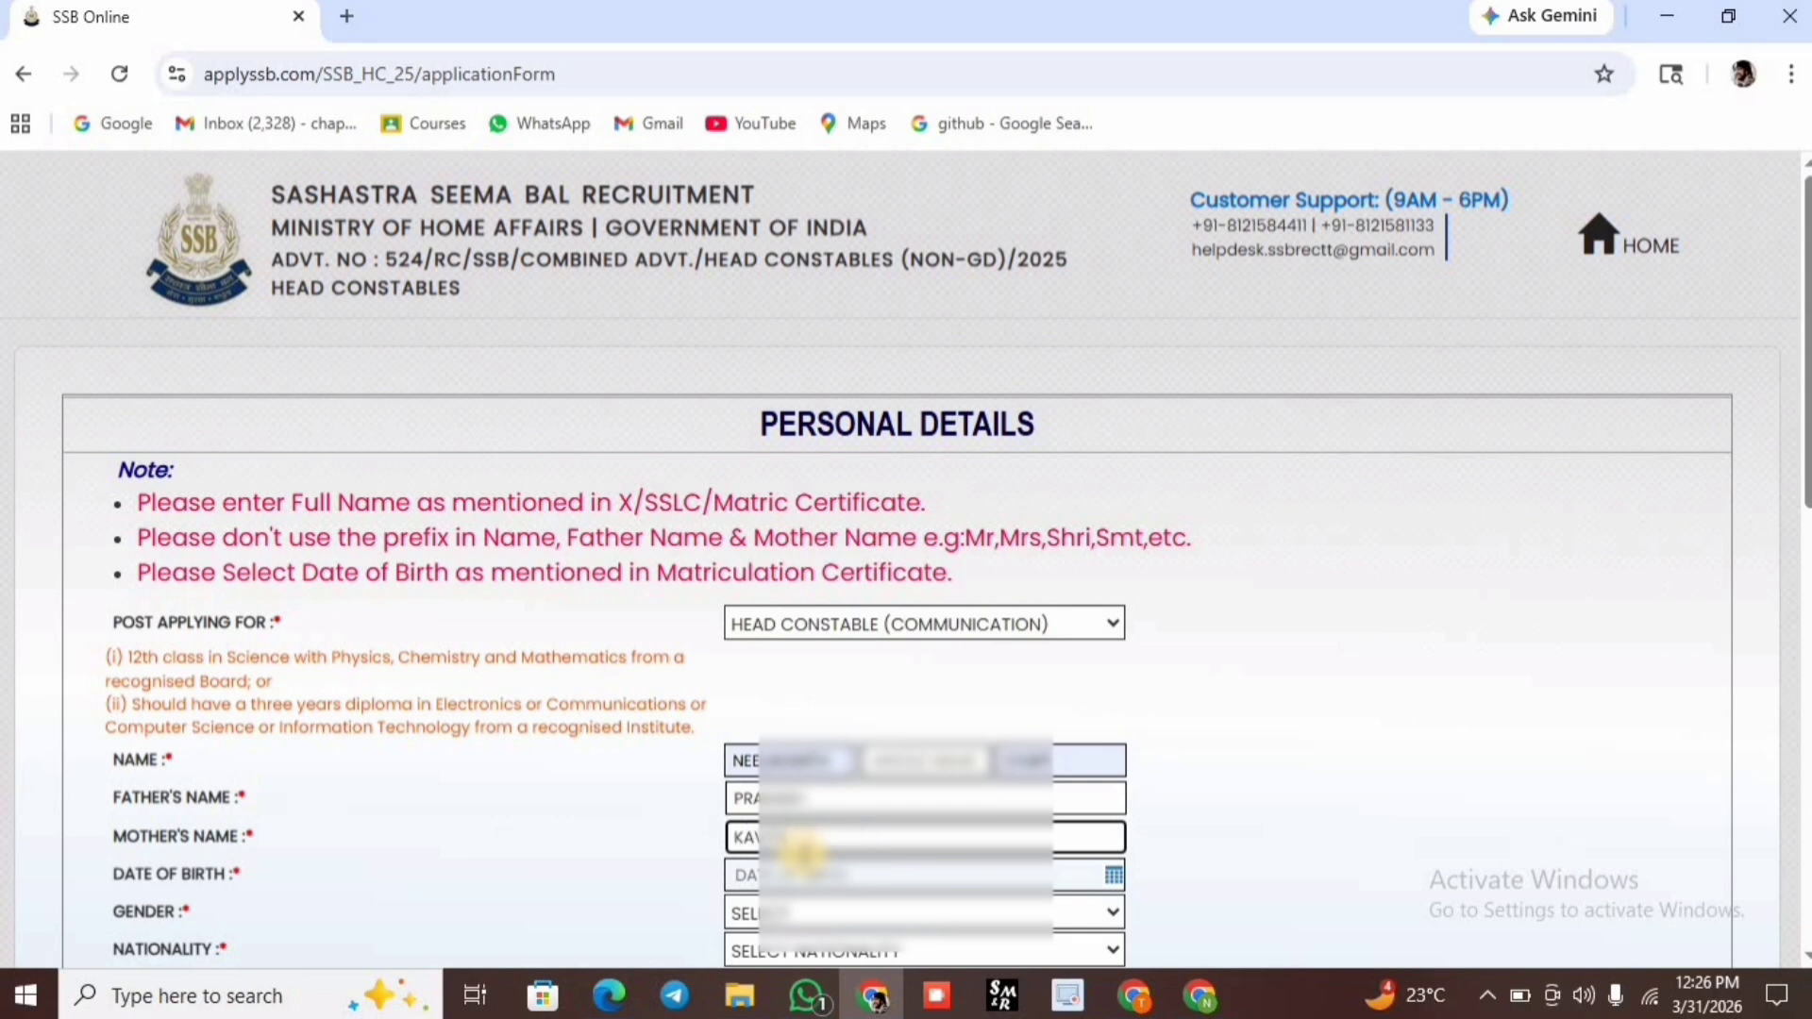
Fill the date of birth from the saved suggestion, correcting a wrong entry.
click(802, 874)
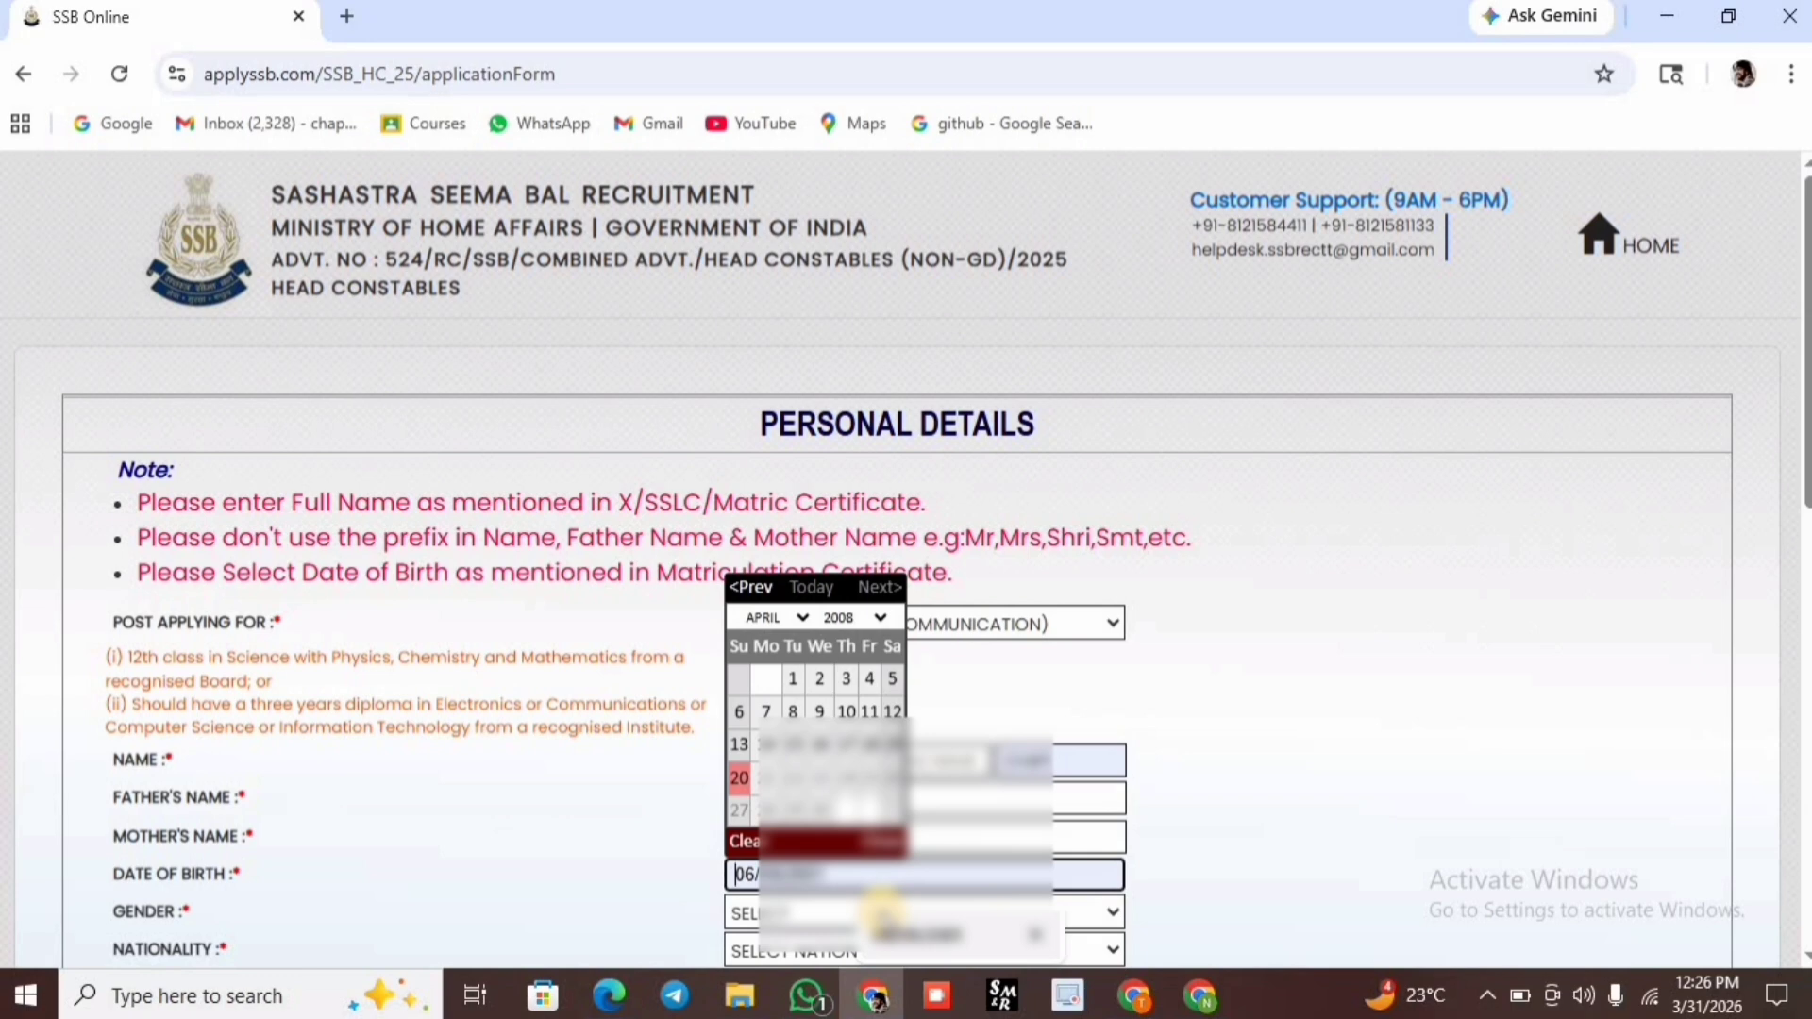
click(882, 916)
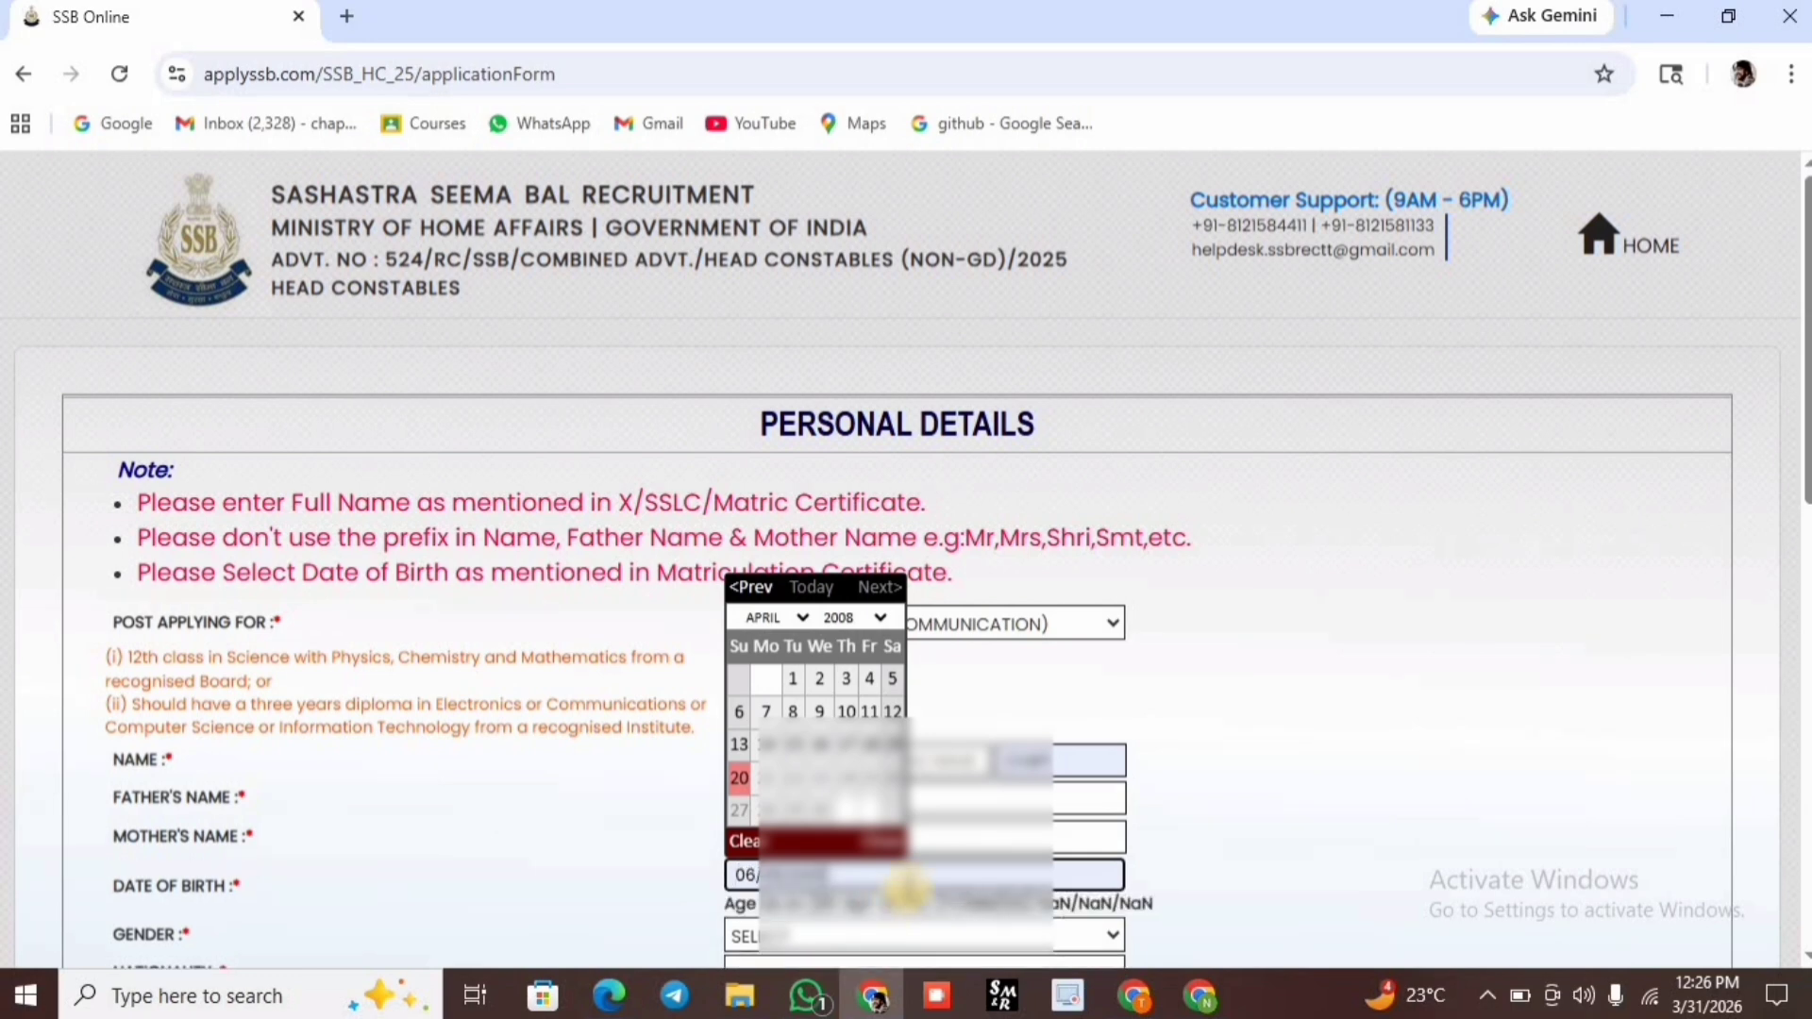
click(739, 777)
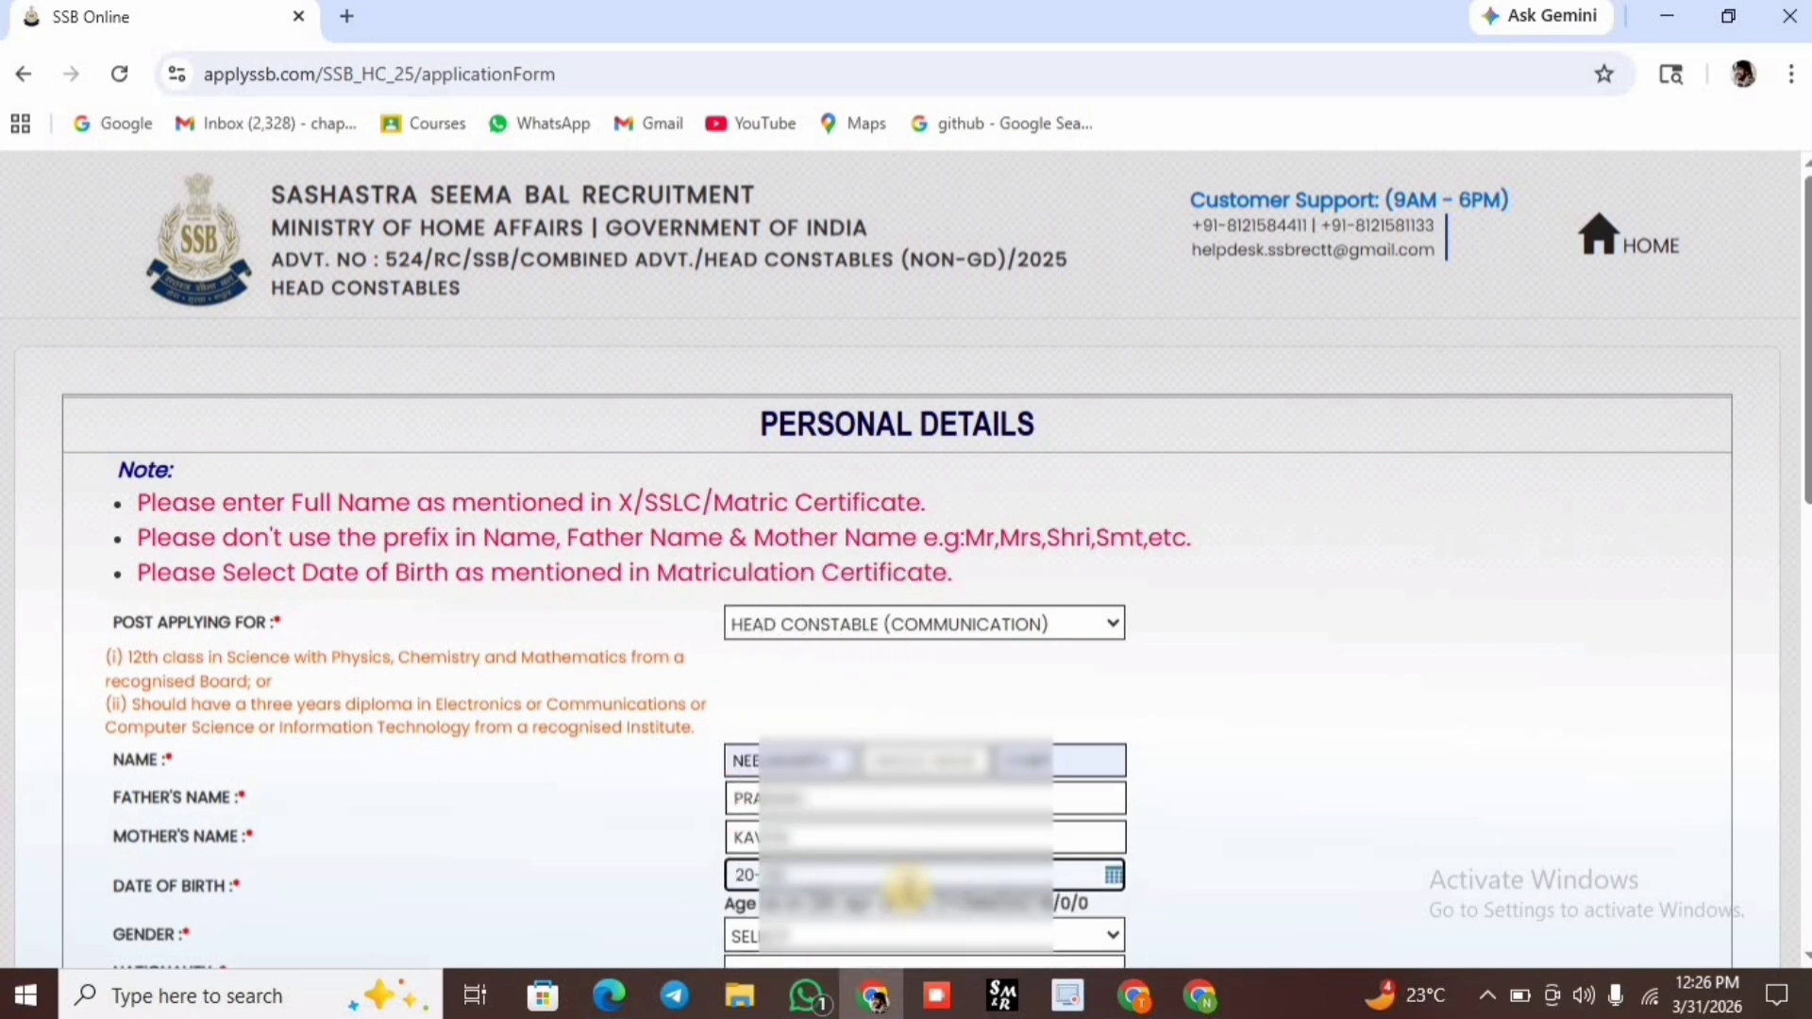
key(BackSpace)
key(BackSpace)
key(BackSpace)
key(BackSpace)
key(BackSpace)
key(BackSpace)
key(BackSpace)
key(BackSpace)
key(BackSpace)
key(BackSpace)
click(943, 955)
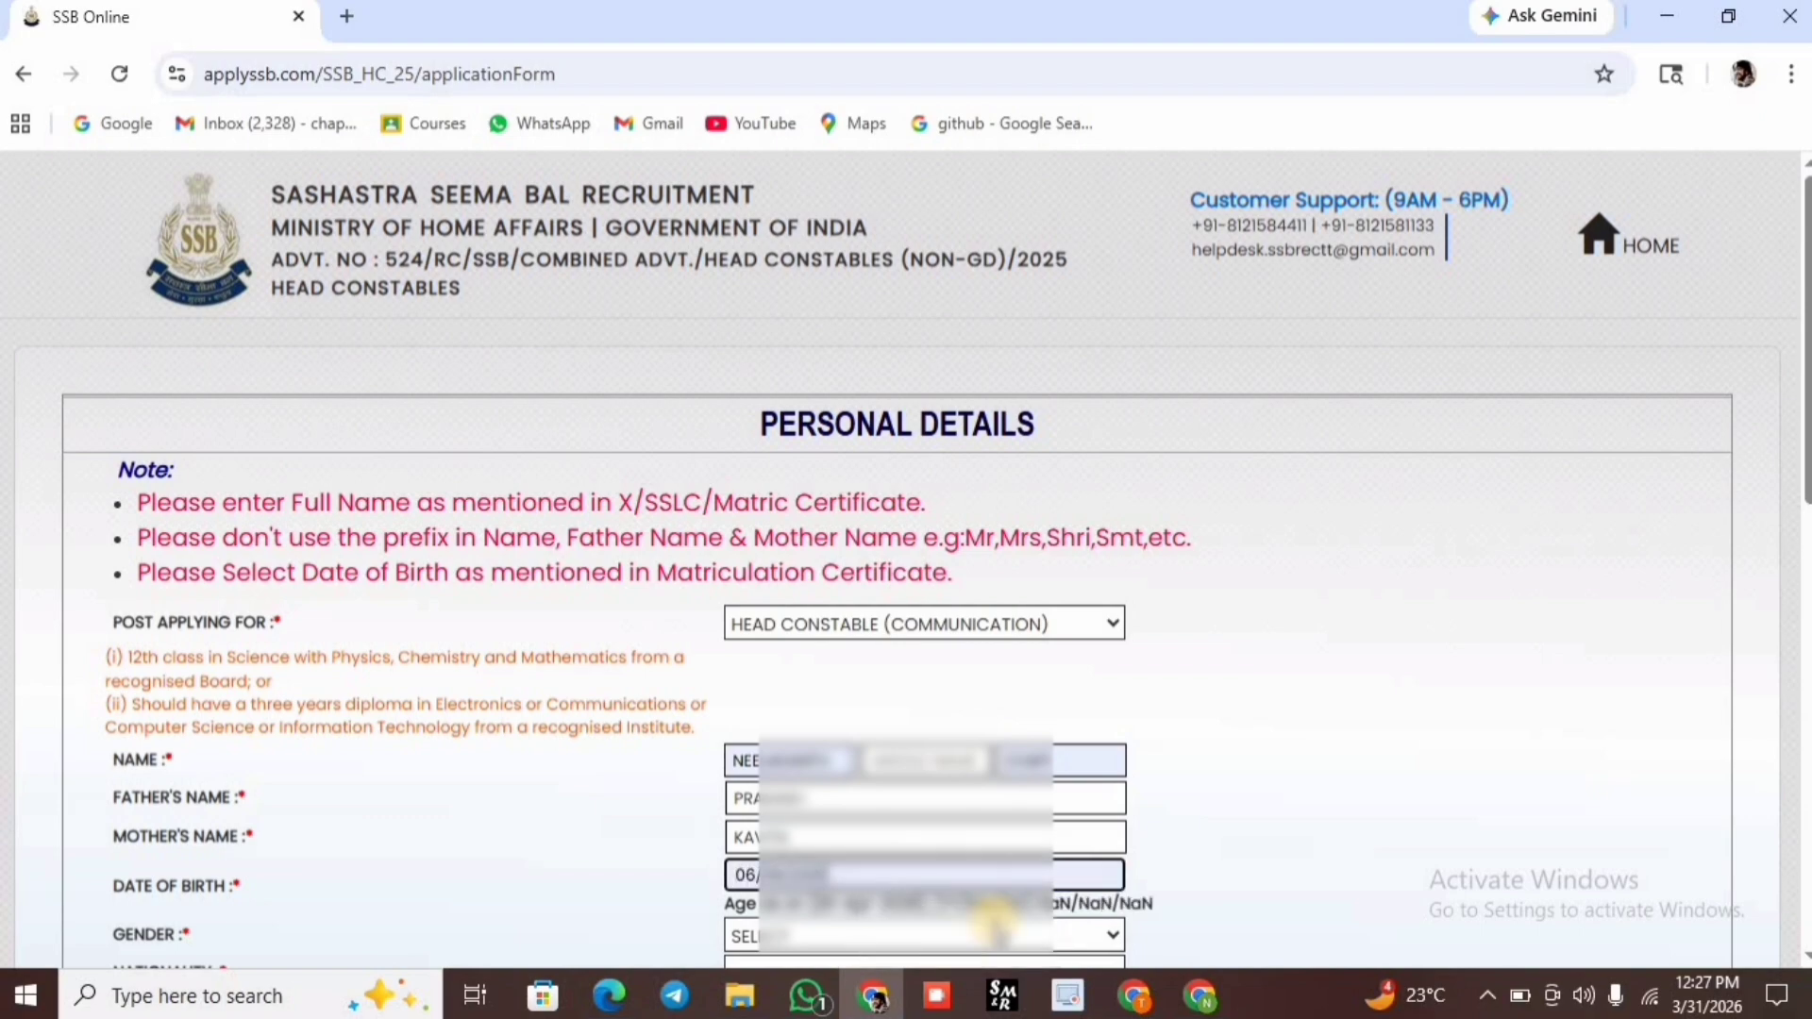
Set the date of birth to a day in June 2001 using the calendar.
scroll(1161, 755, down, 2)
scroll(854, 788, down, 2)
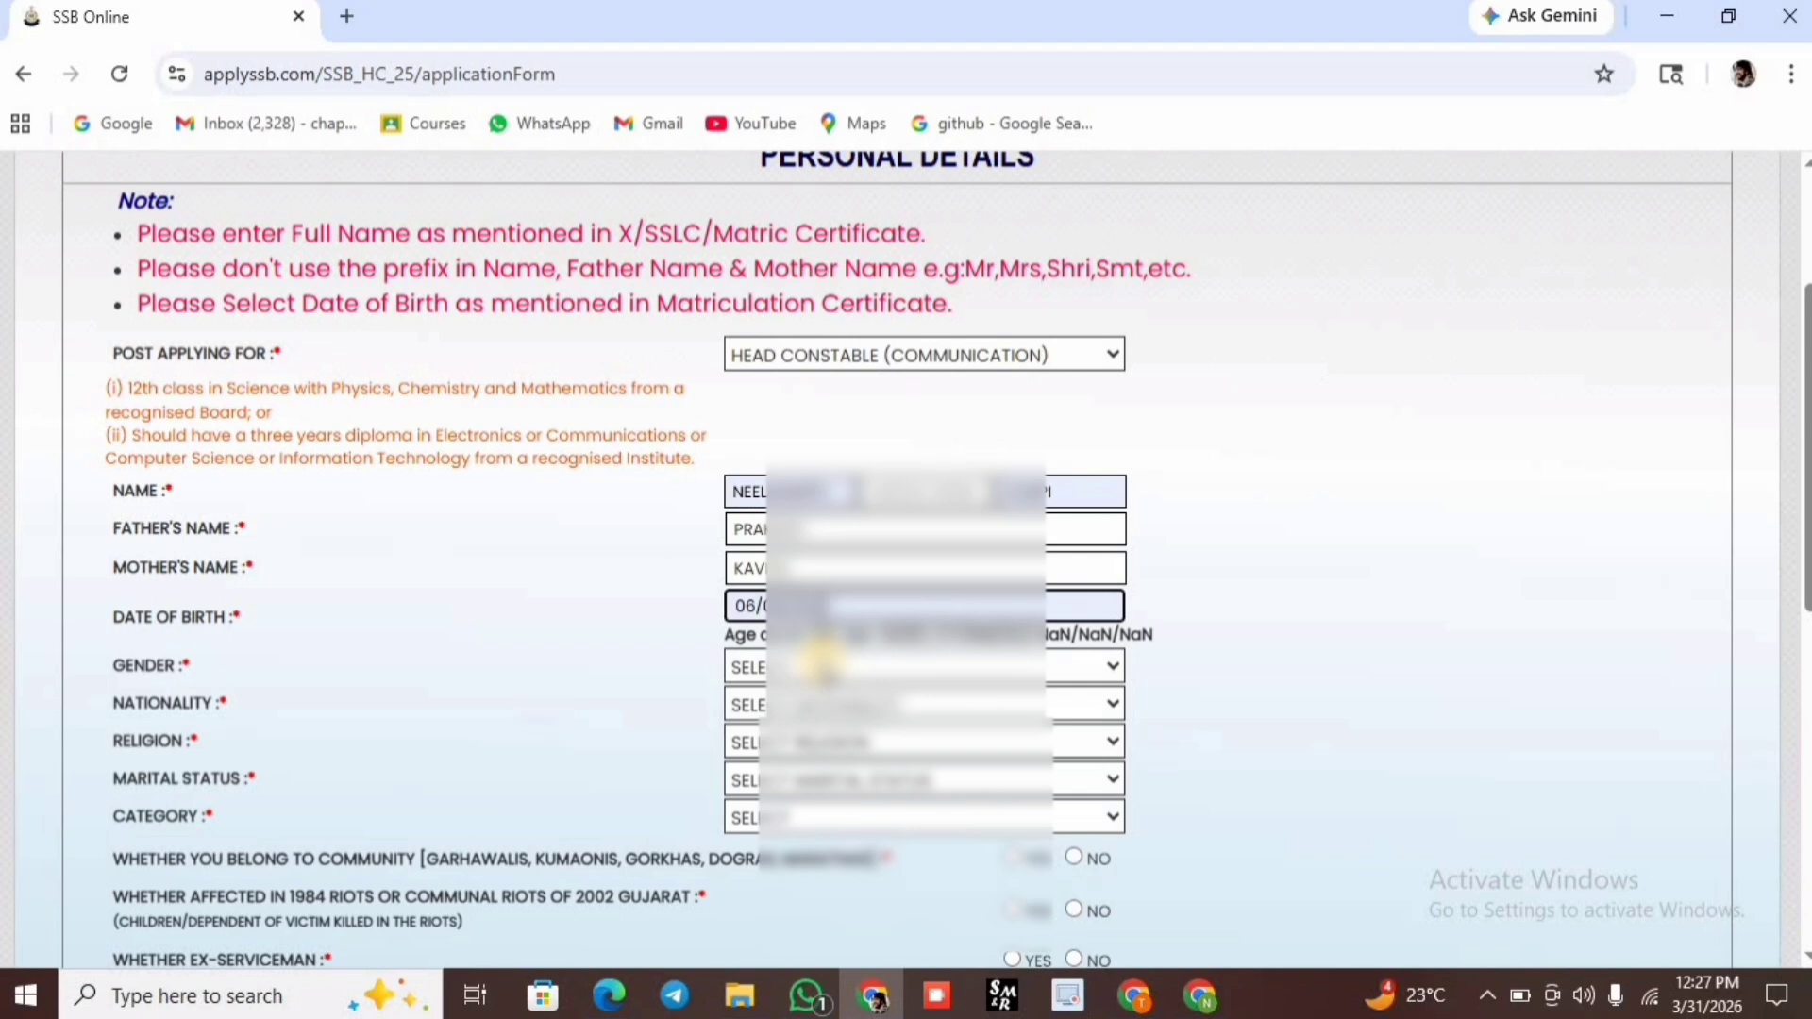
click(786, 663)
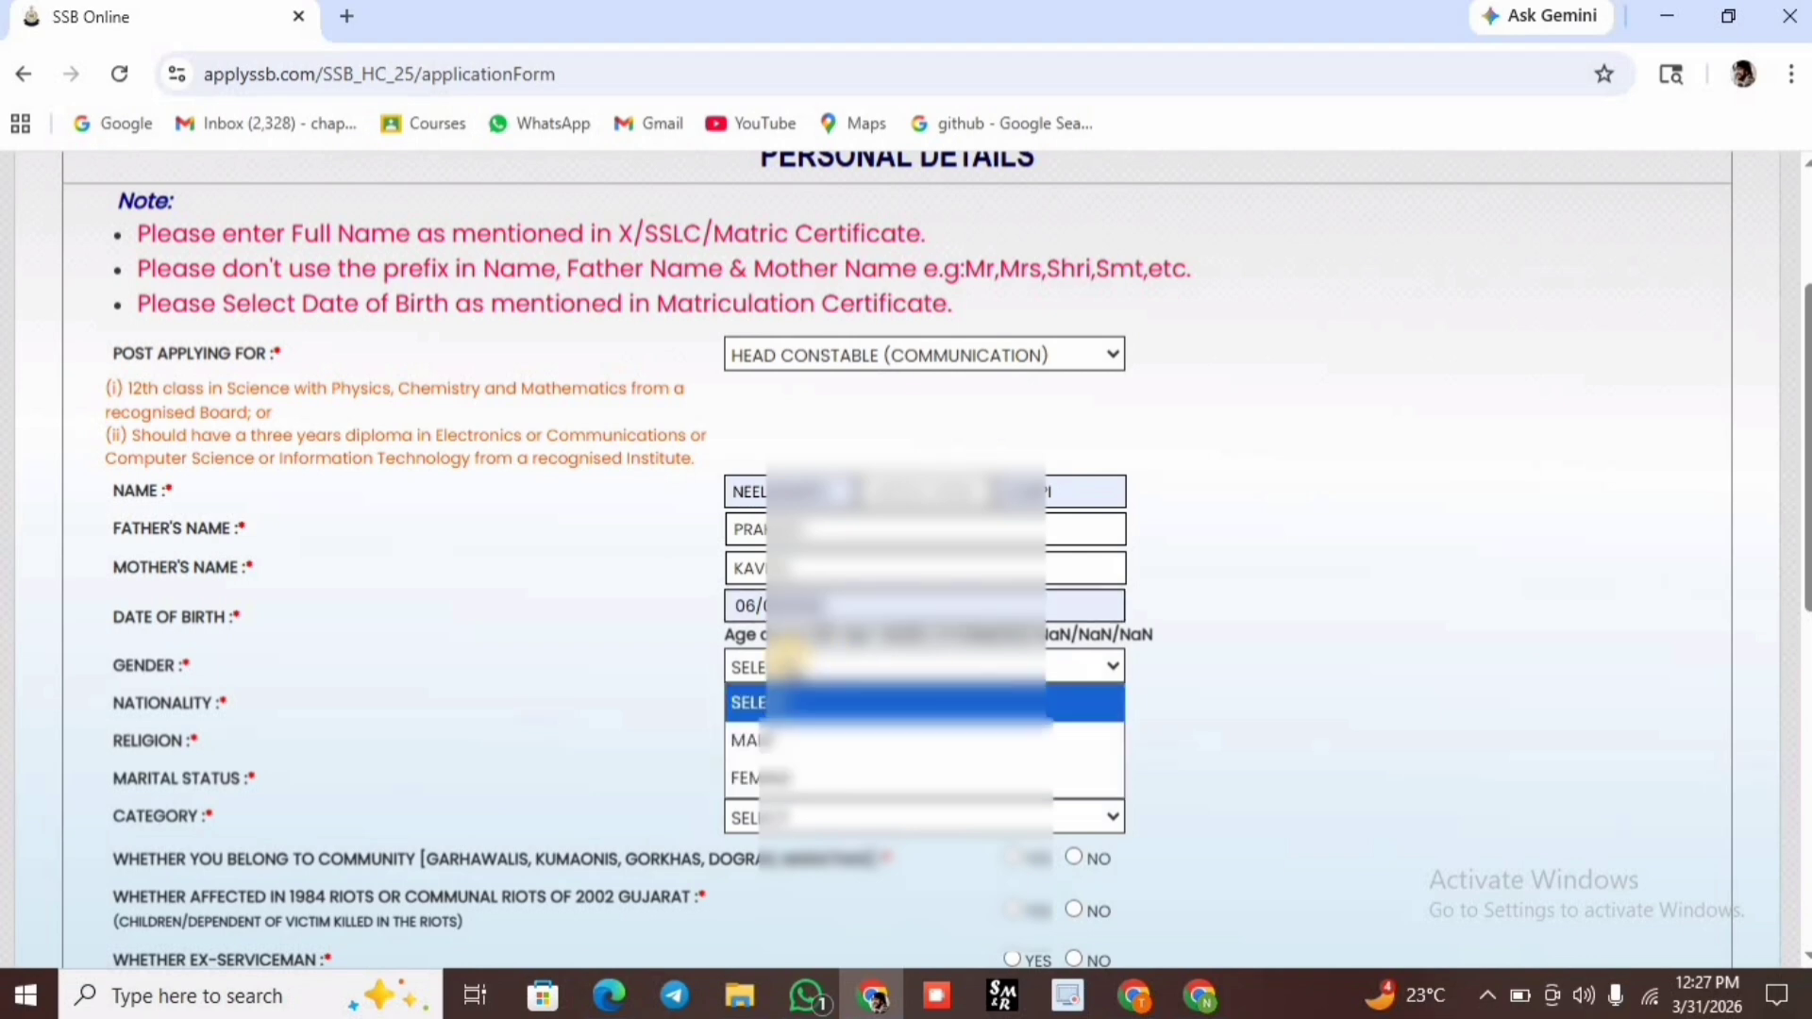
click(873, 607)
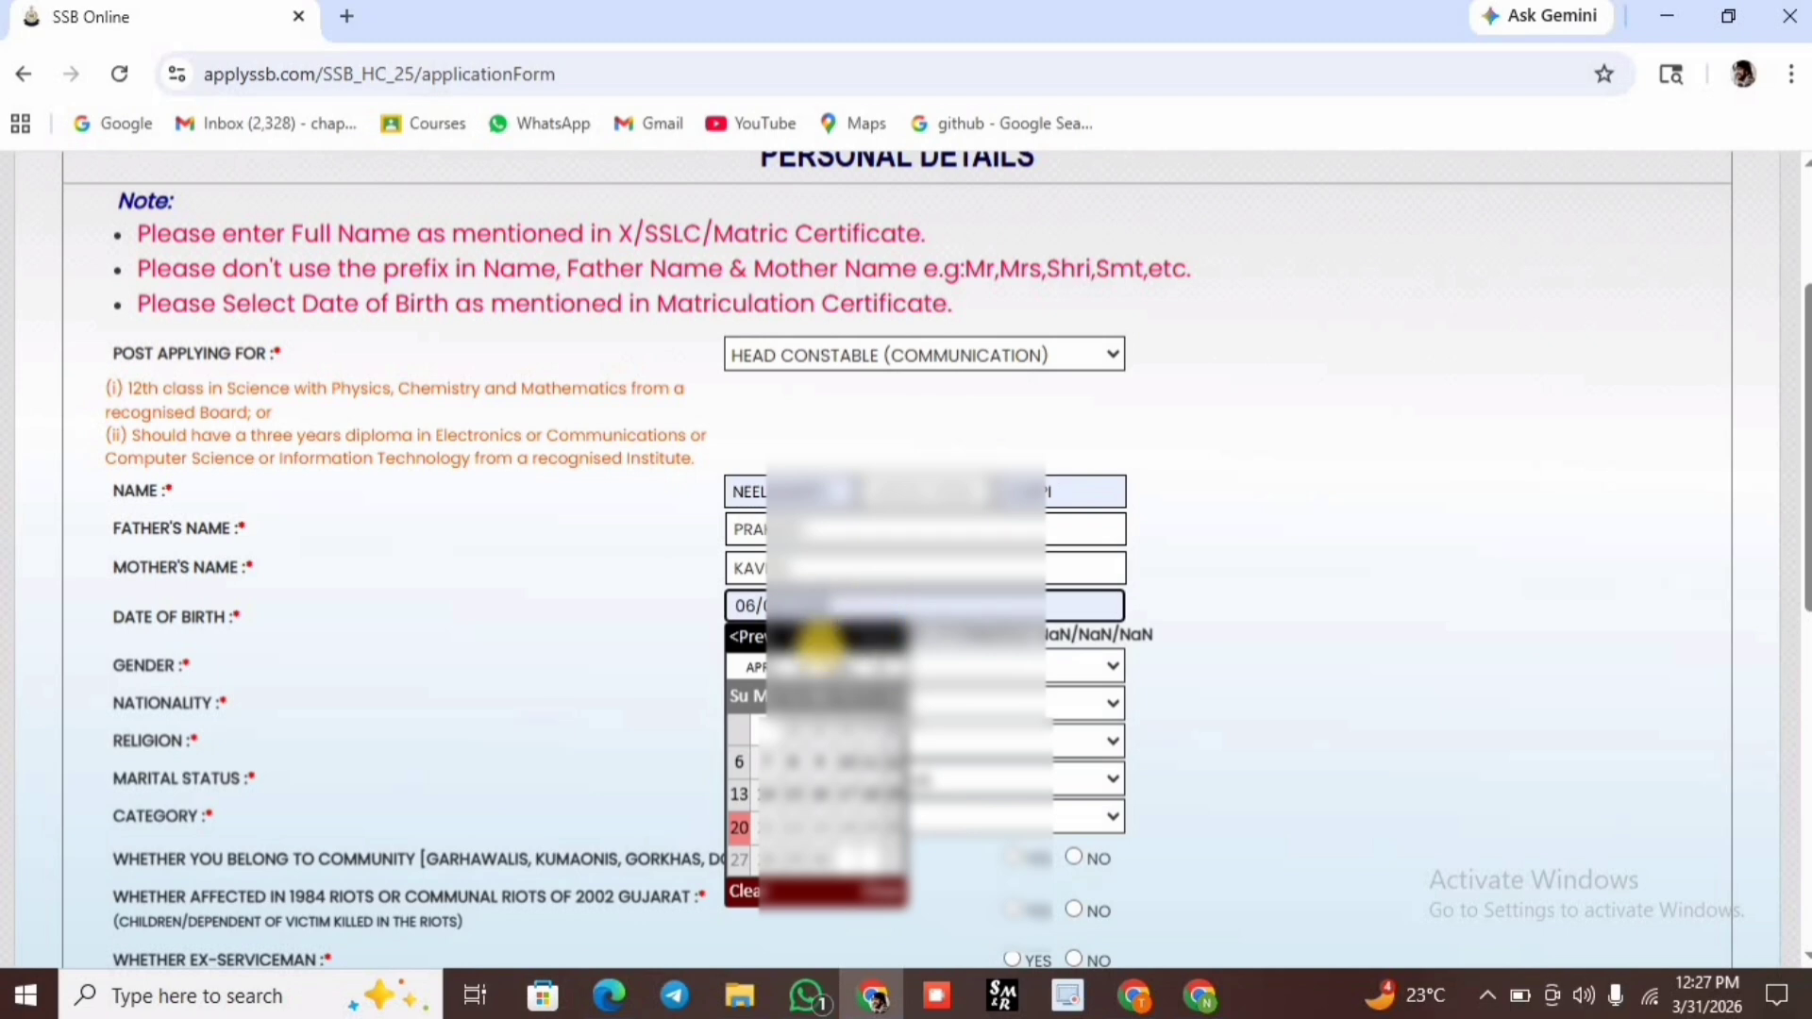
click(826, 666)
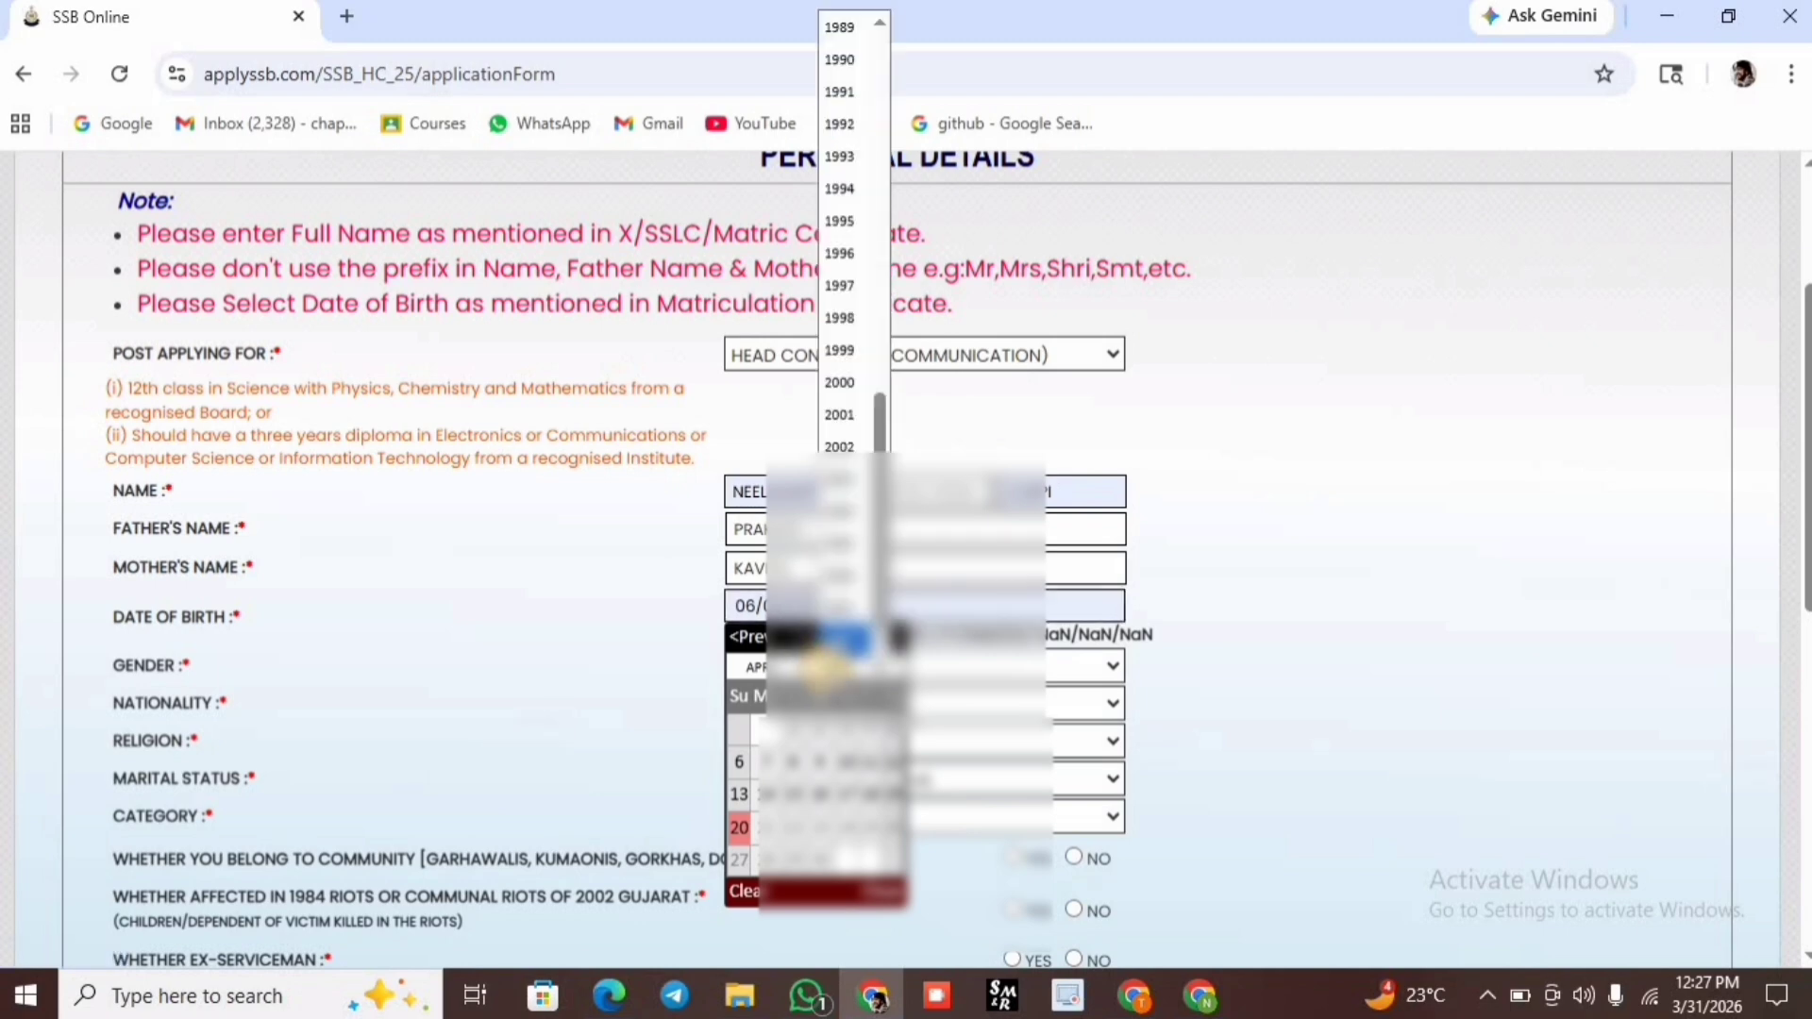
click(854, 412)
click(755, 666)
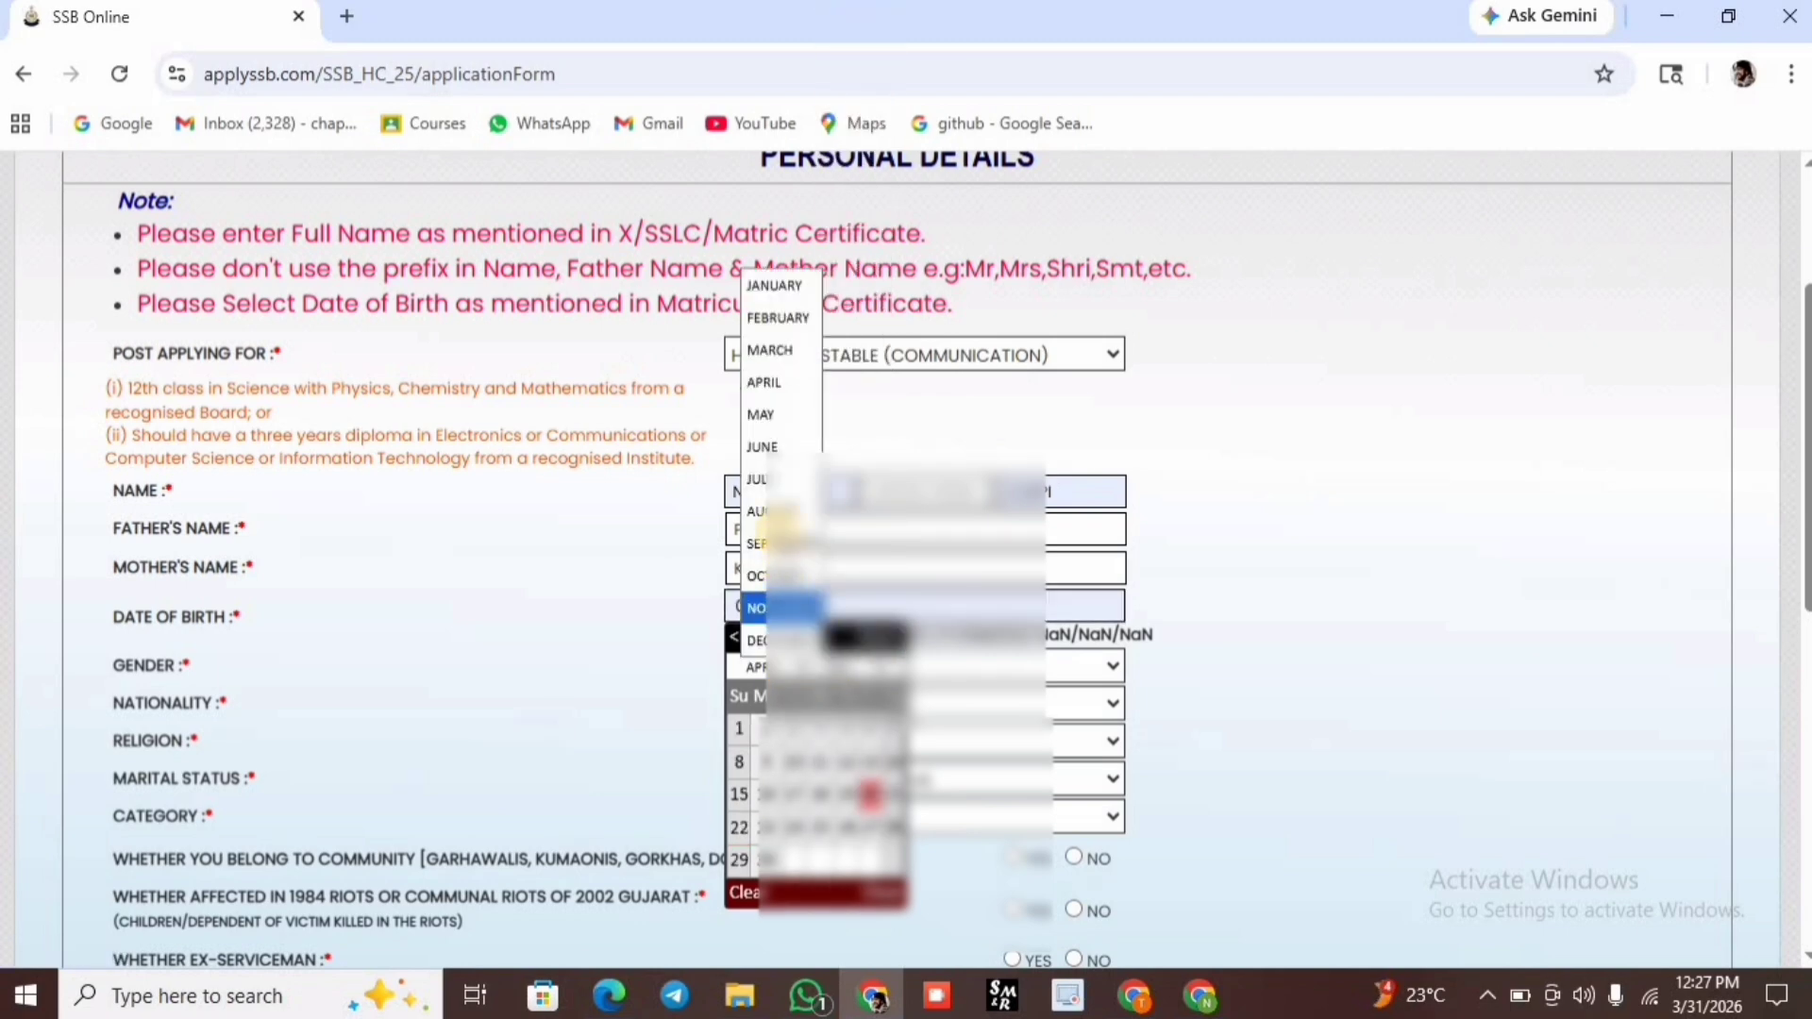
click(764, 447)
click(887, 760)
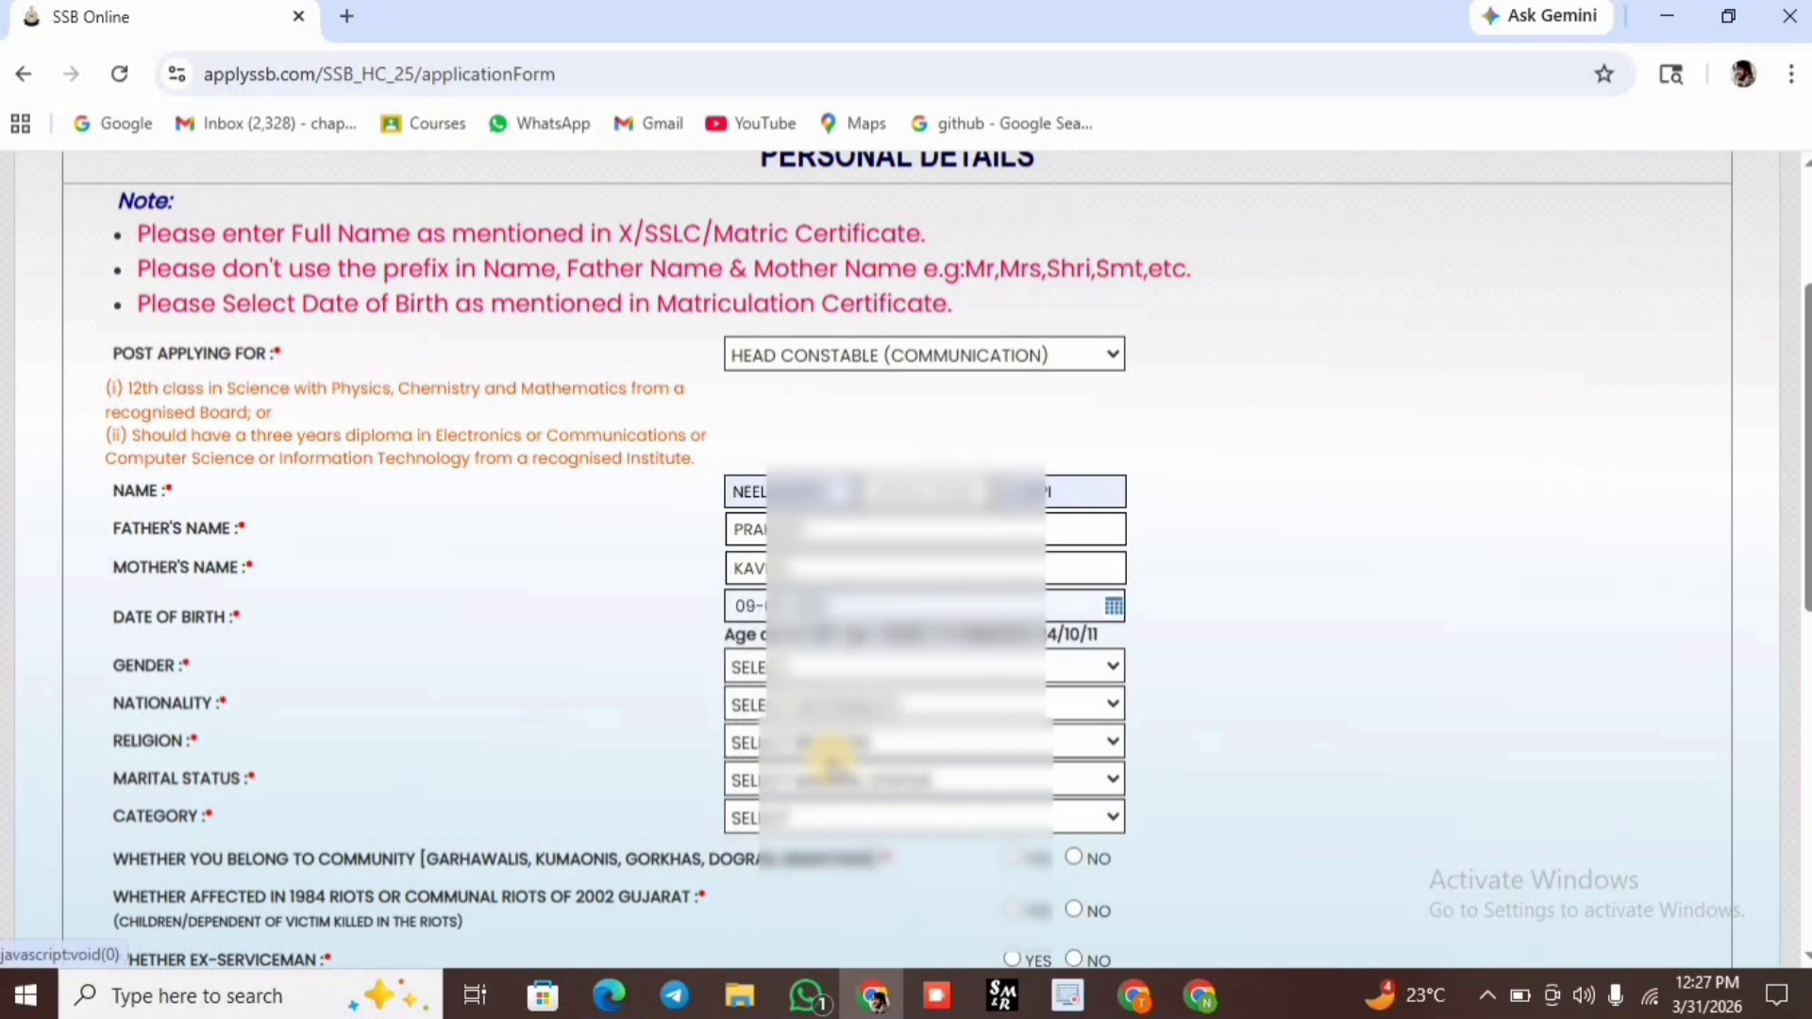
Set gender to MALE, nationality to INDIAN and religion to HINDU.
click(767, 667)
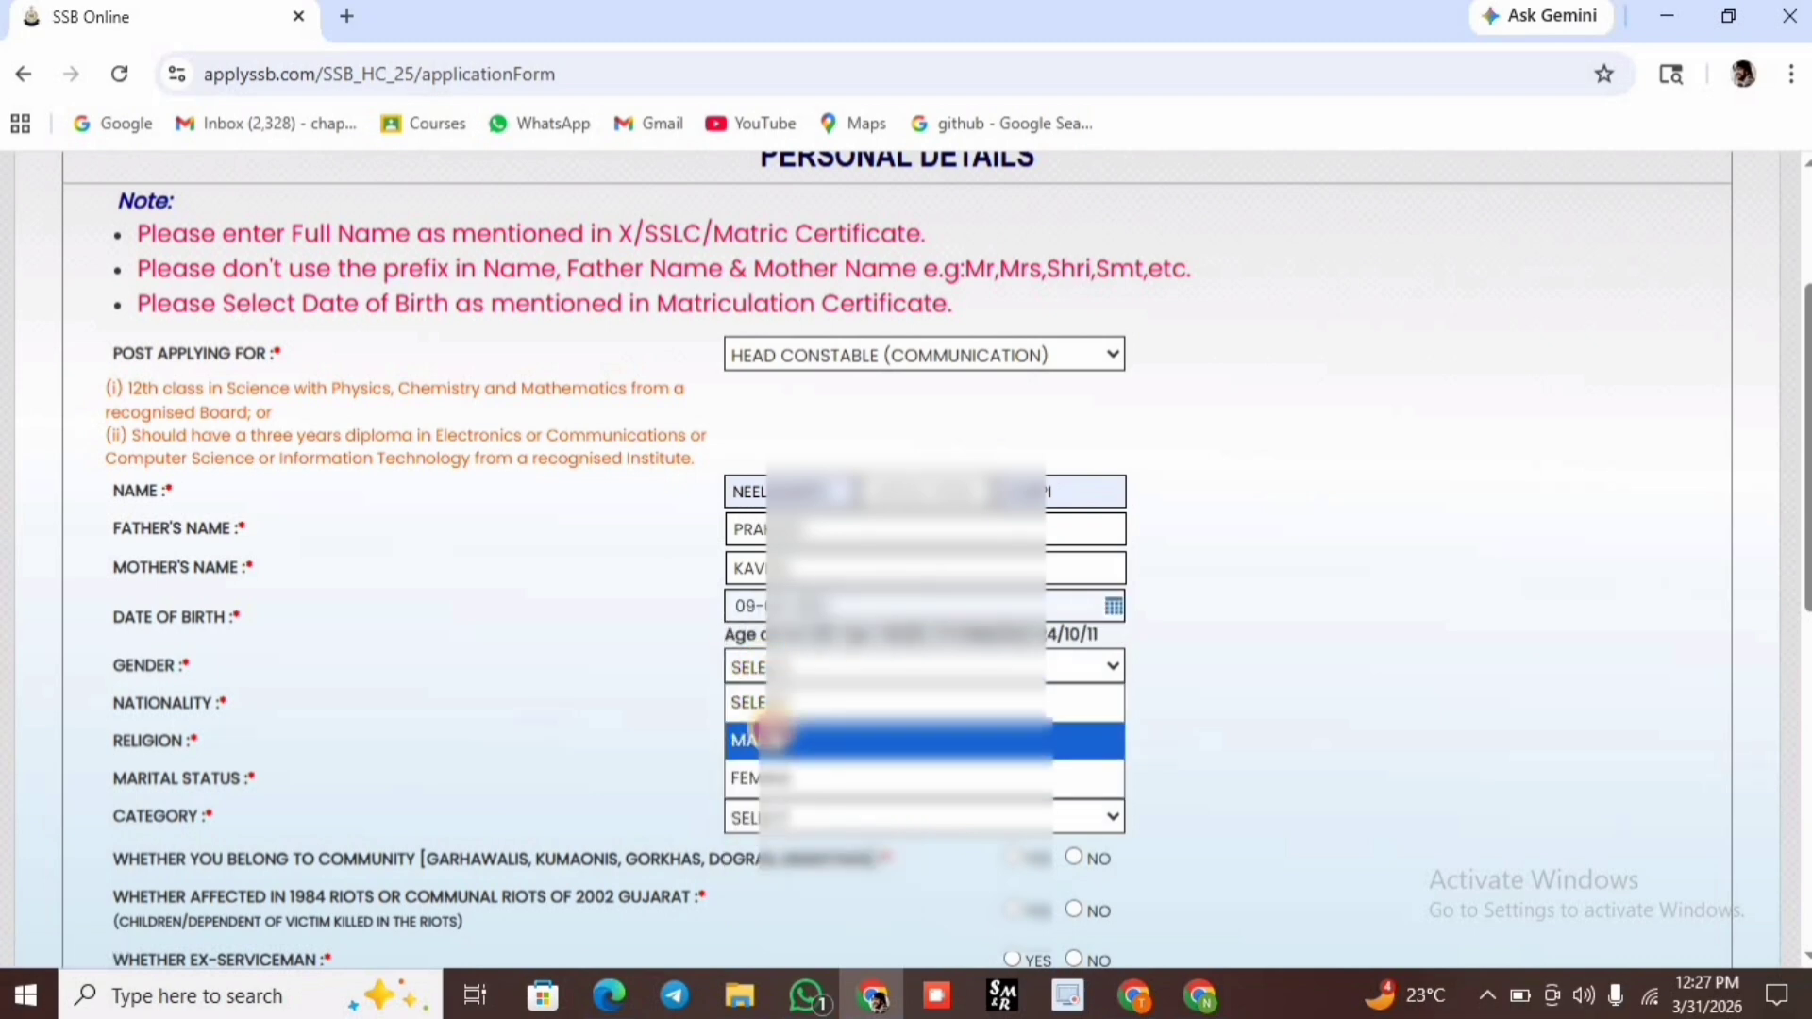
click(766, 739)
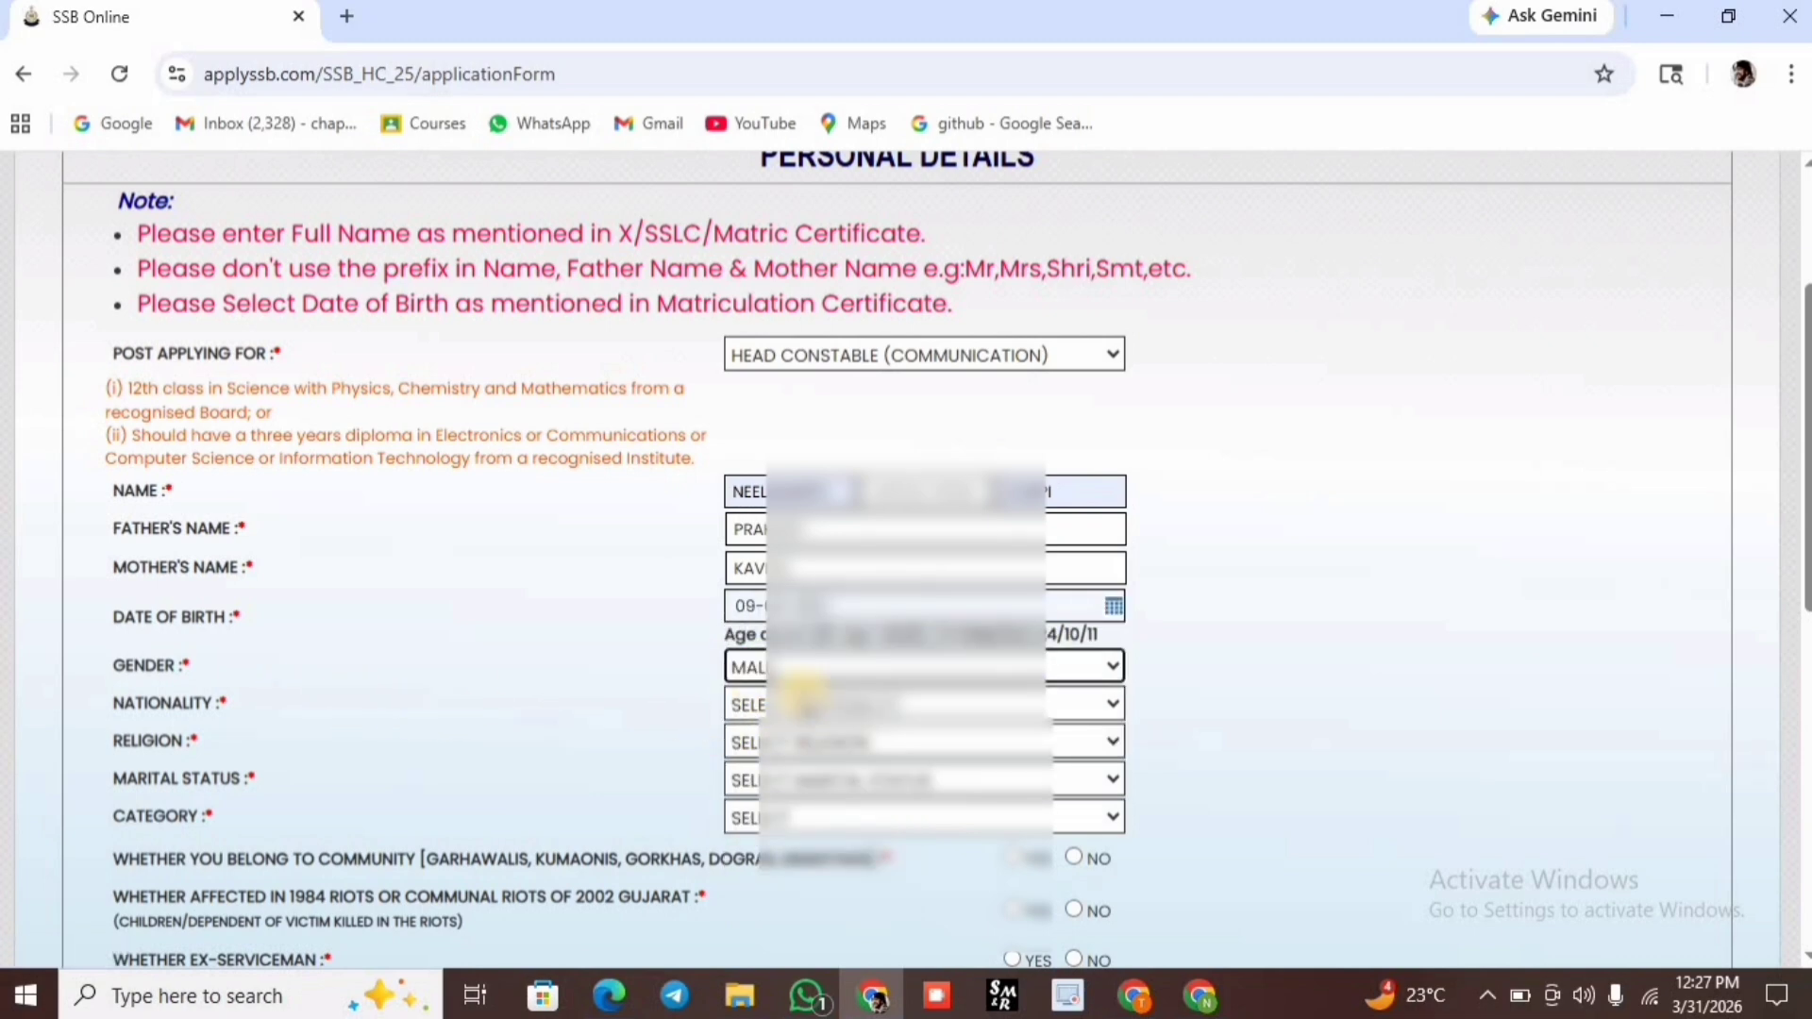
click(802, 705)
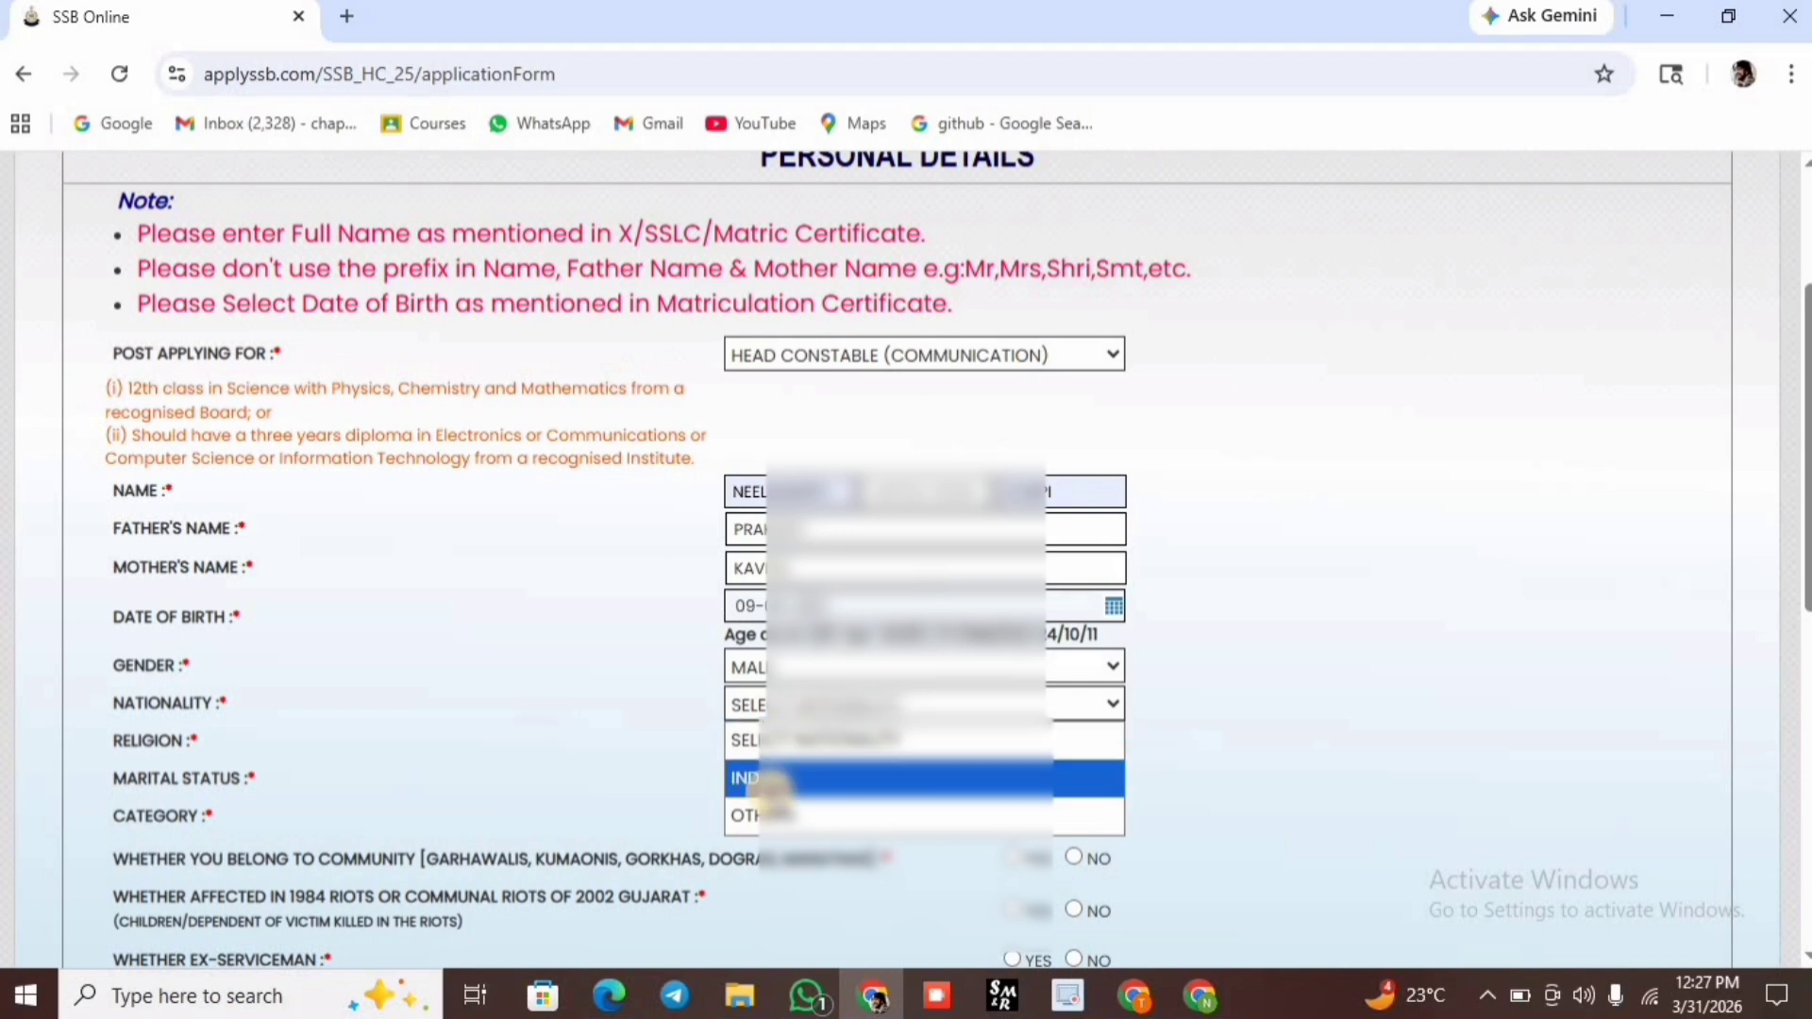
click(779, 779)
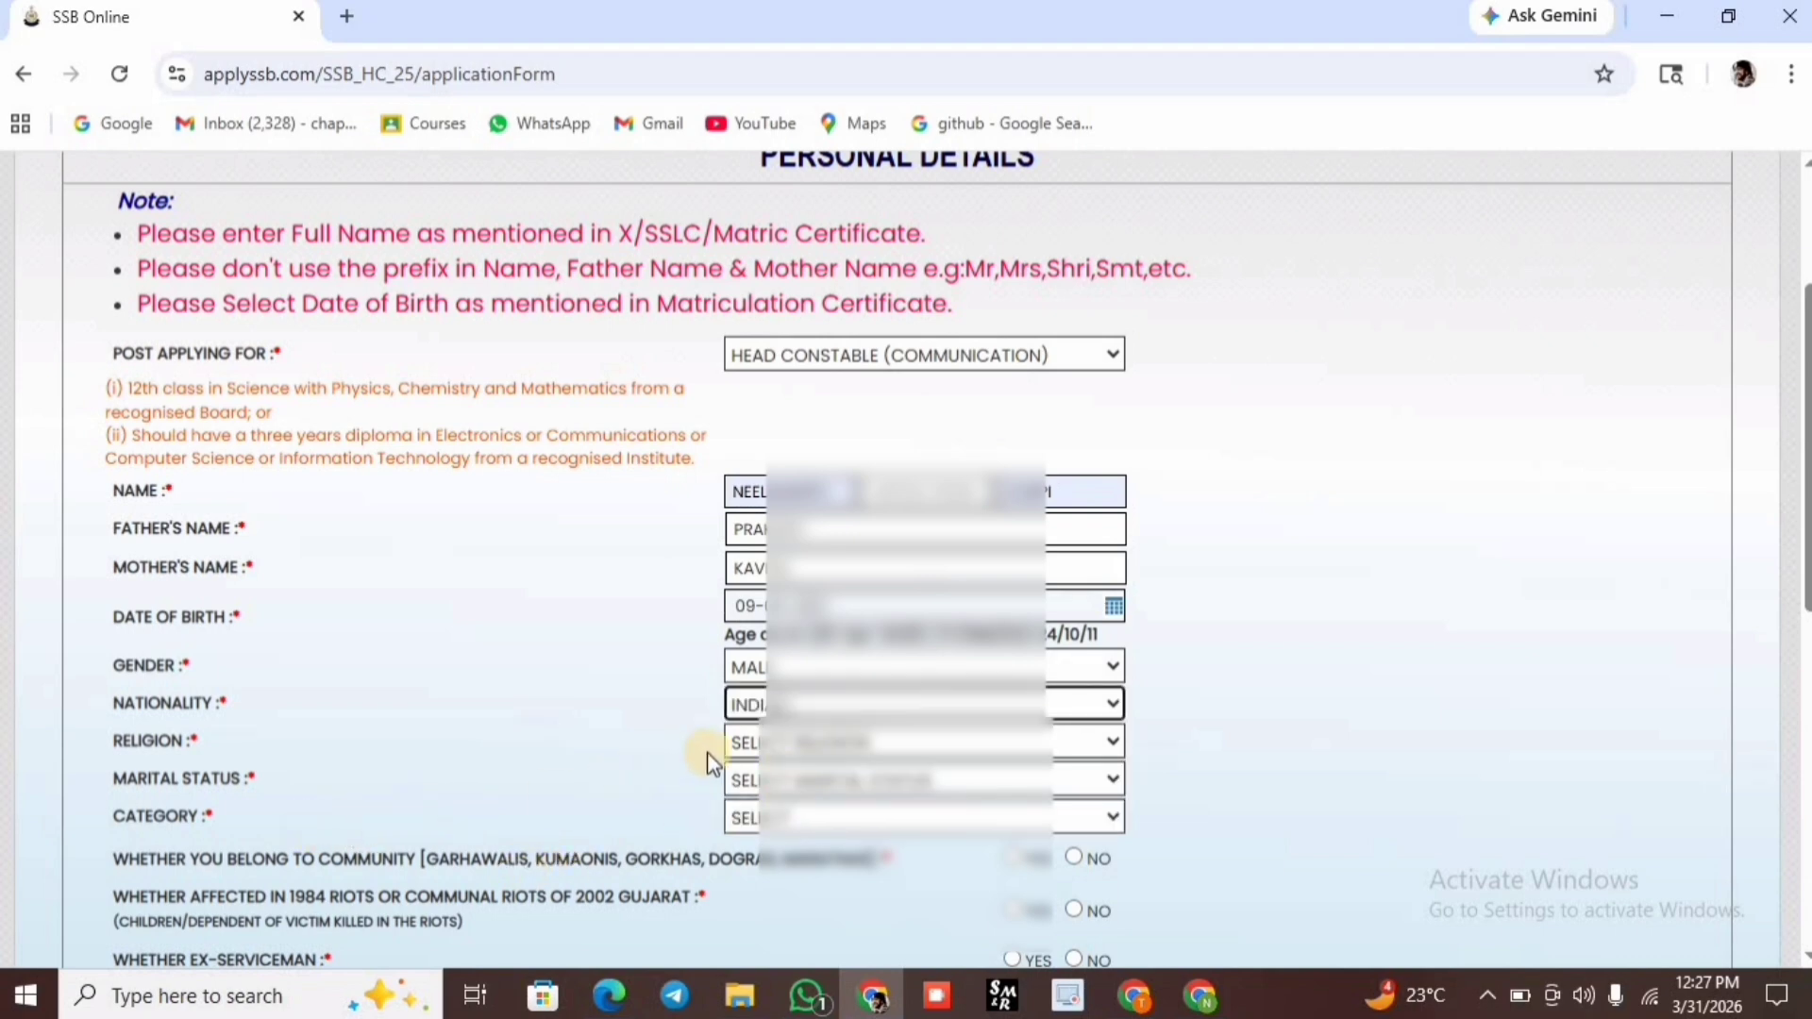
click(769, 744)
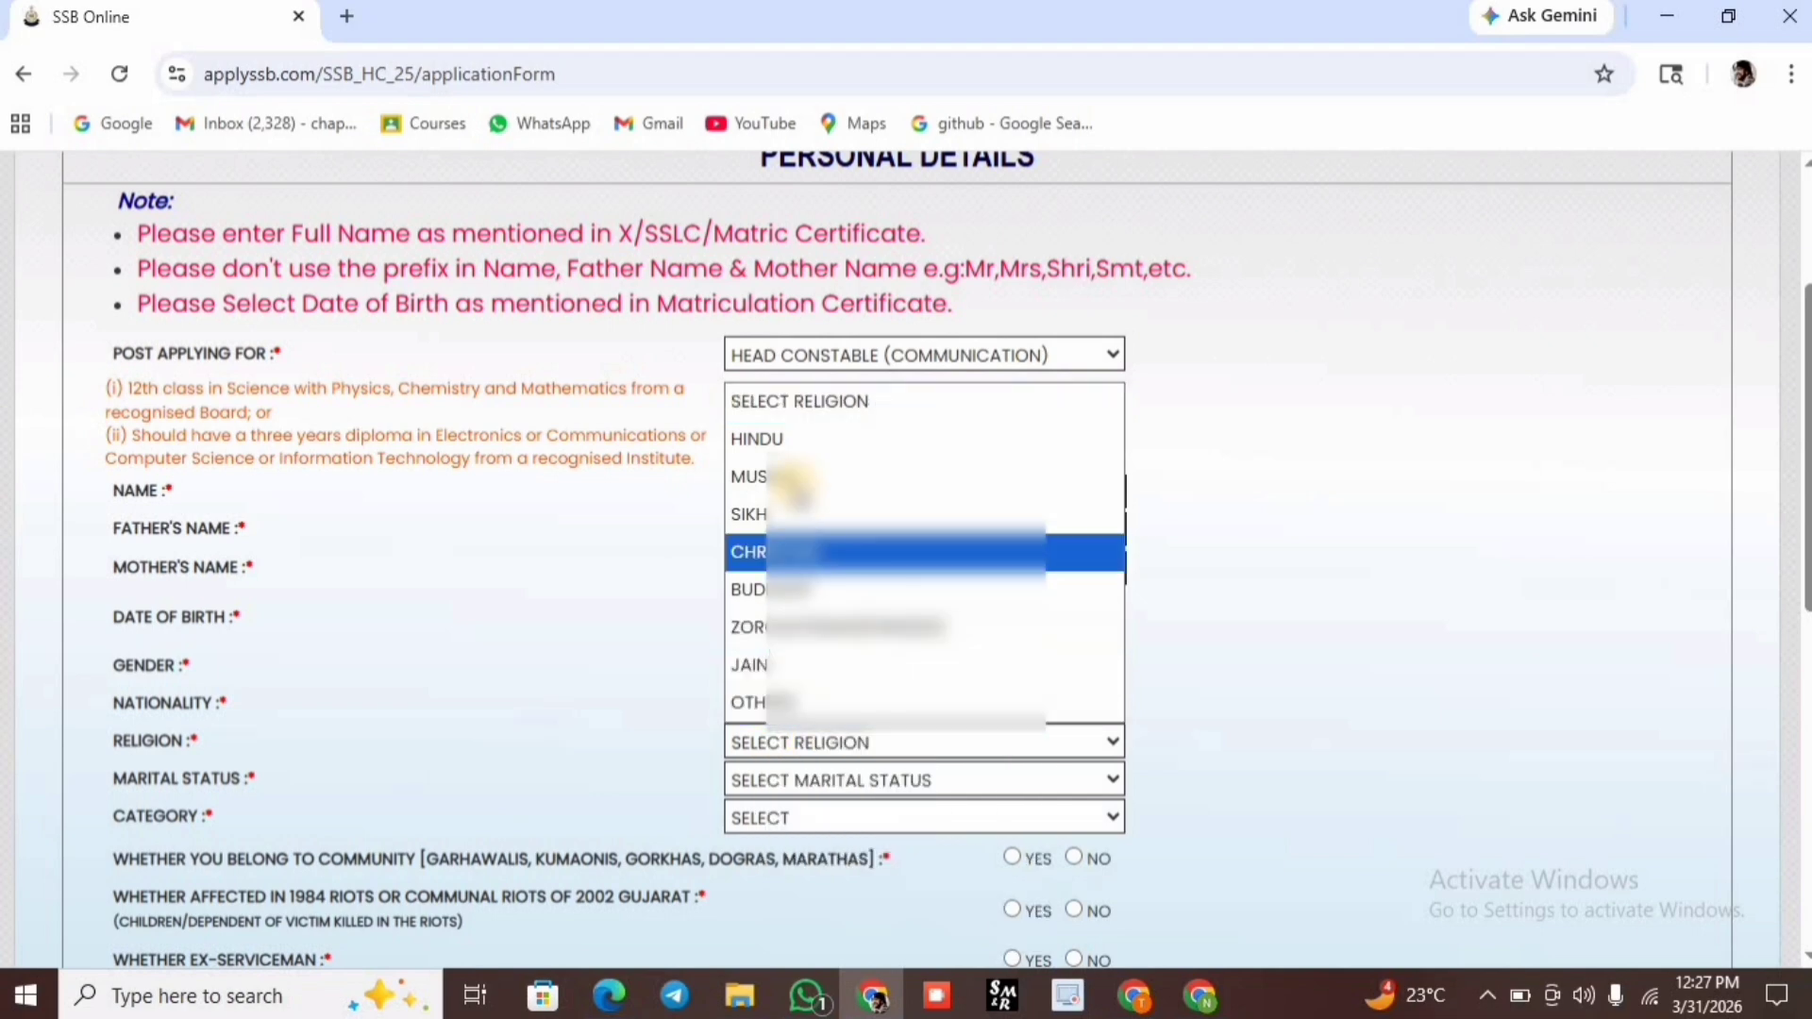
click(795, 439)
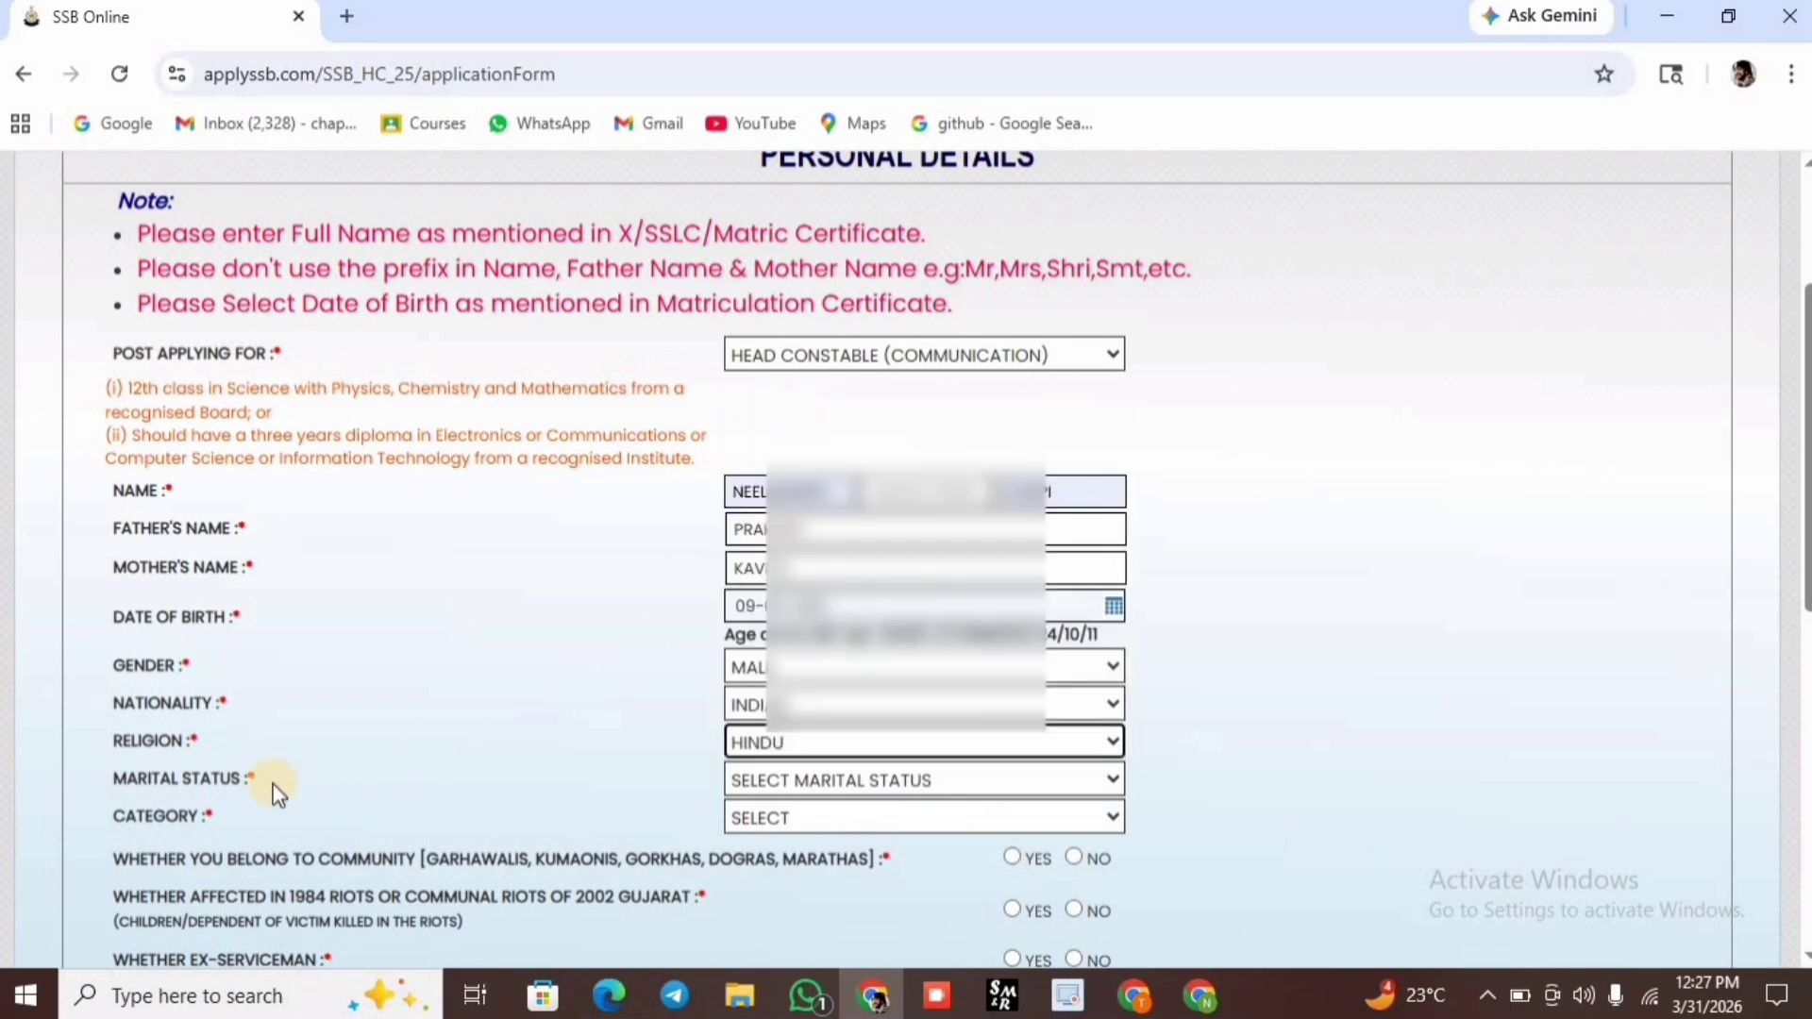
Set the marital status to UNMARRIED.
drag(273, 784, 130, 783)
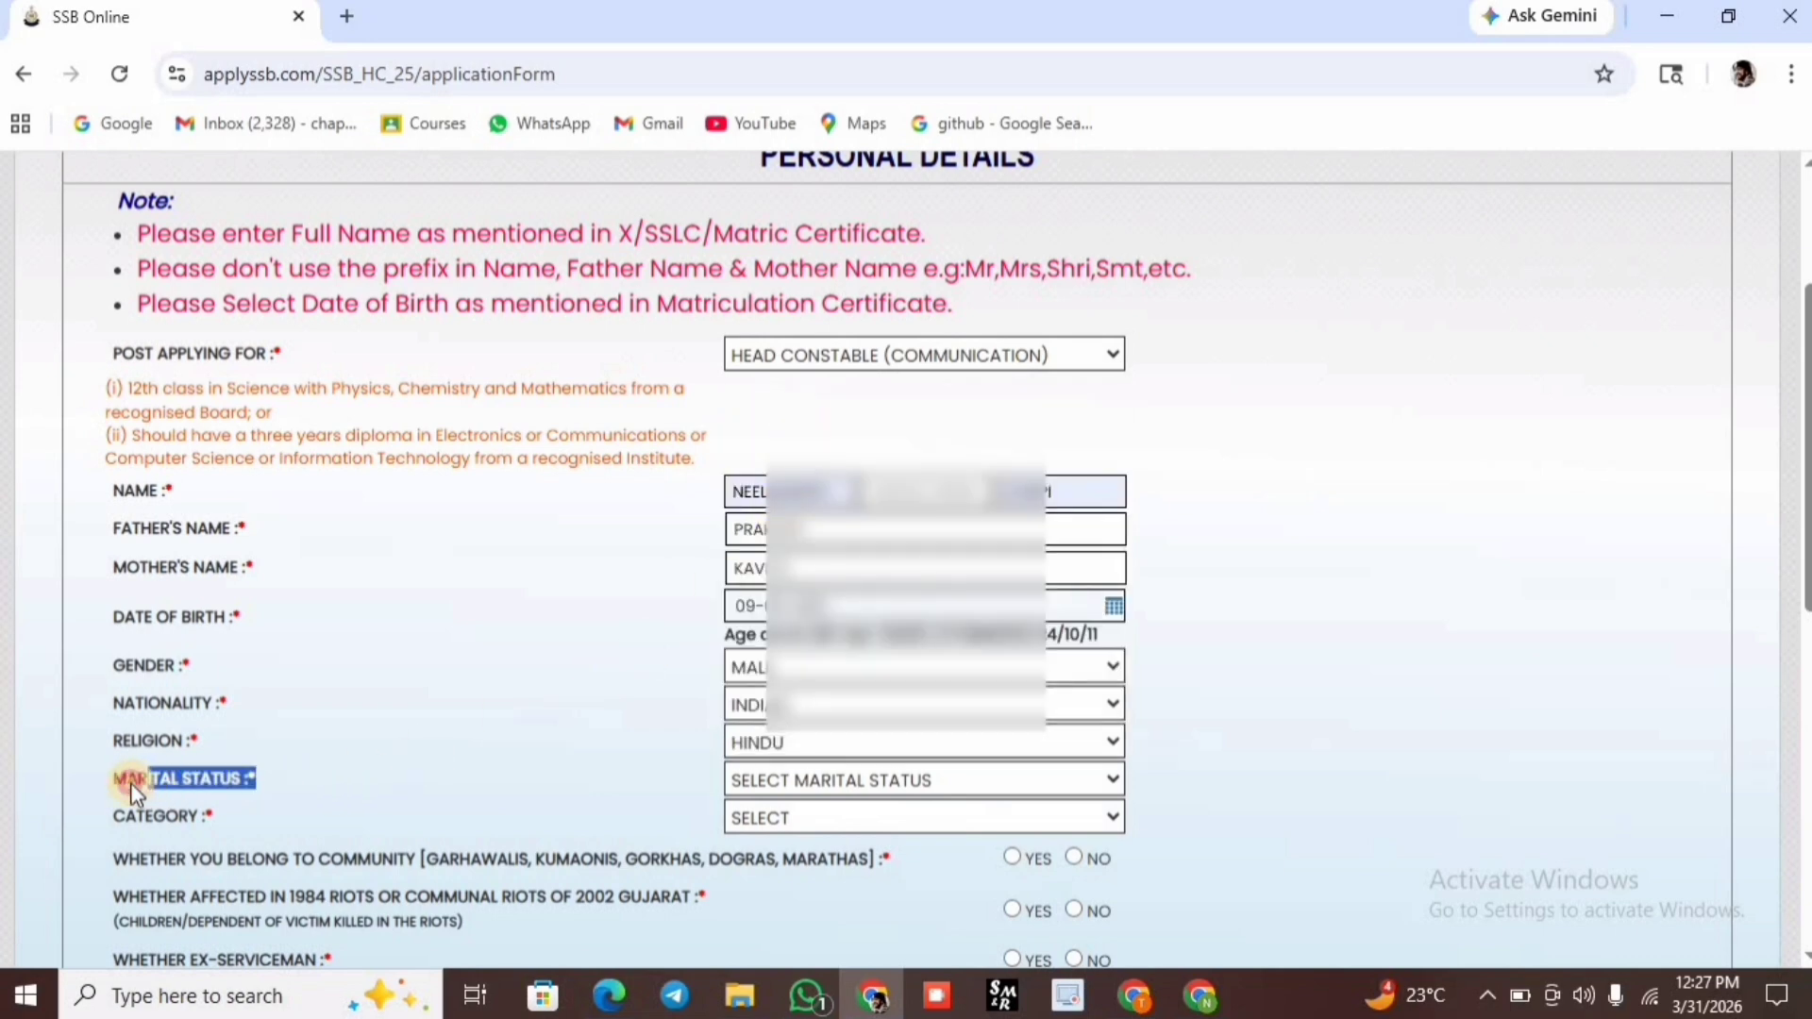
click(536, 810)
click(785, 769)
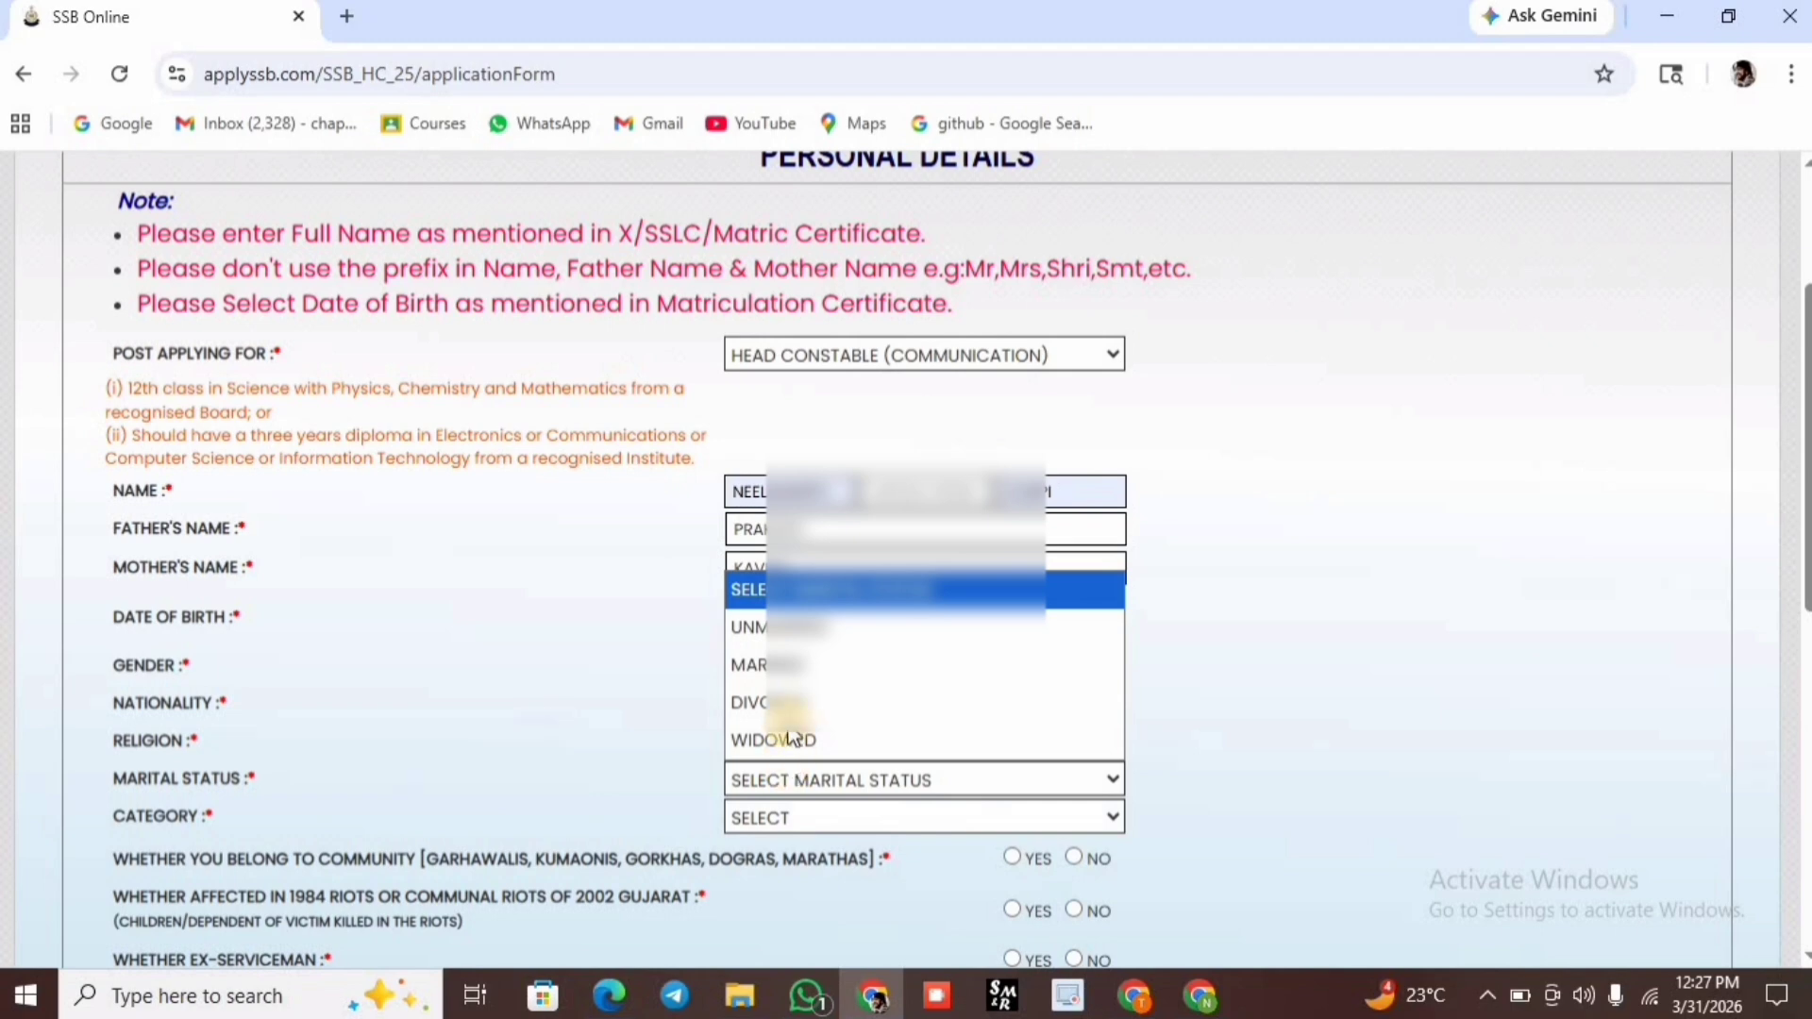
click(809, 627)
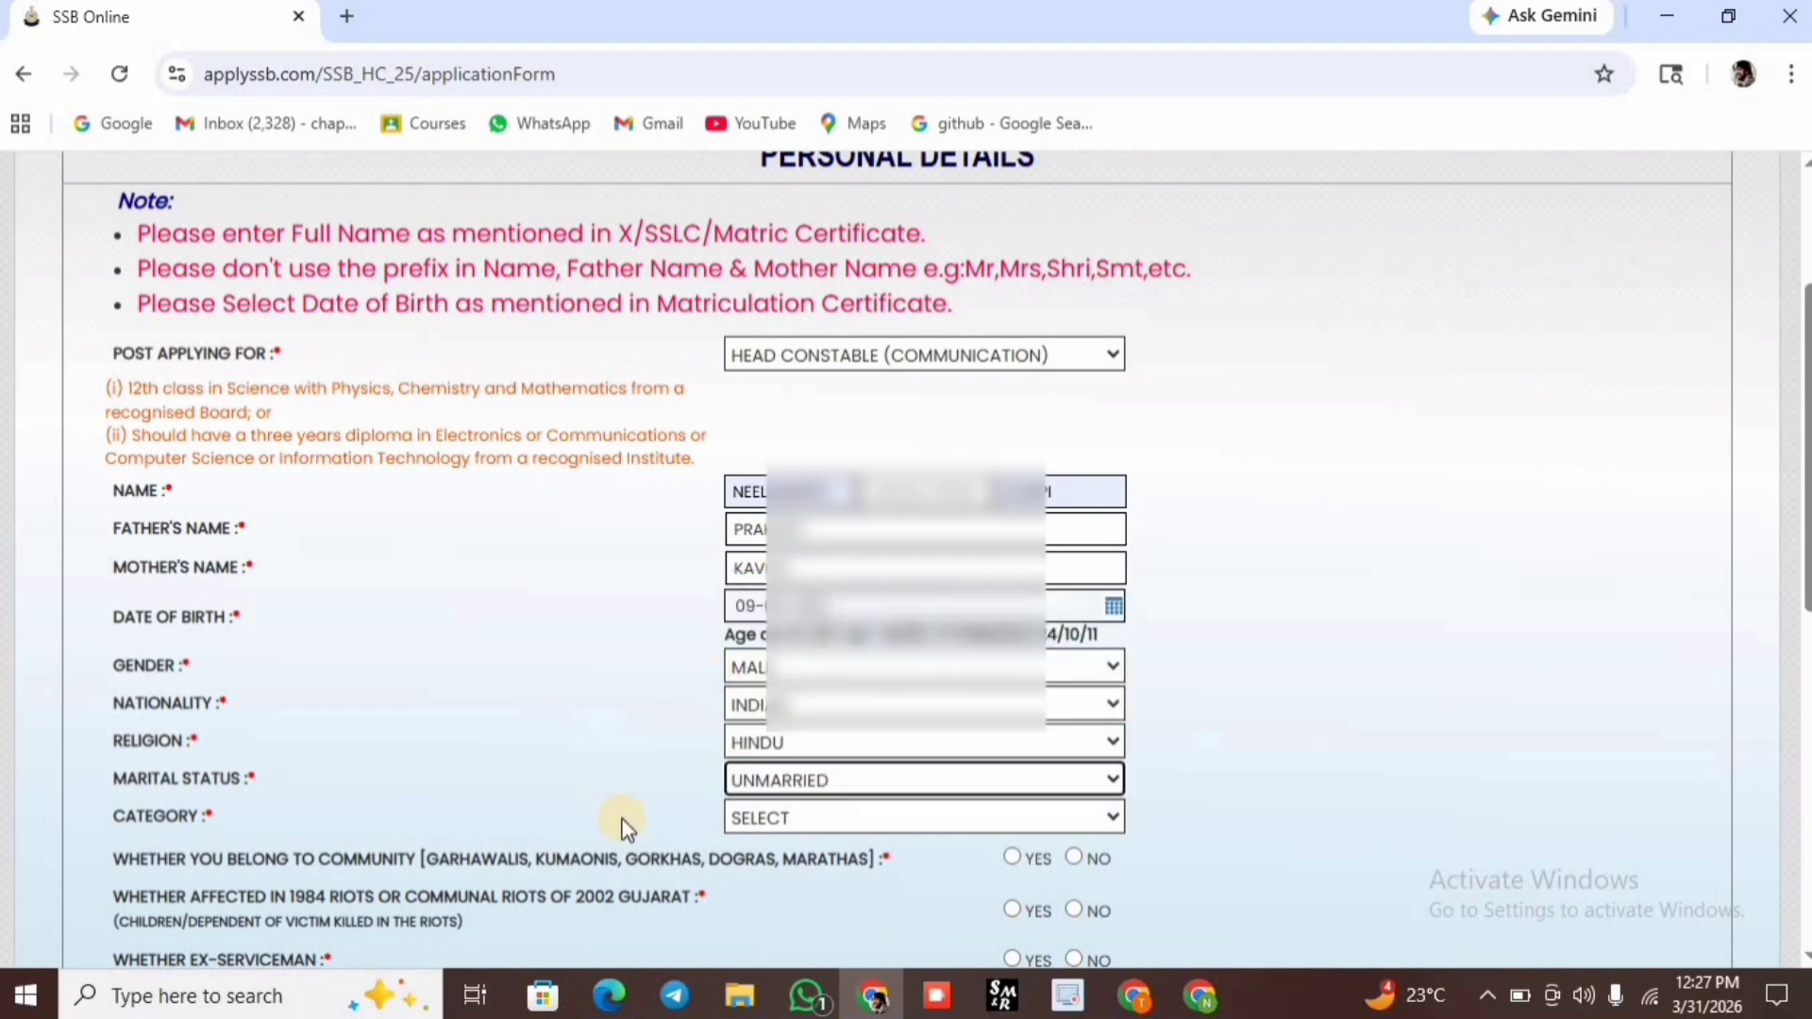
click(744, 815)
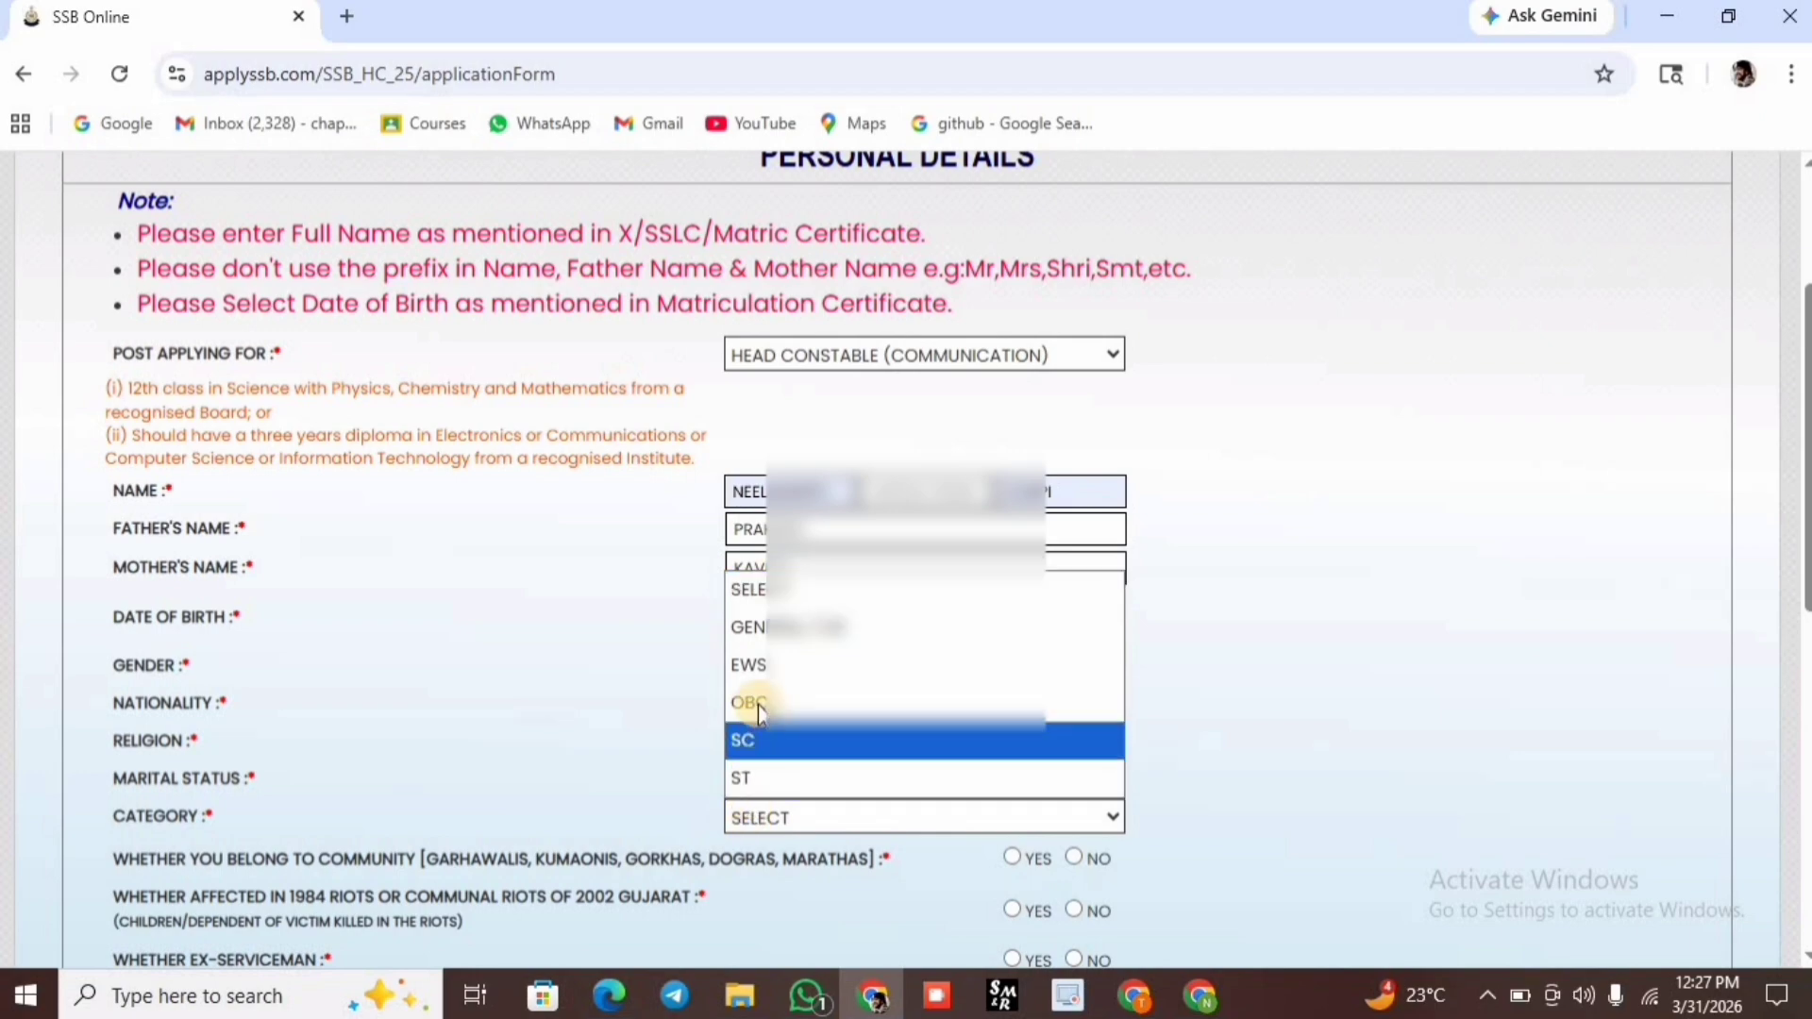
With OBC category, answer NO to the eligibility questions and choose AADHAAR CARD as identity type.
scroll(760, 713, down, 5)
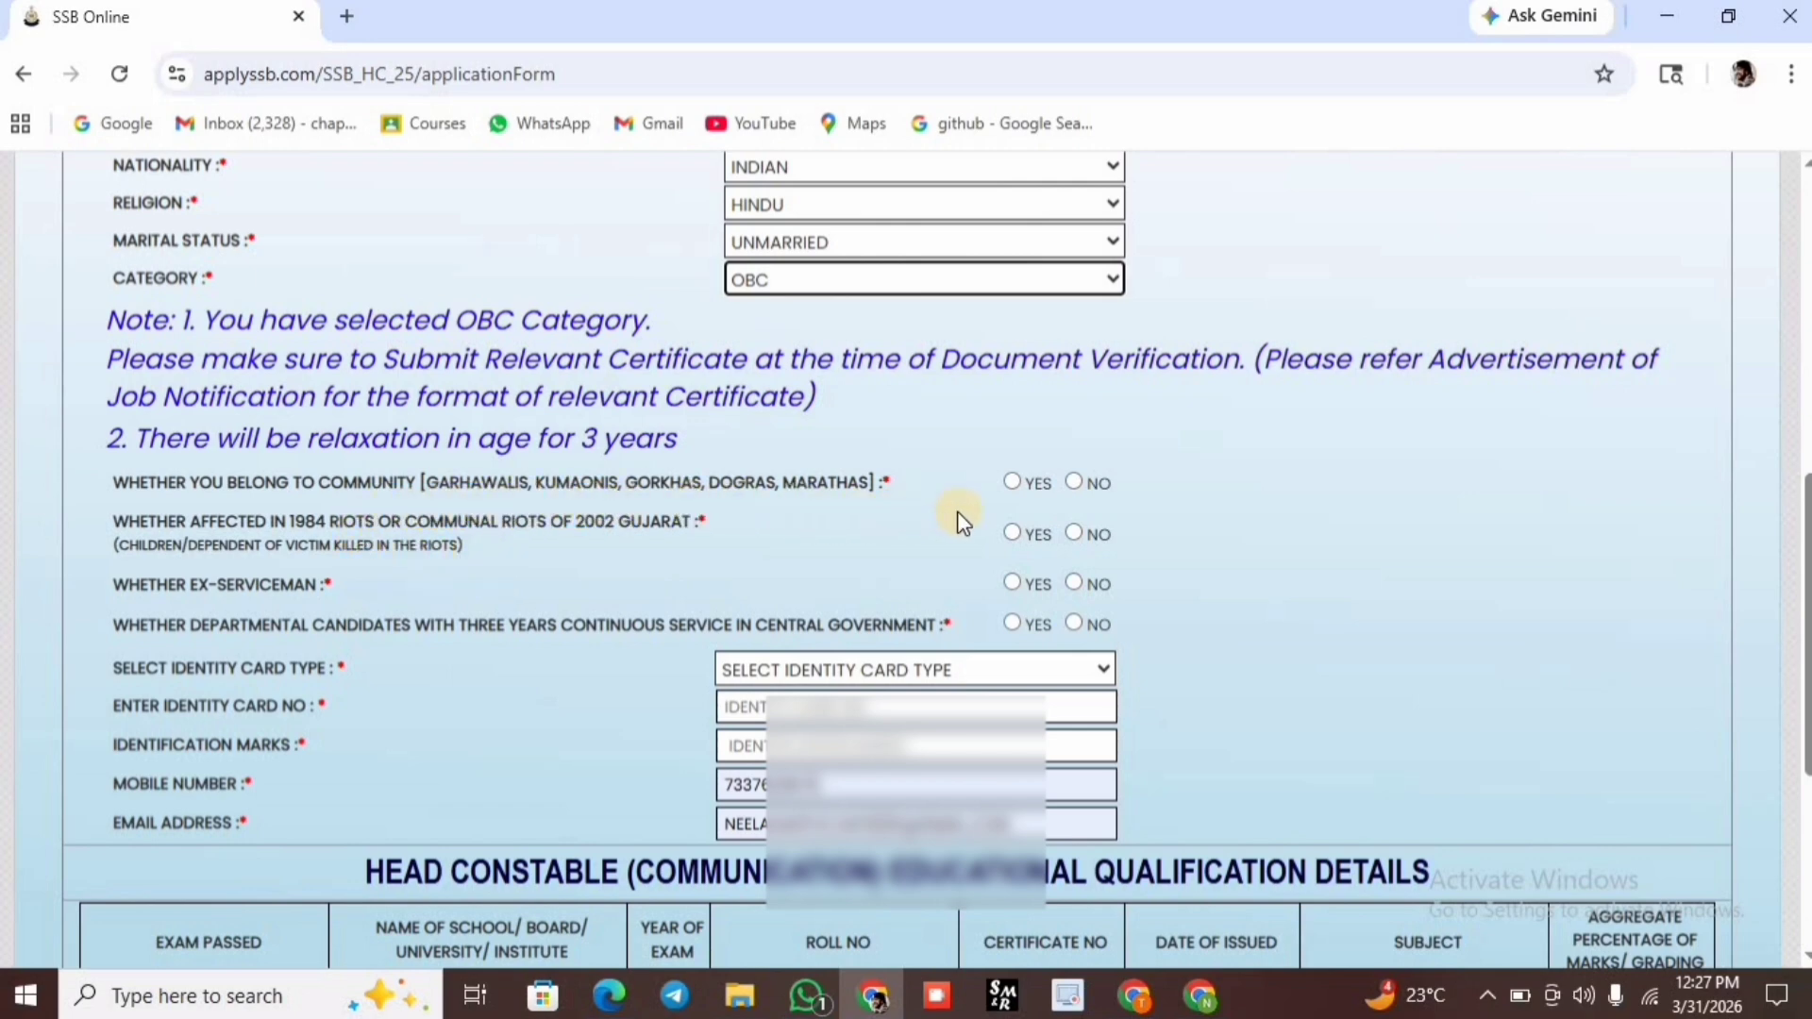
click(1081, 483)
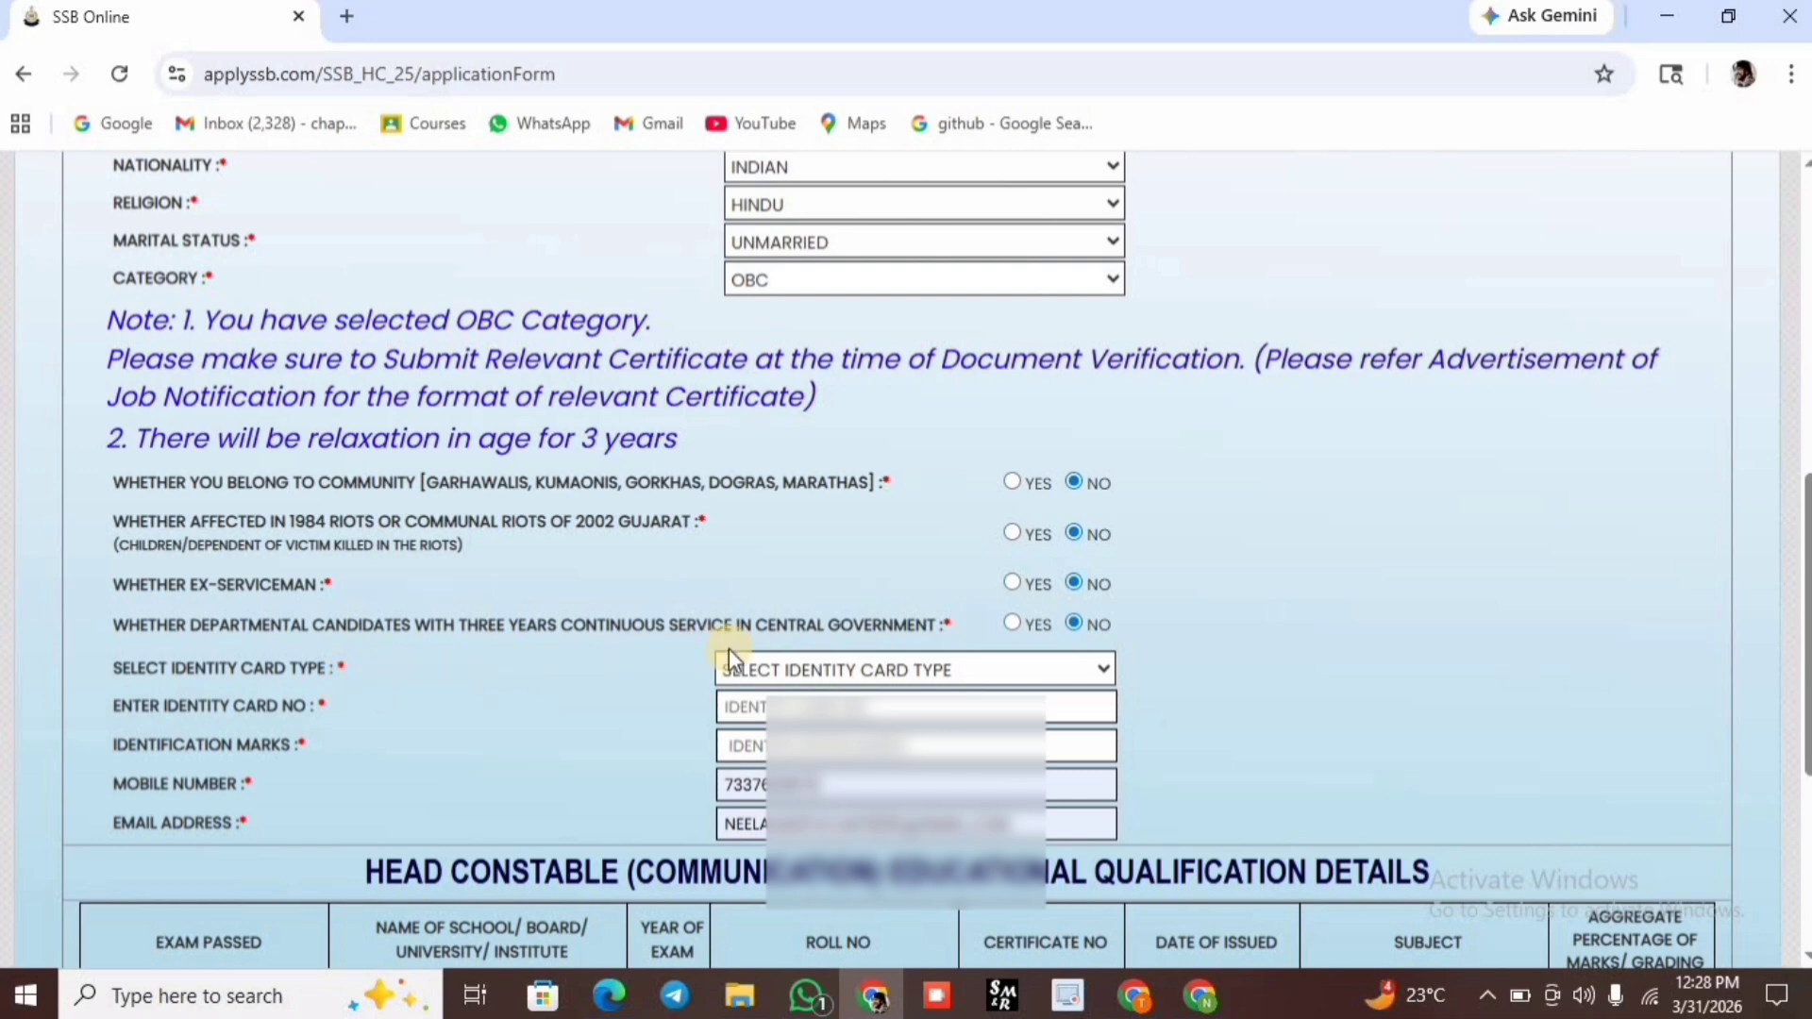
click(755, 668)
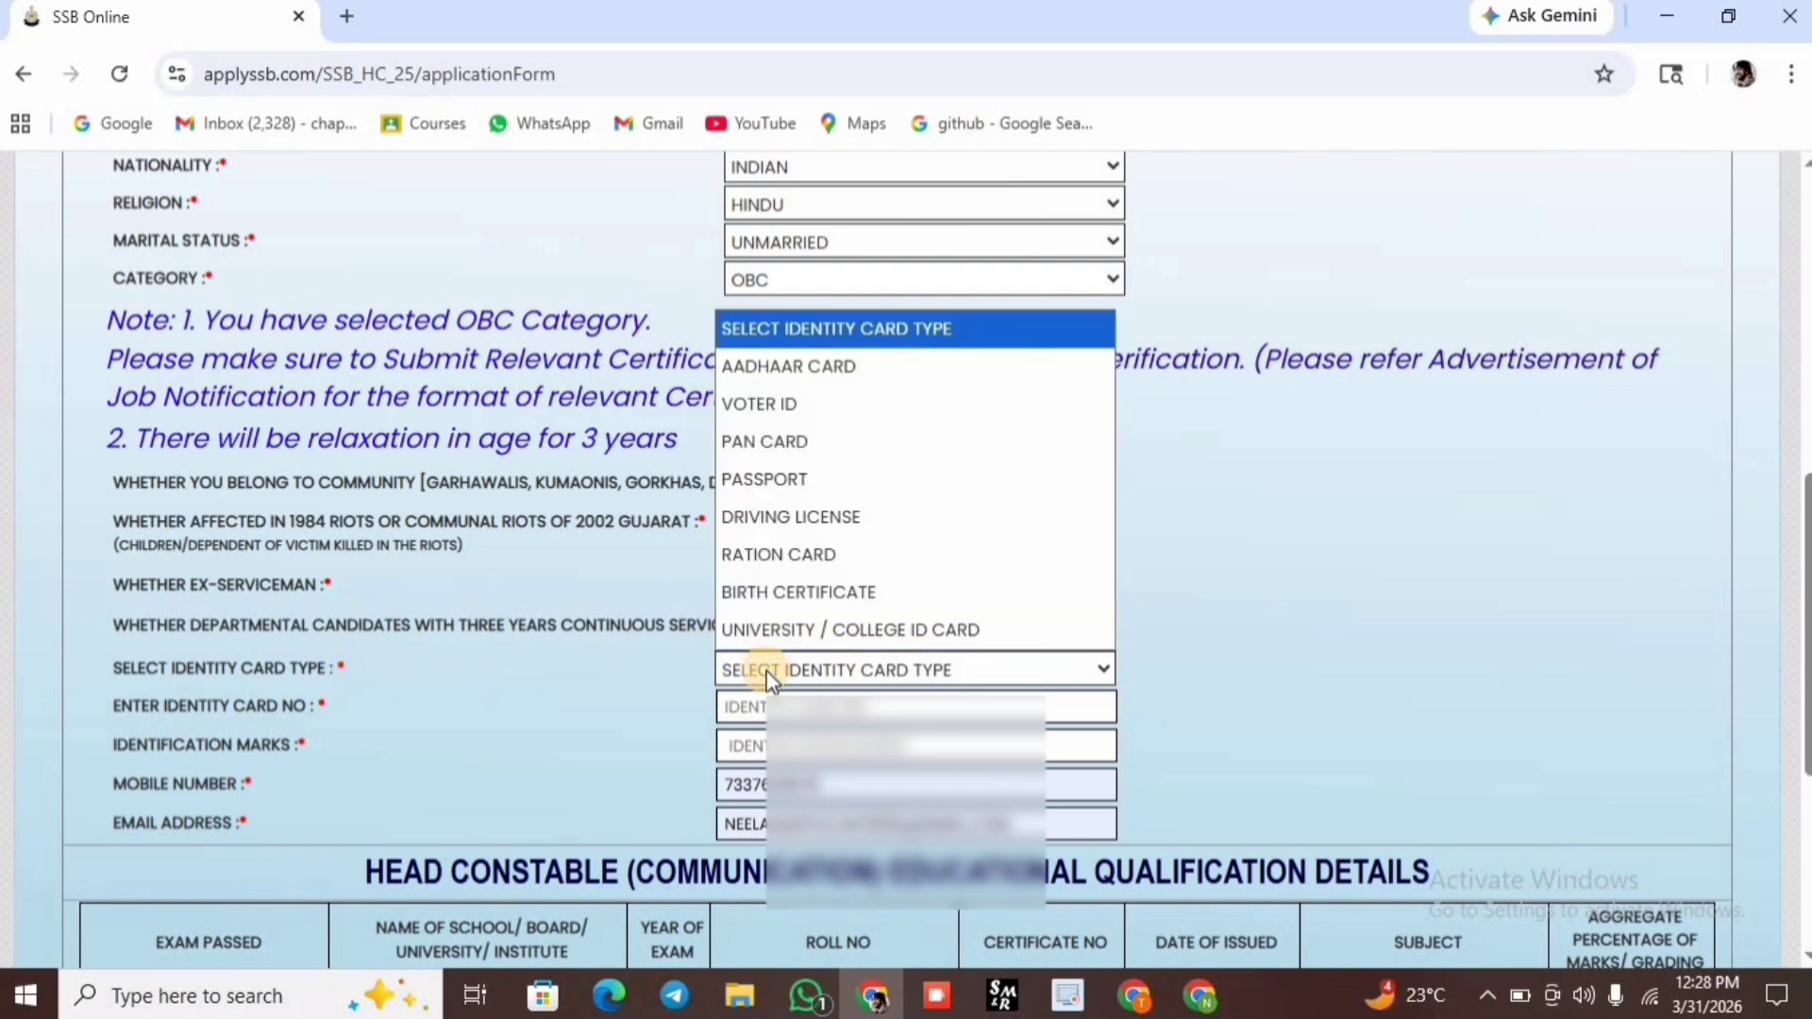
click(821, 366)
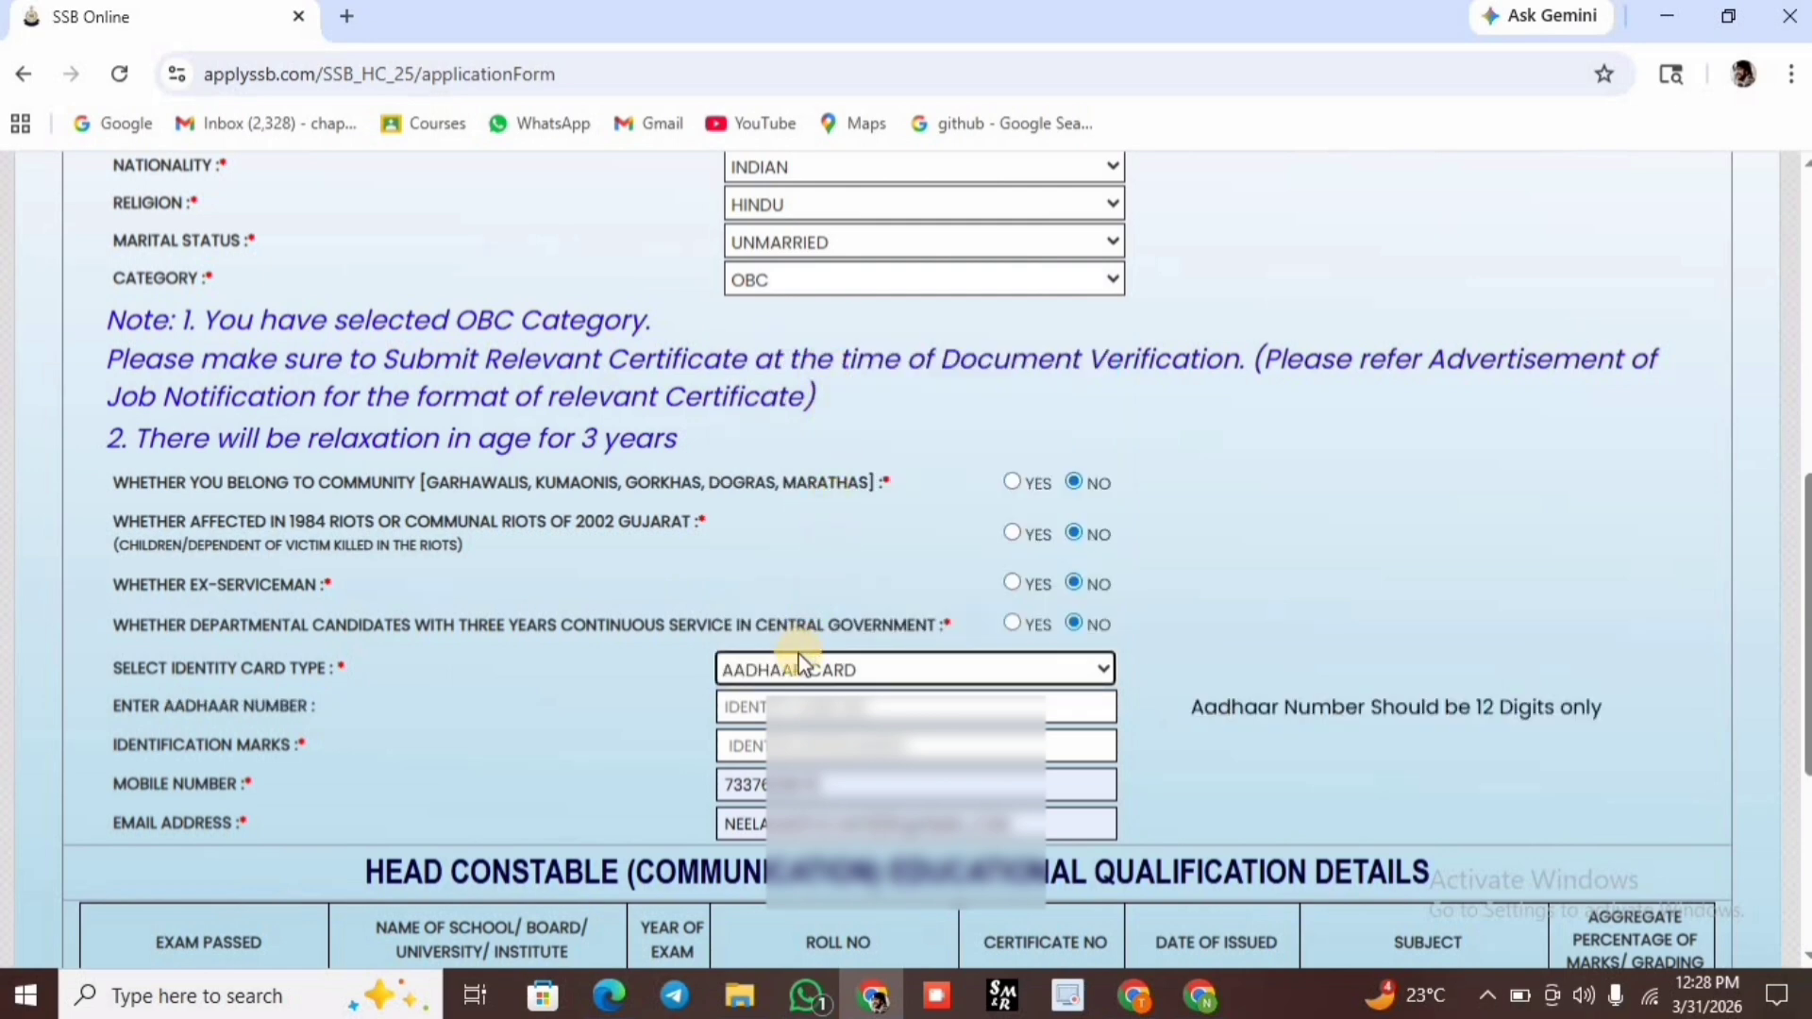
click(781, 706)
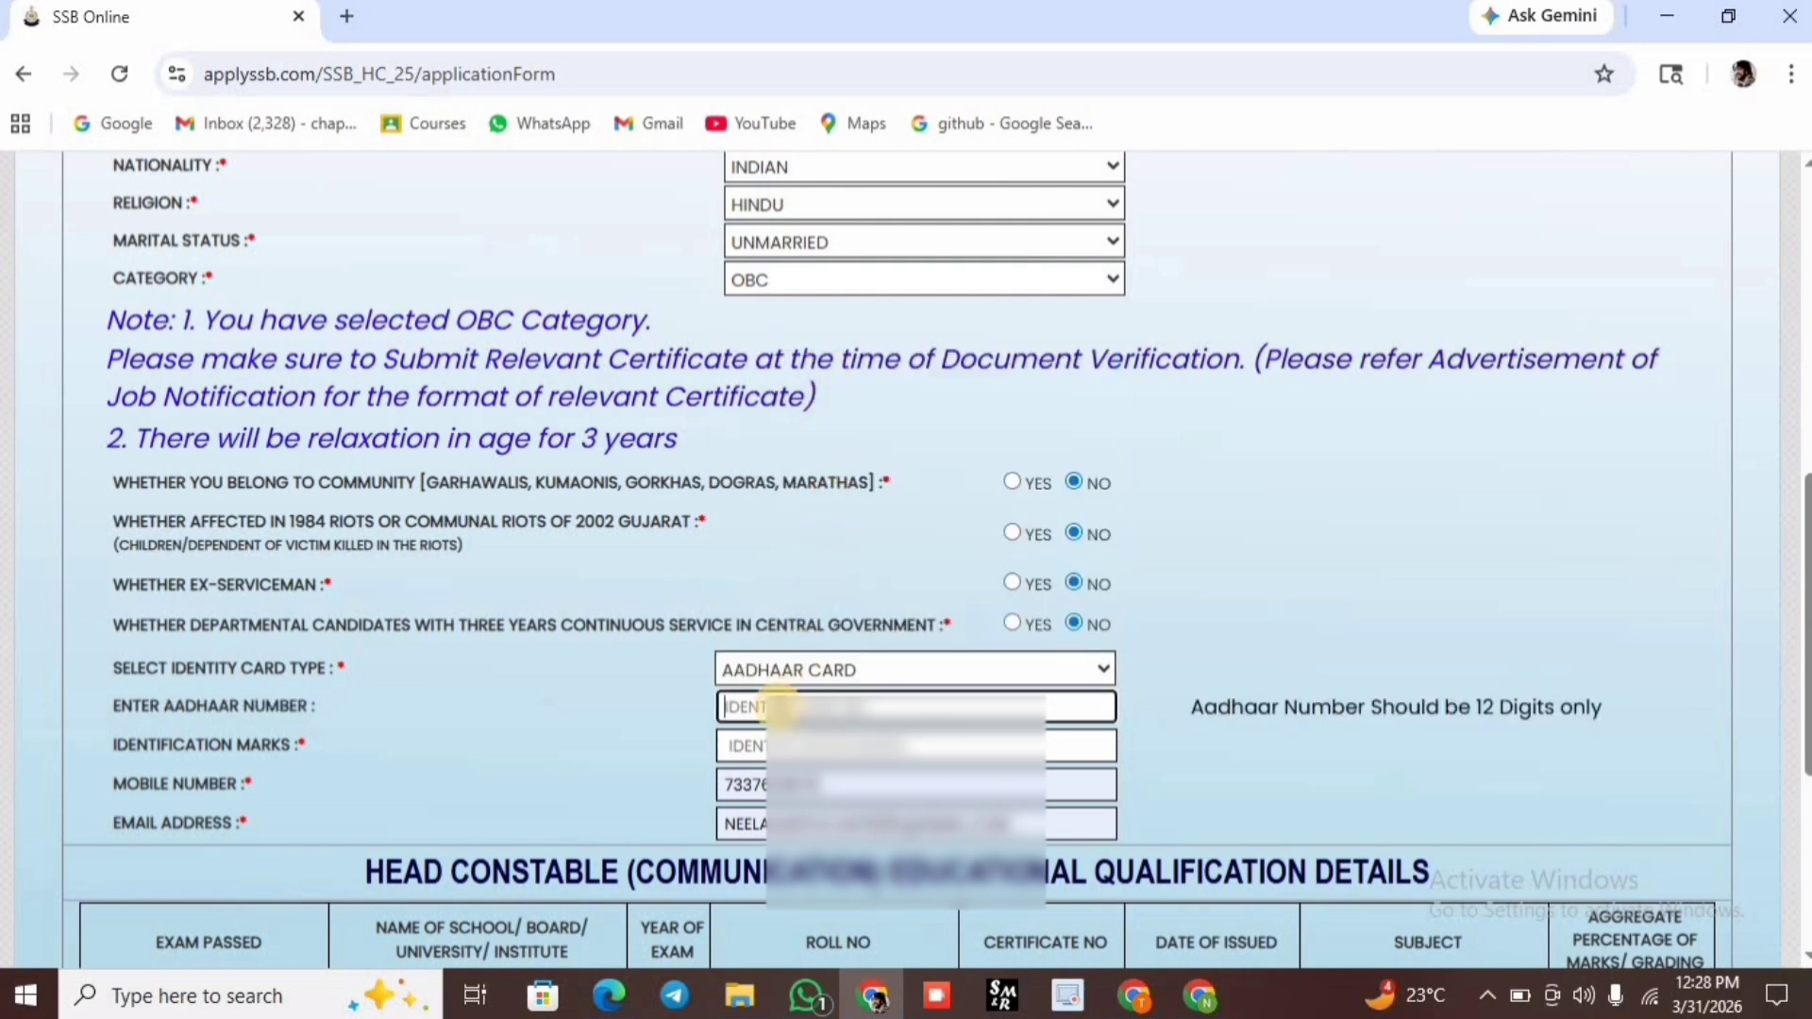
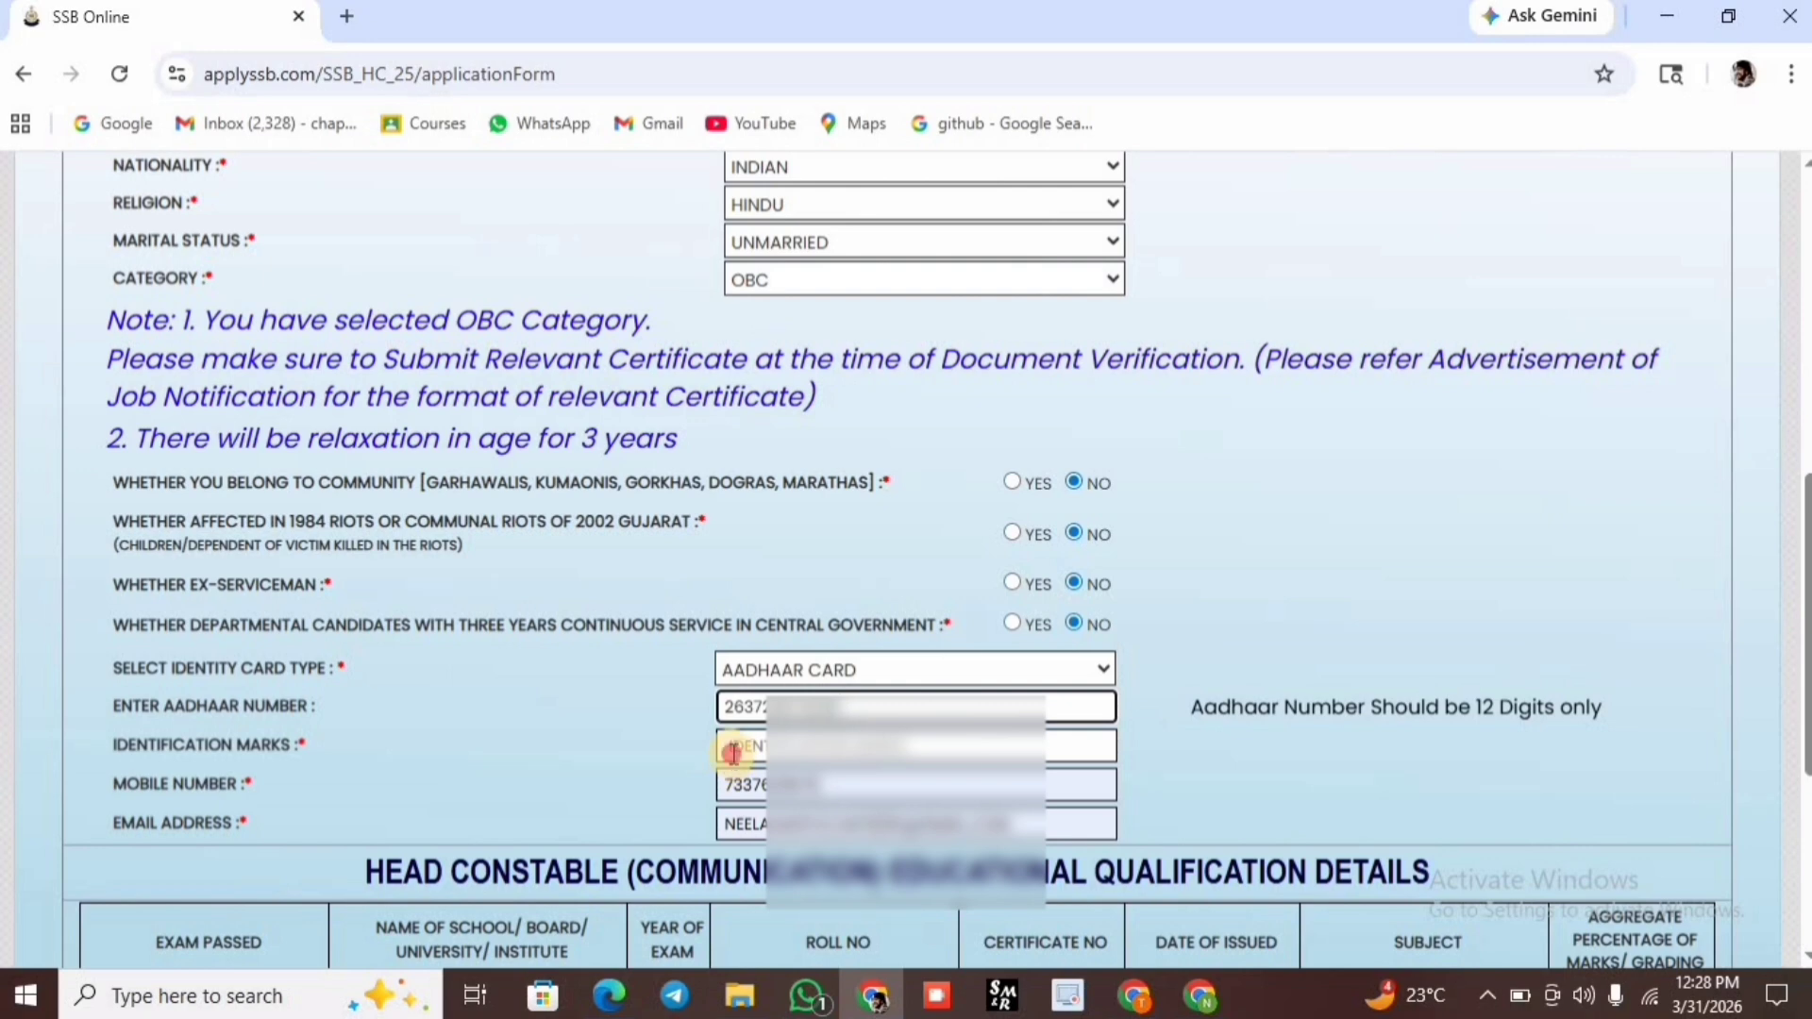
Enter the 12-digit Aadhaar number and the identification mark 'AIGHT HAND MOLE'.
click(733, 752)
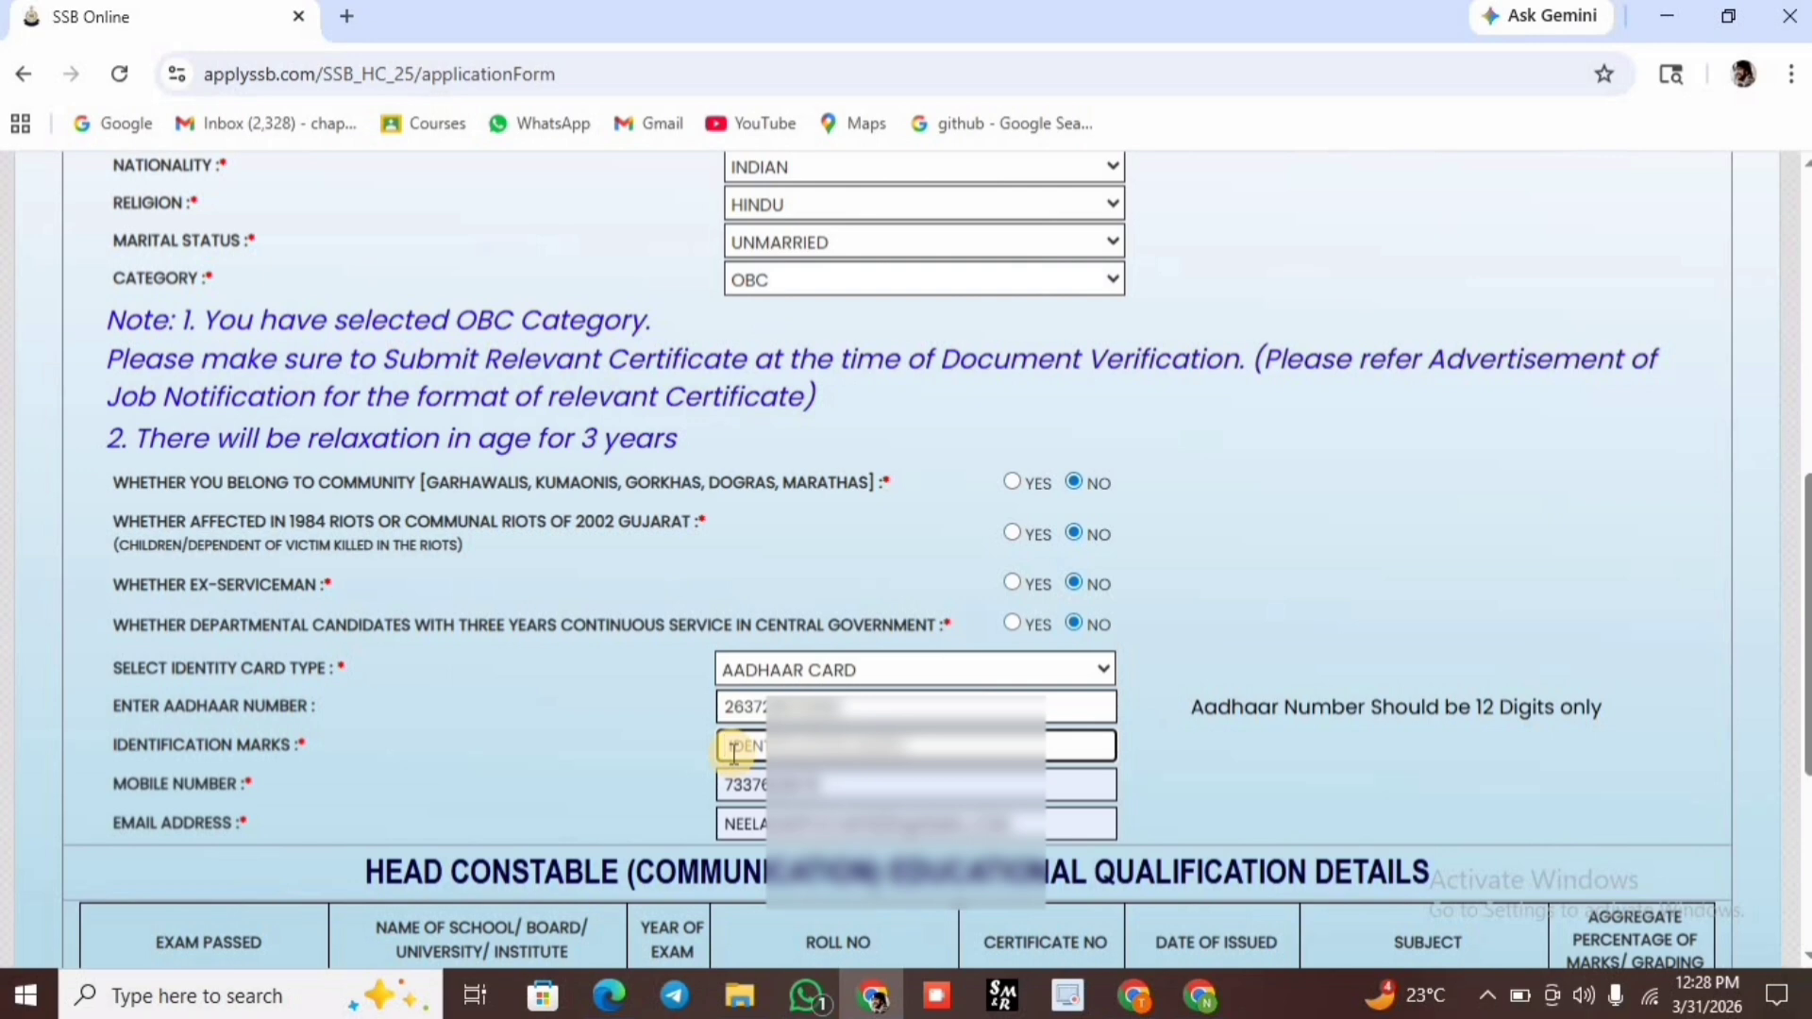
text(AIGHT)
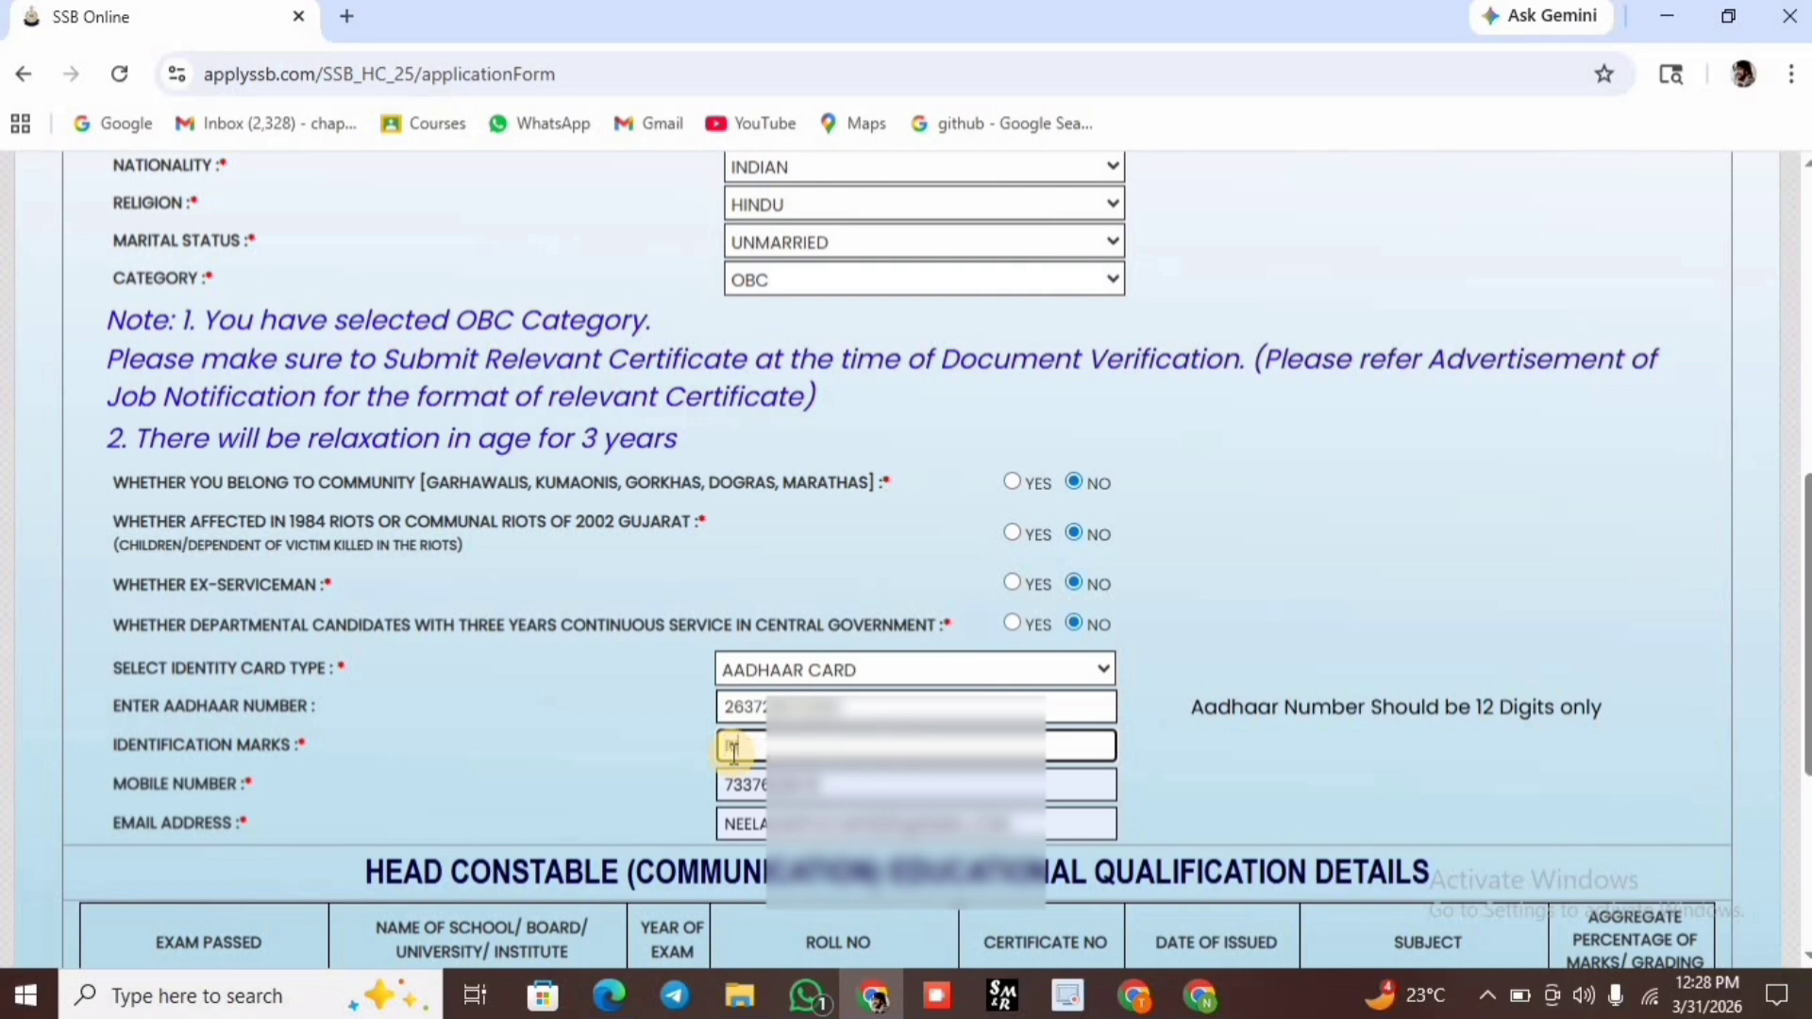
text( HAND)
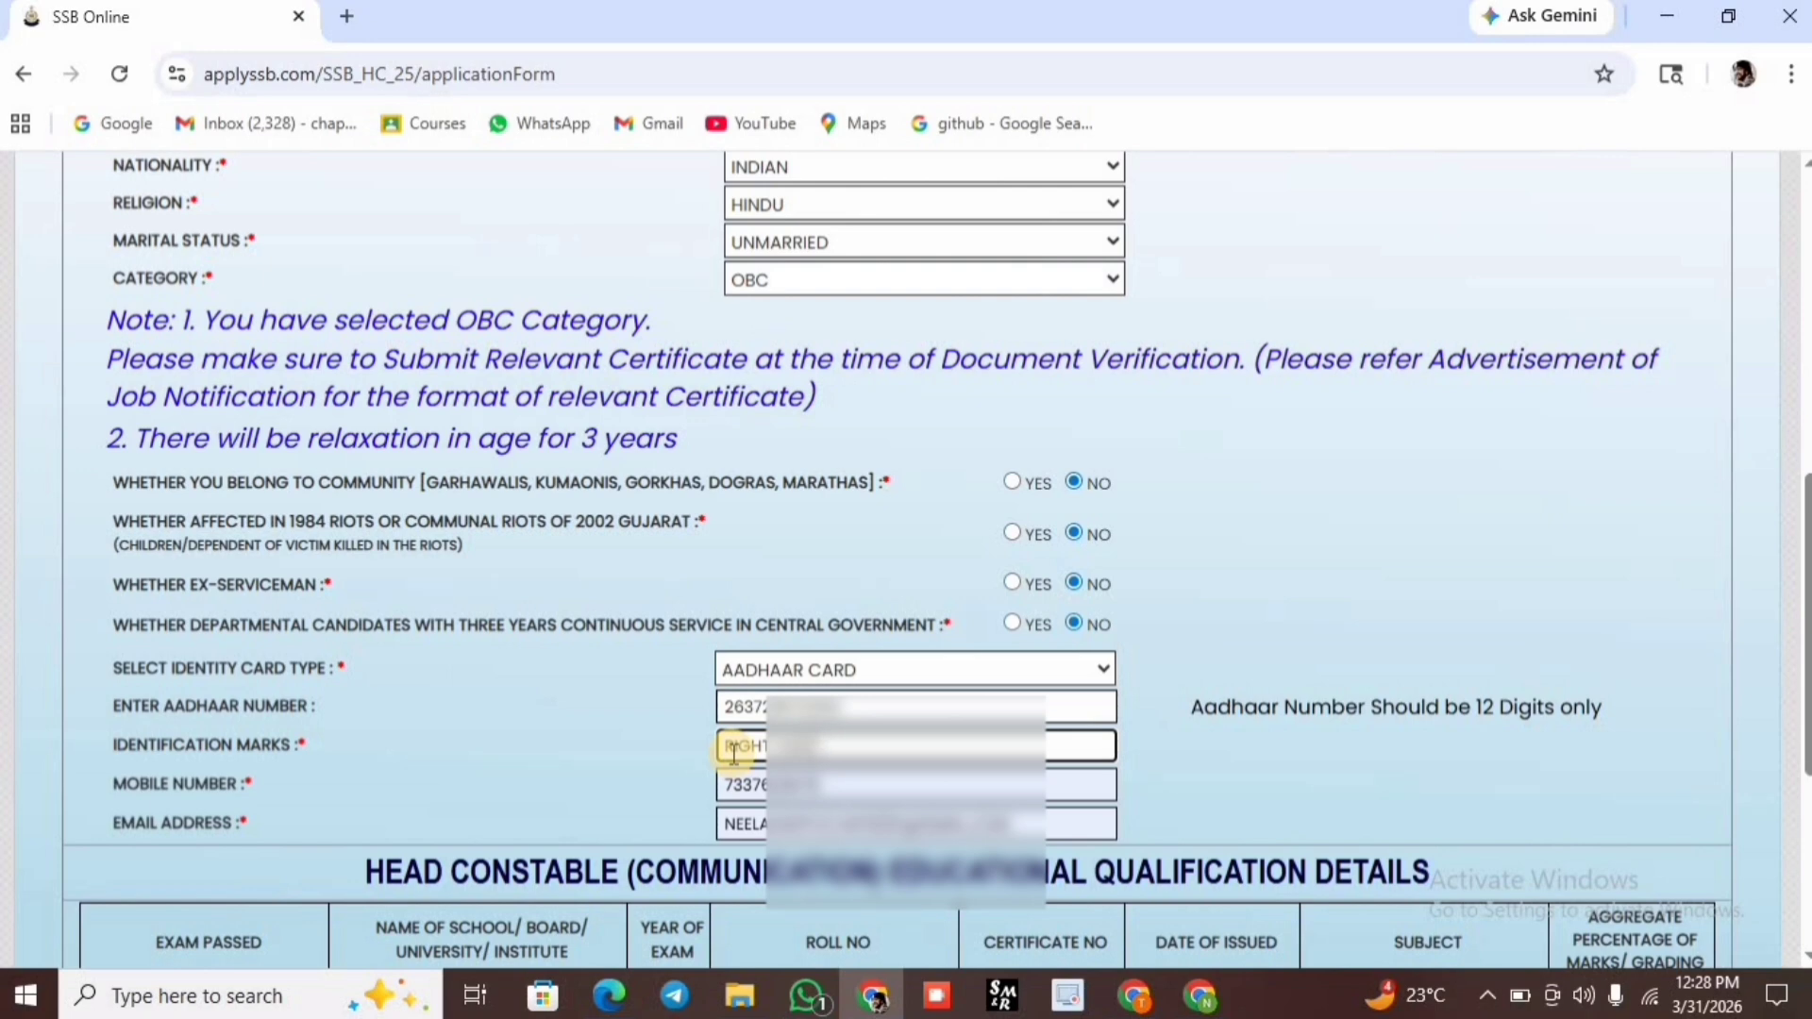
text( MOLE)
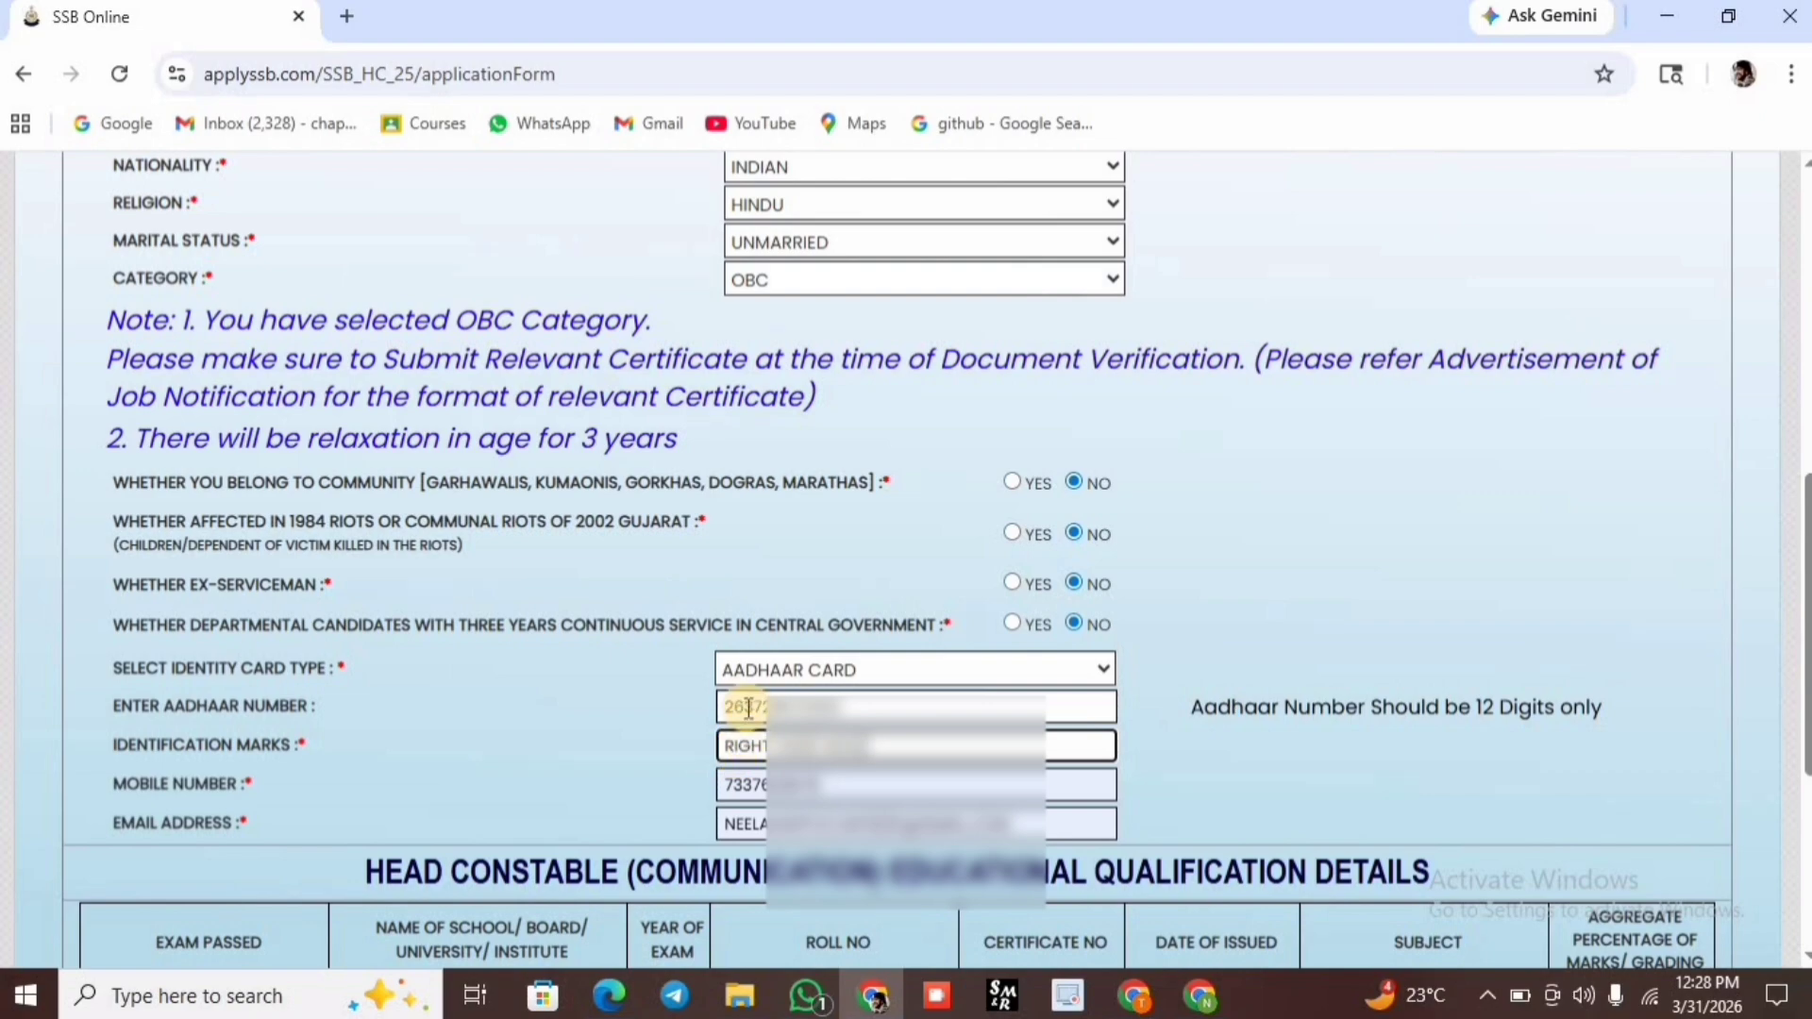
scroll(742, 661, down, 4)
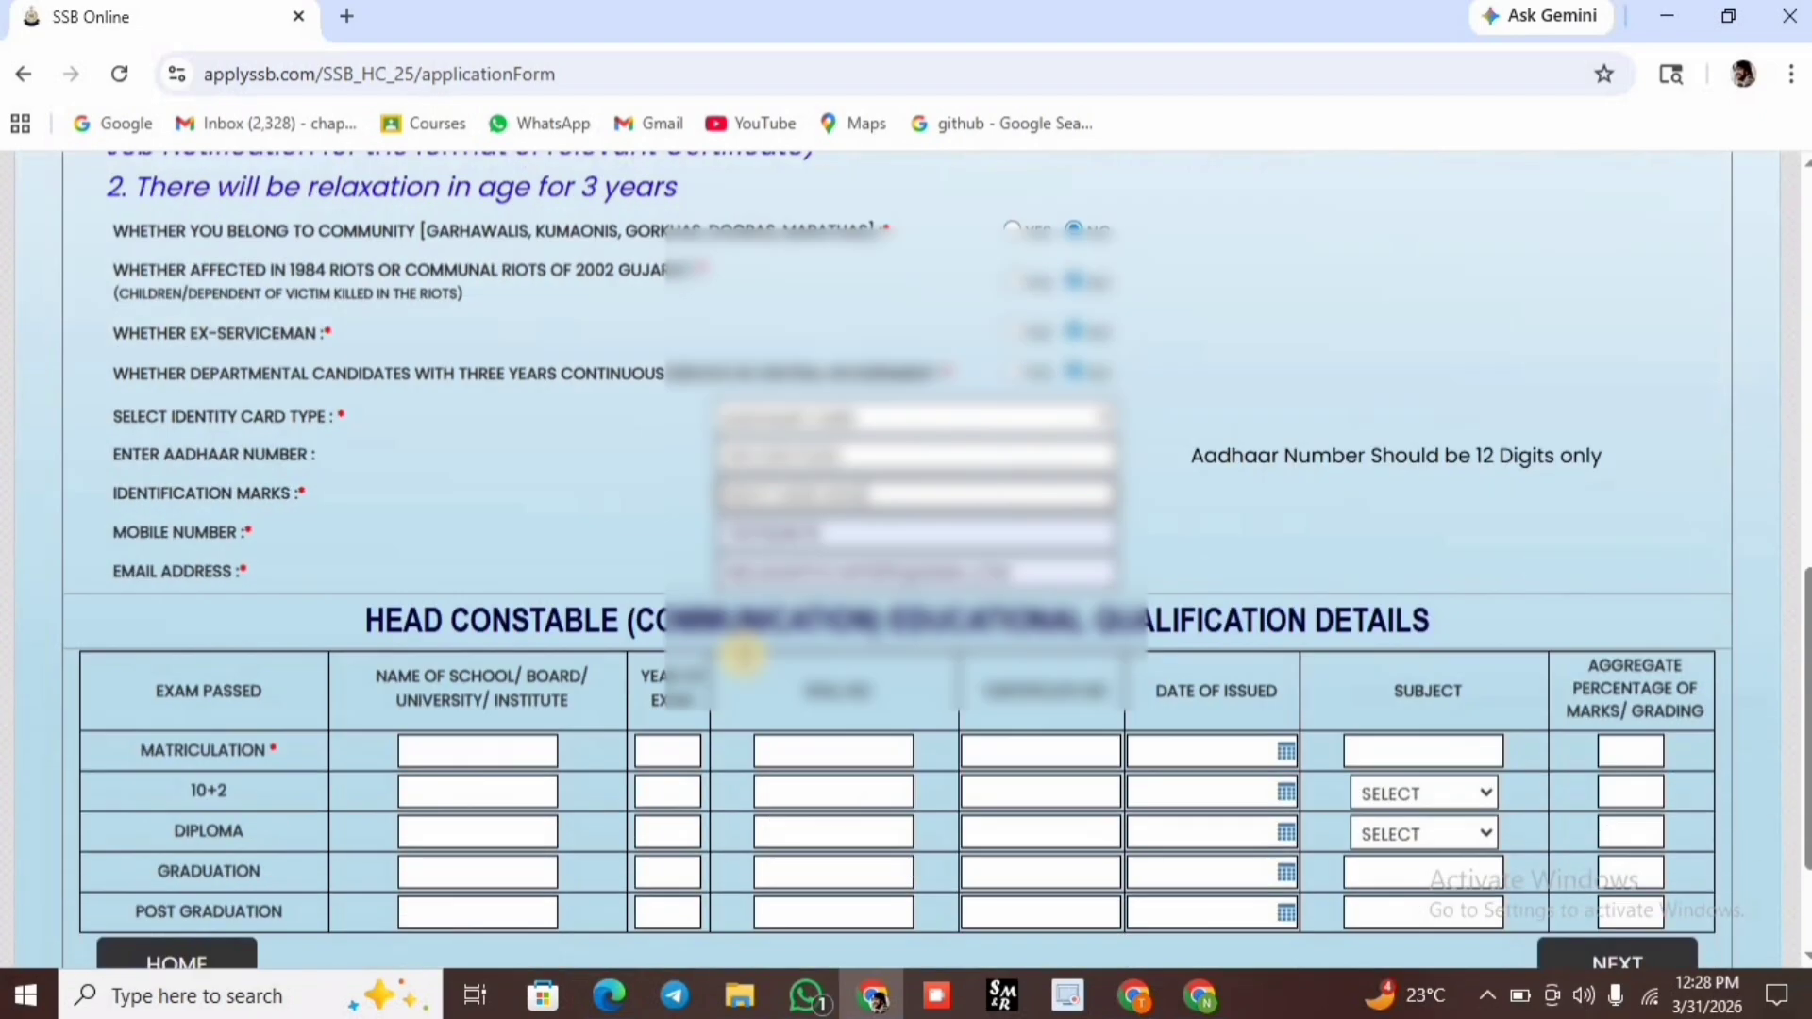
Enter STATE BOARD as the Matriculation board in the qualification table.
scroll(741, 655, down, 1)
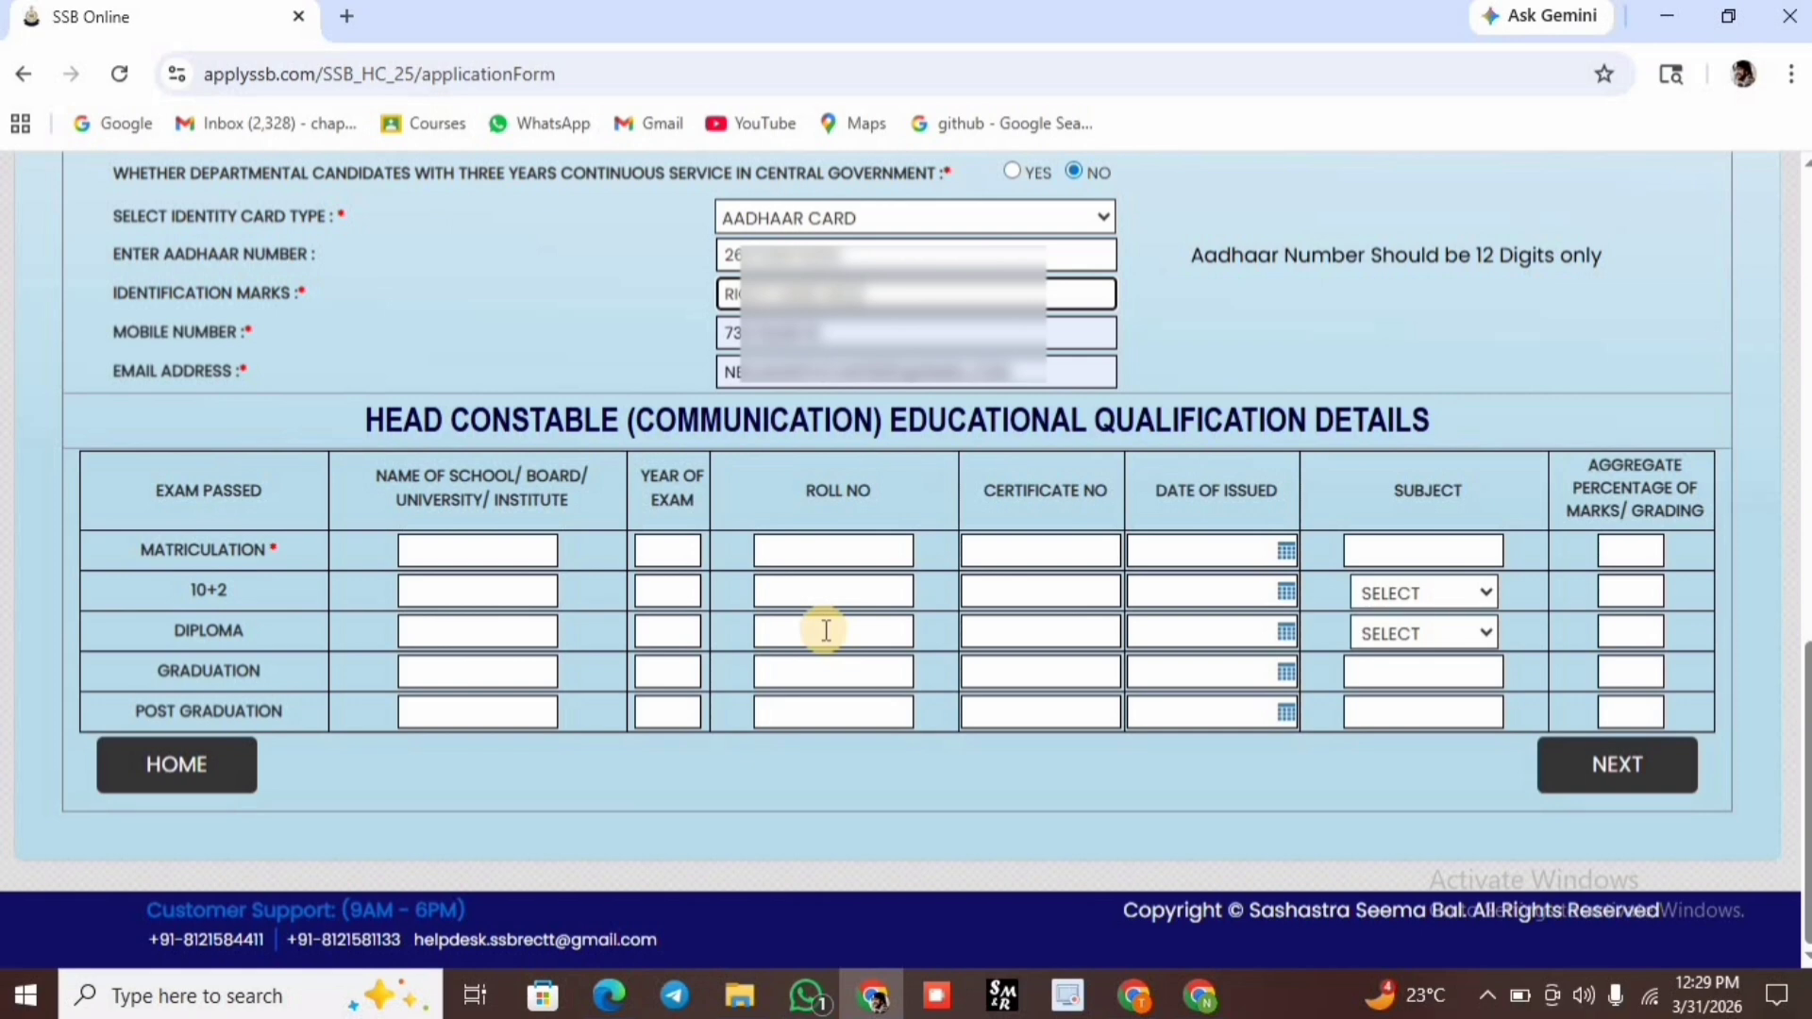
click(490, 540)
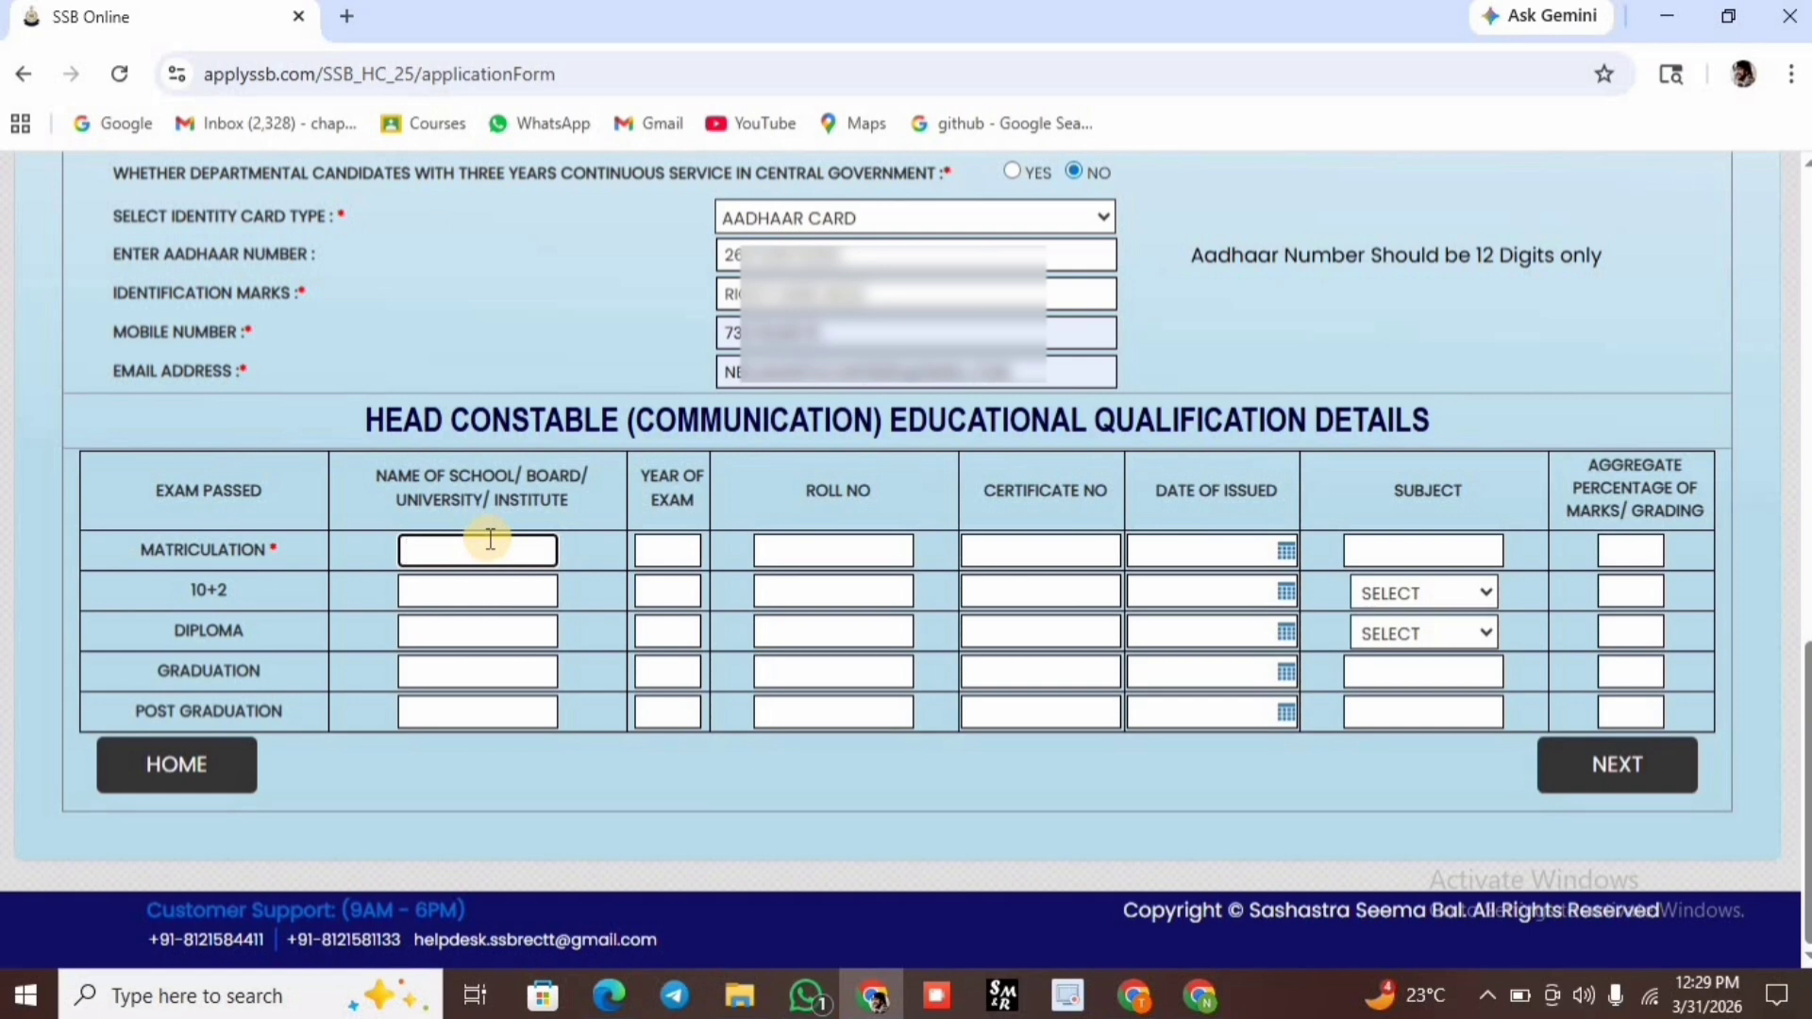
text(STATE BOARD)
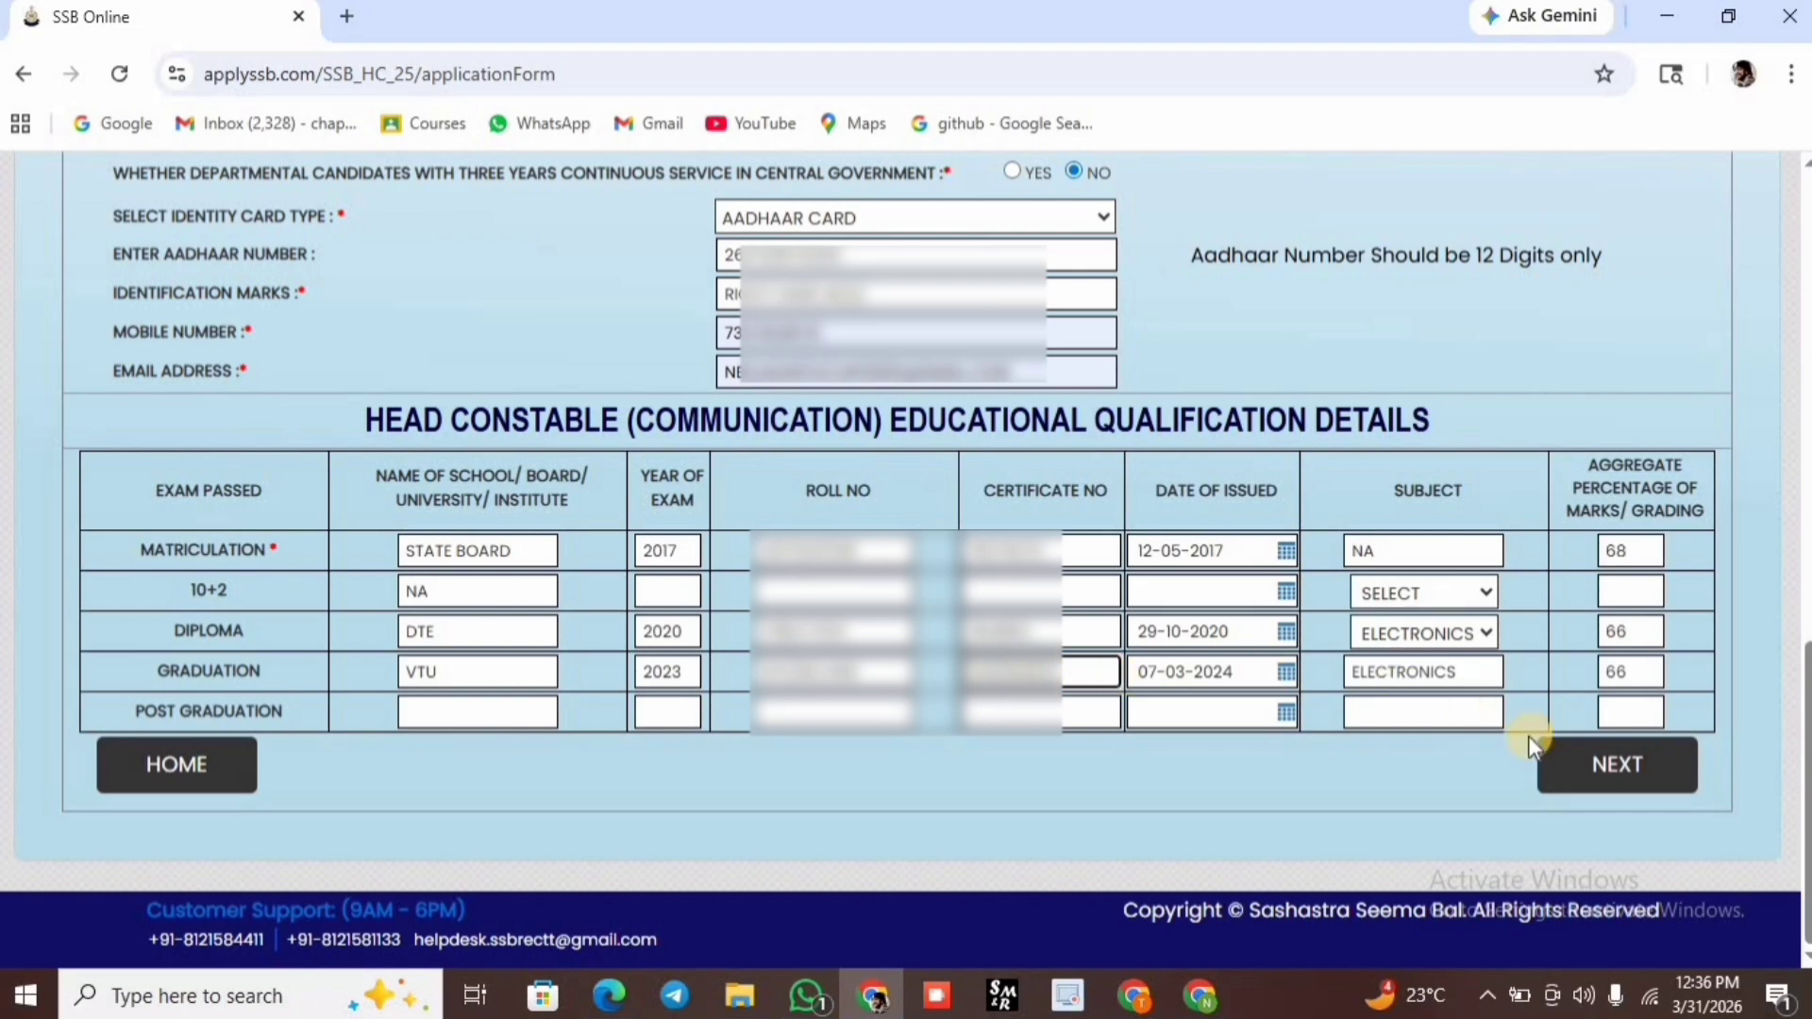
Continue to the next form page and scroll to the Address Details section.
click(1558, 777)
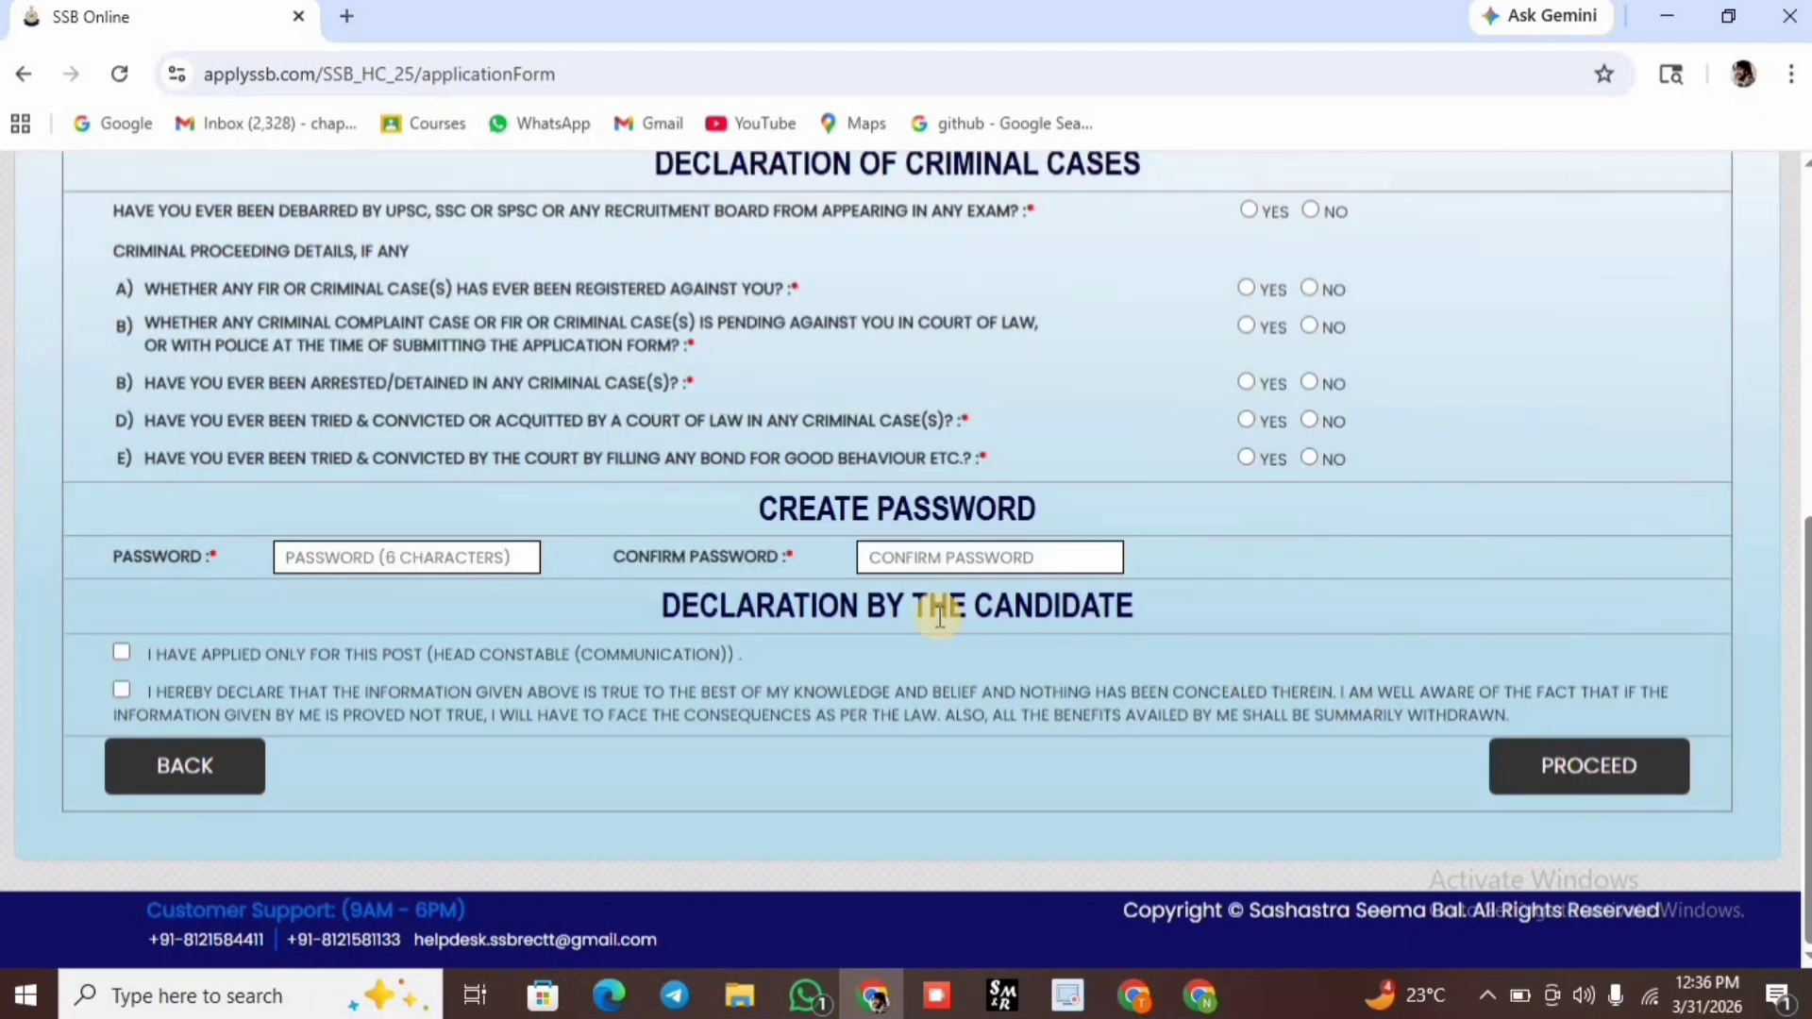
scroll(704, 679, up, 3)
scroll(704, 689, down, 2)
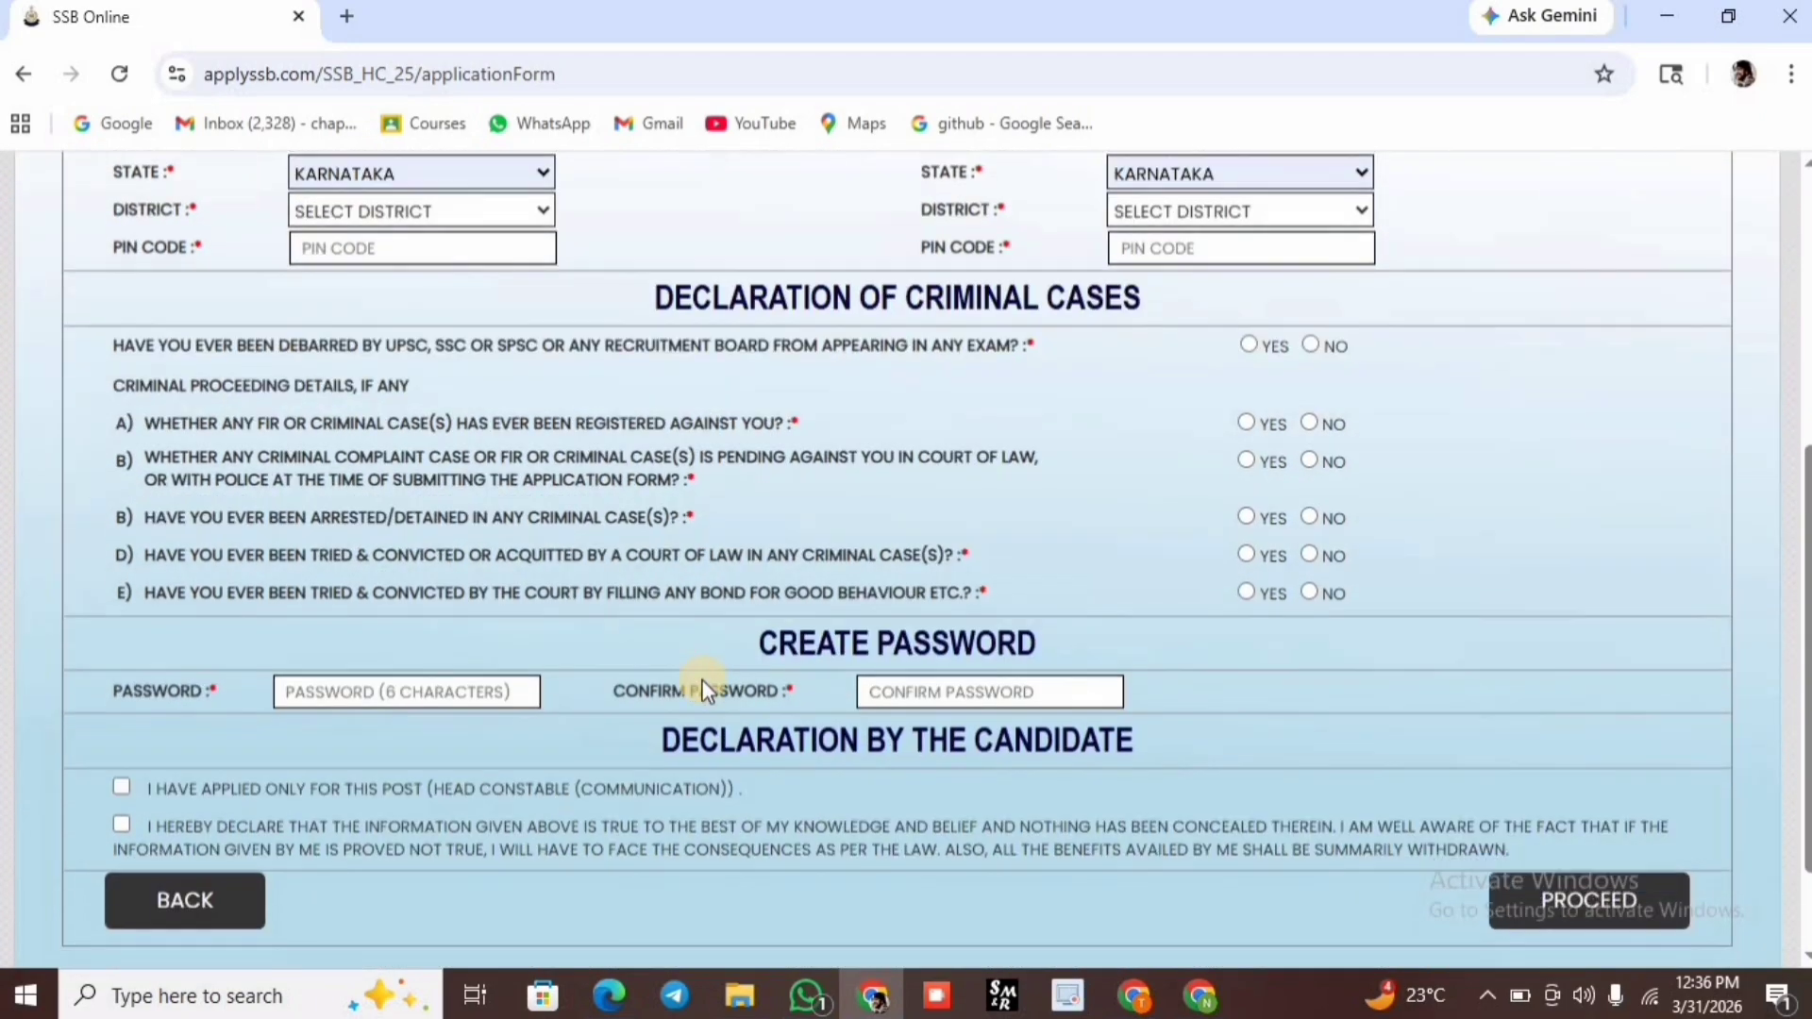
scroll(712, 672, down, 1)
scroll(712, 672, up, 4)
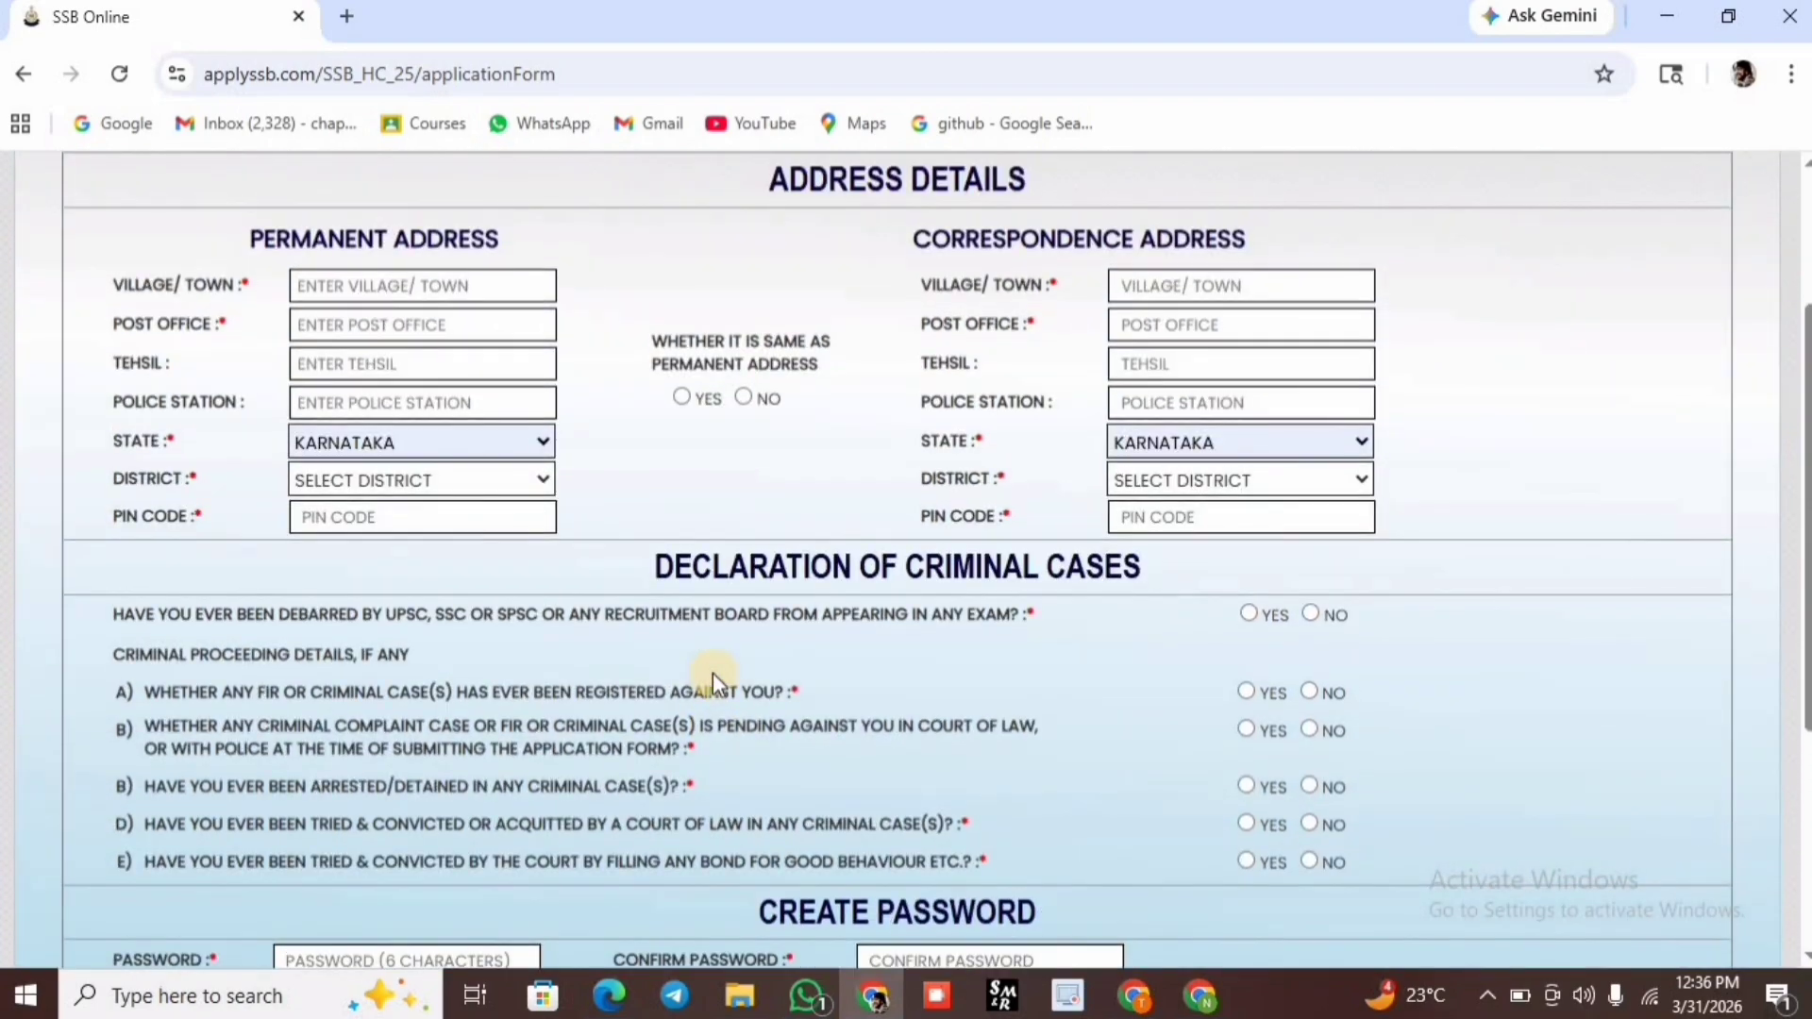
scroll(712, 672, up, 3)
scroll(711, 672, down, 4)
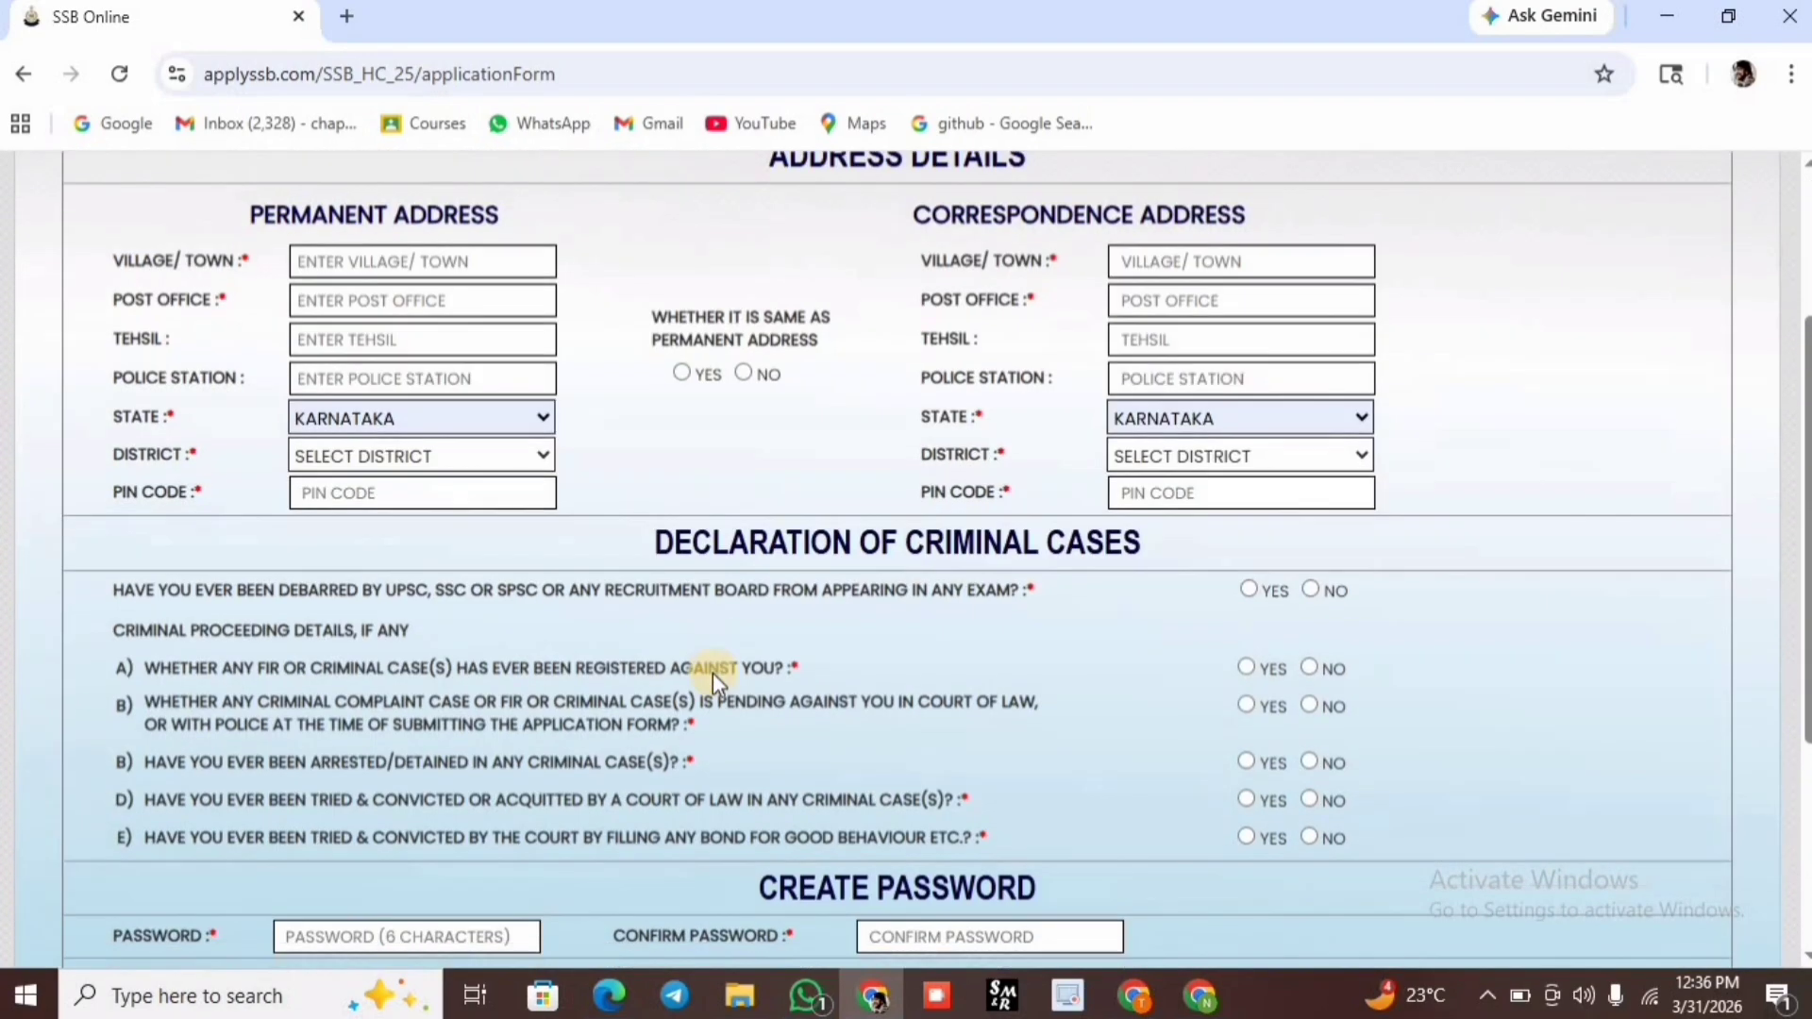
scroll(712, 672, up, 2)
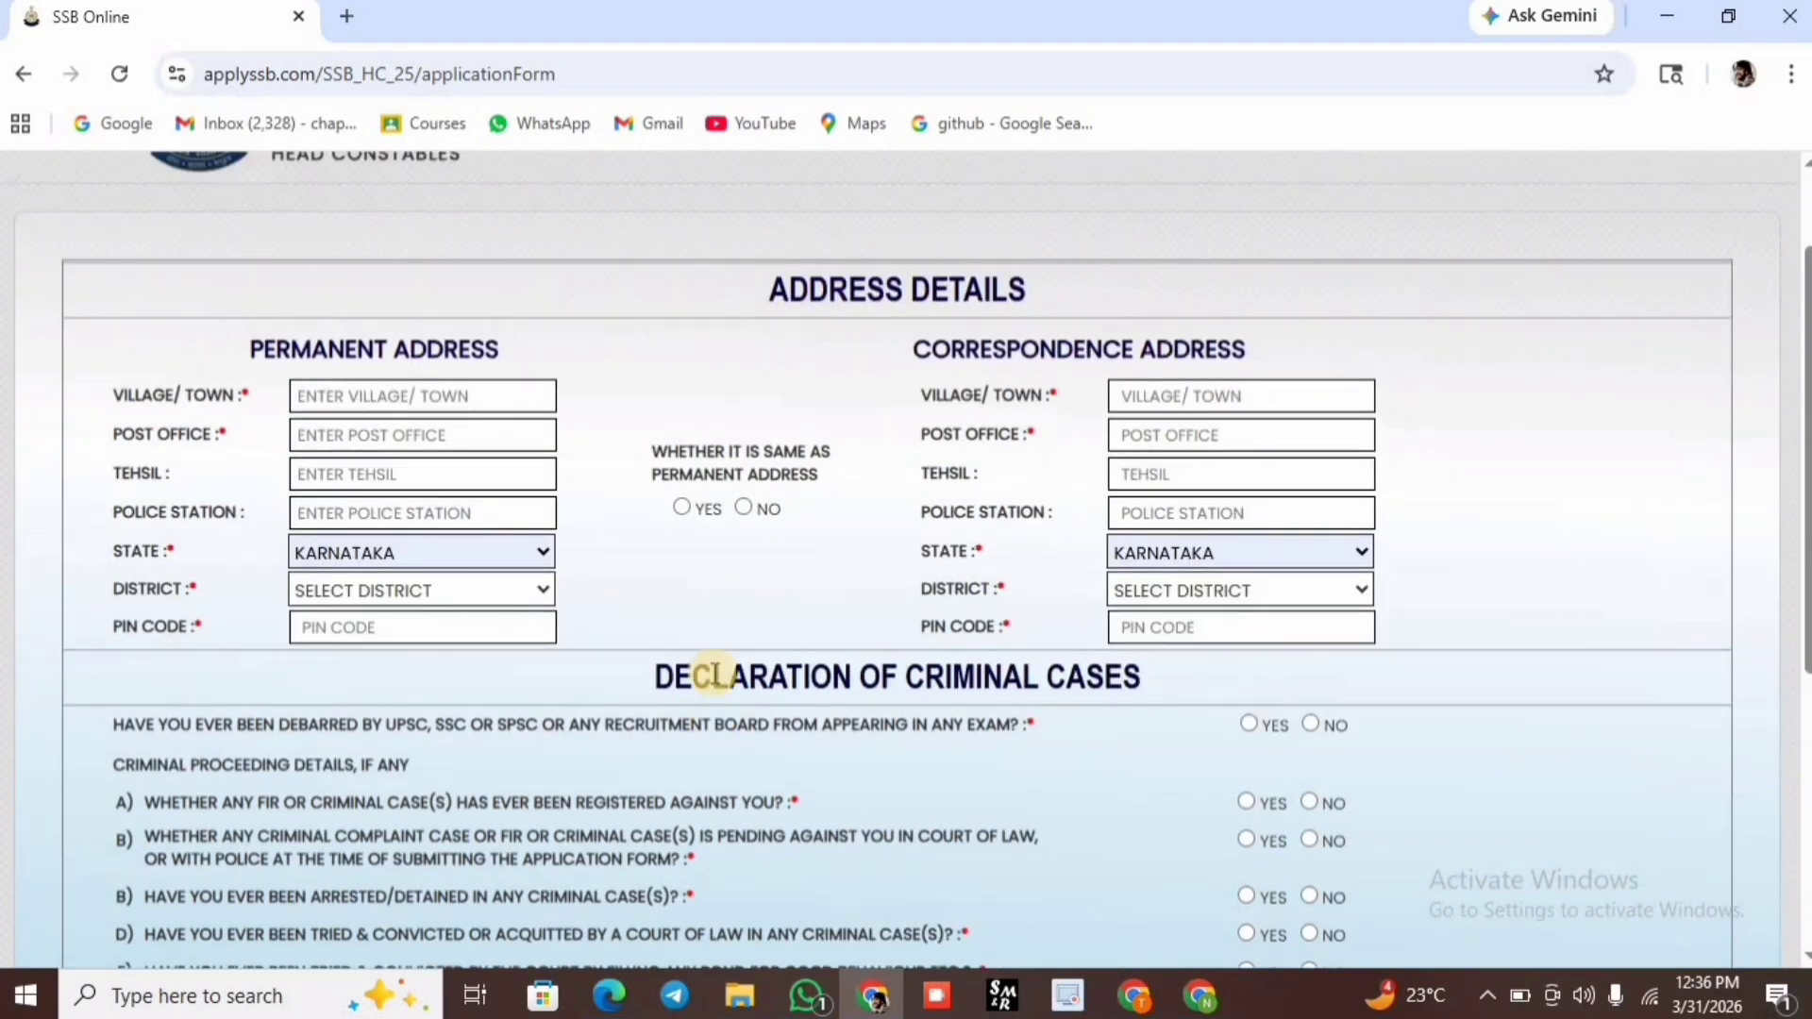
Fill in the permanent address's village, PIN, post office, police station and district.
click(415, 404)
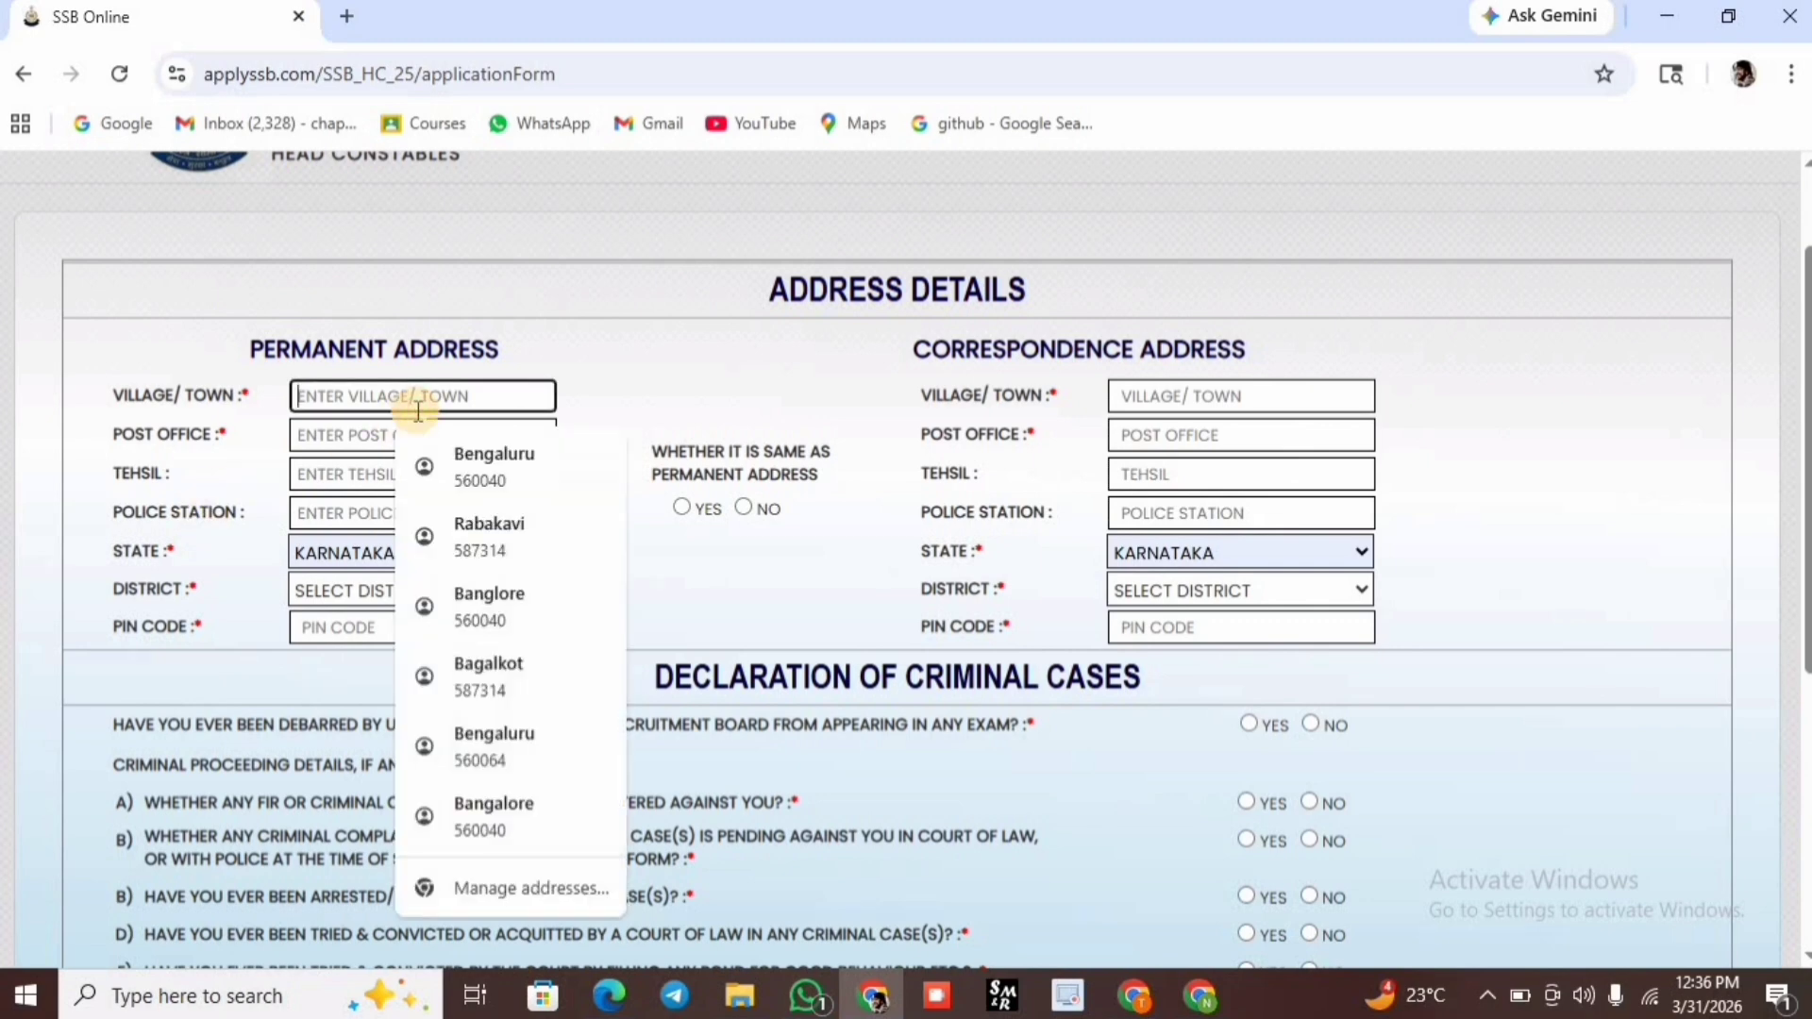
click(445, 544)
click(357, 437)
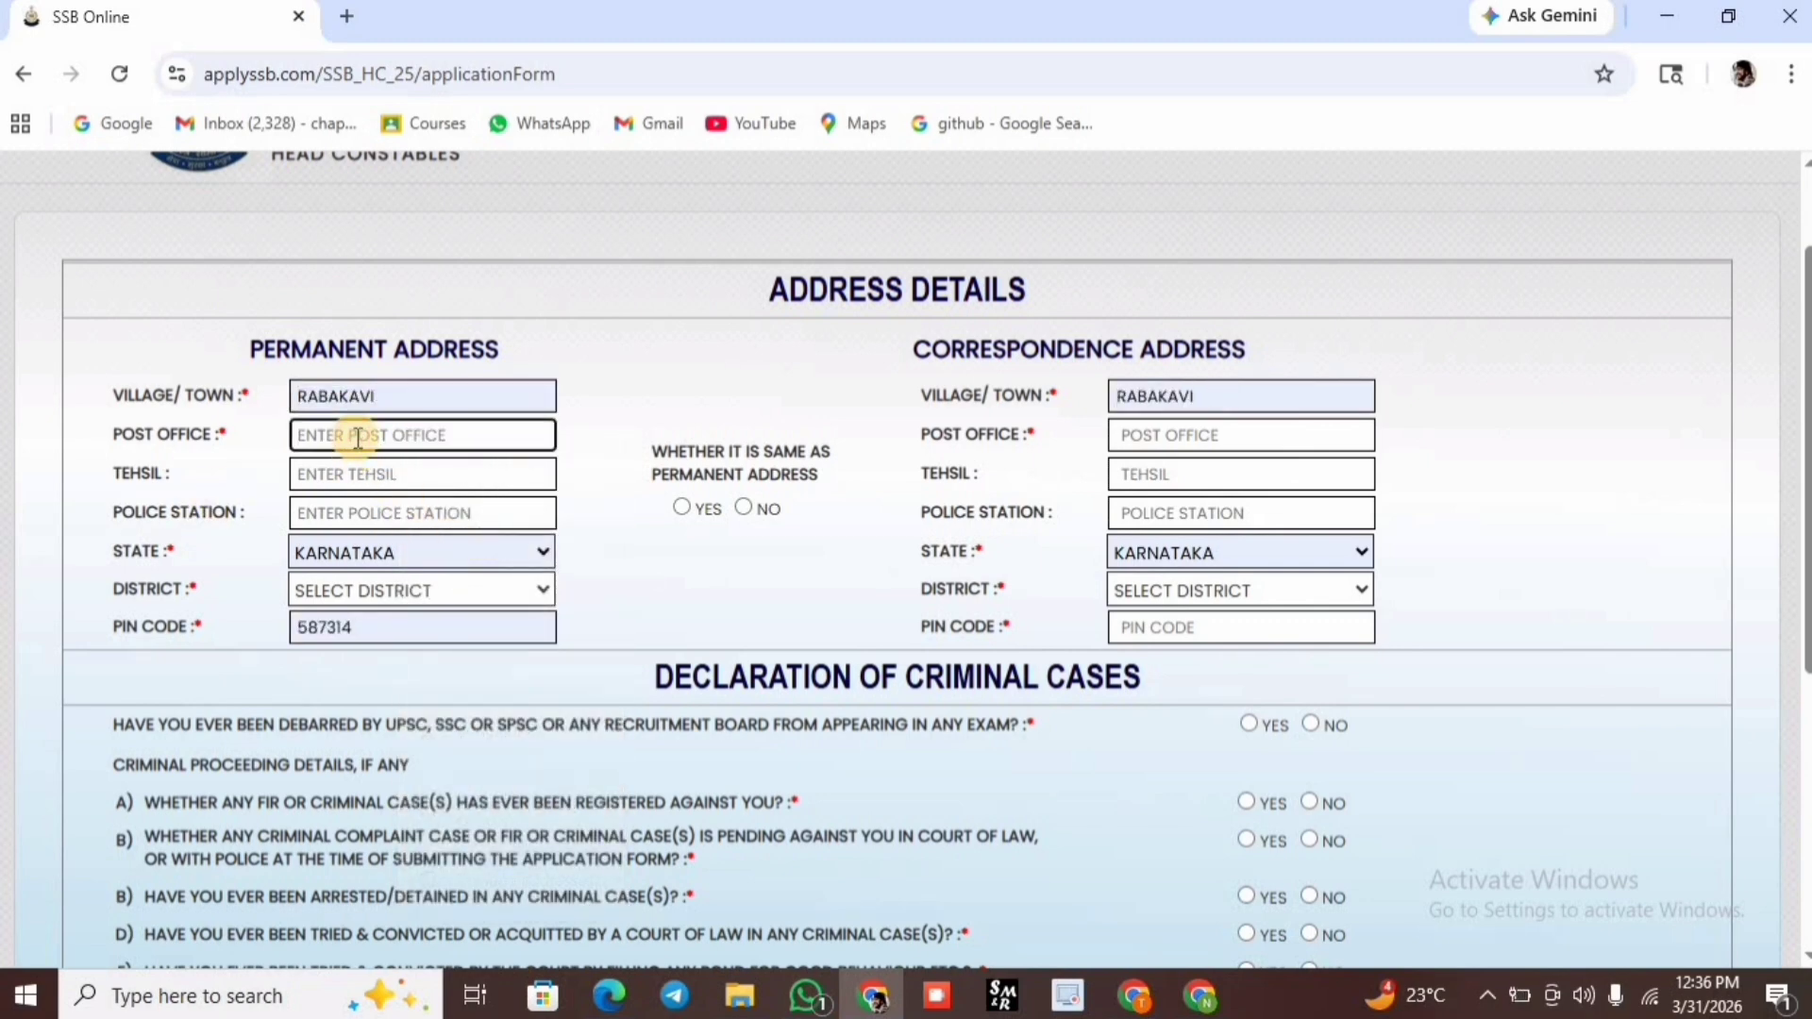
text(RABAKAVI)
click(364, 467)
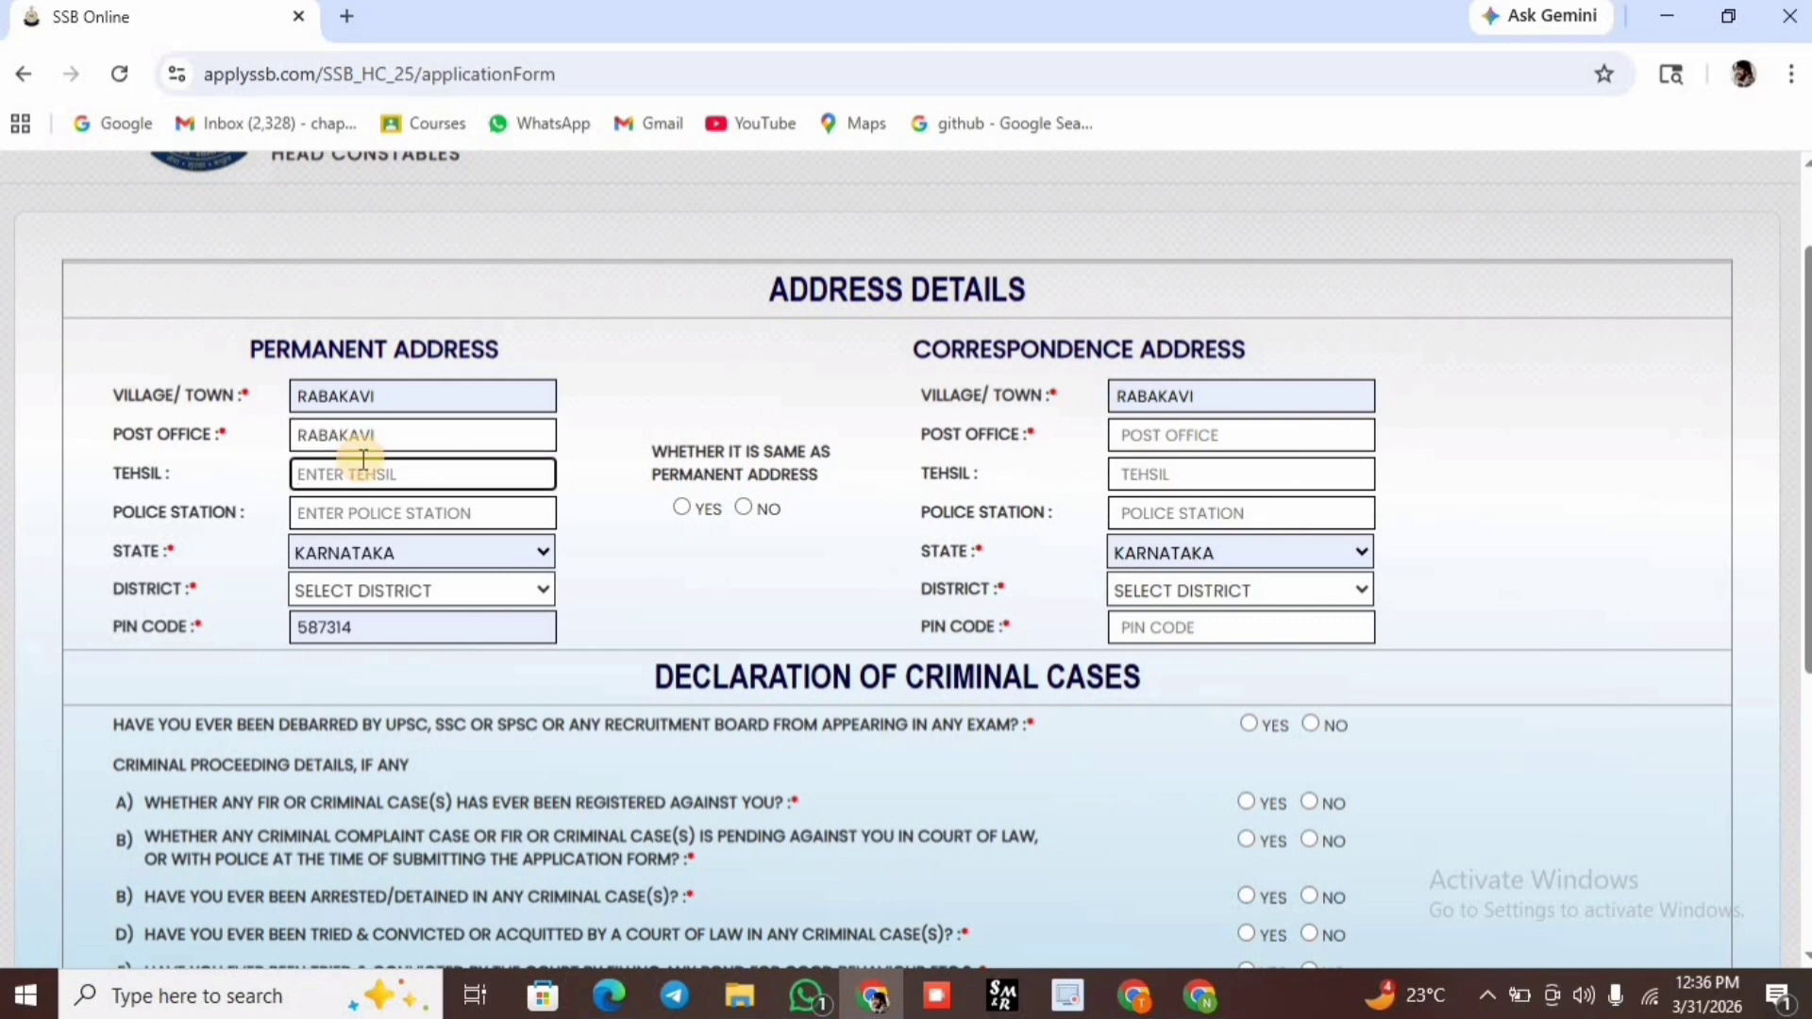
text(TE)
key(BackSpace)
key(BackSpace)
click(415, 519)
text(R)
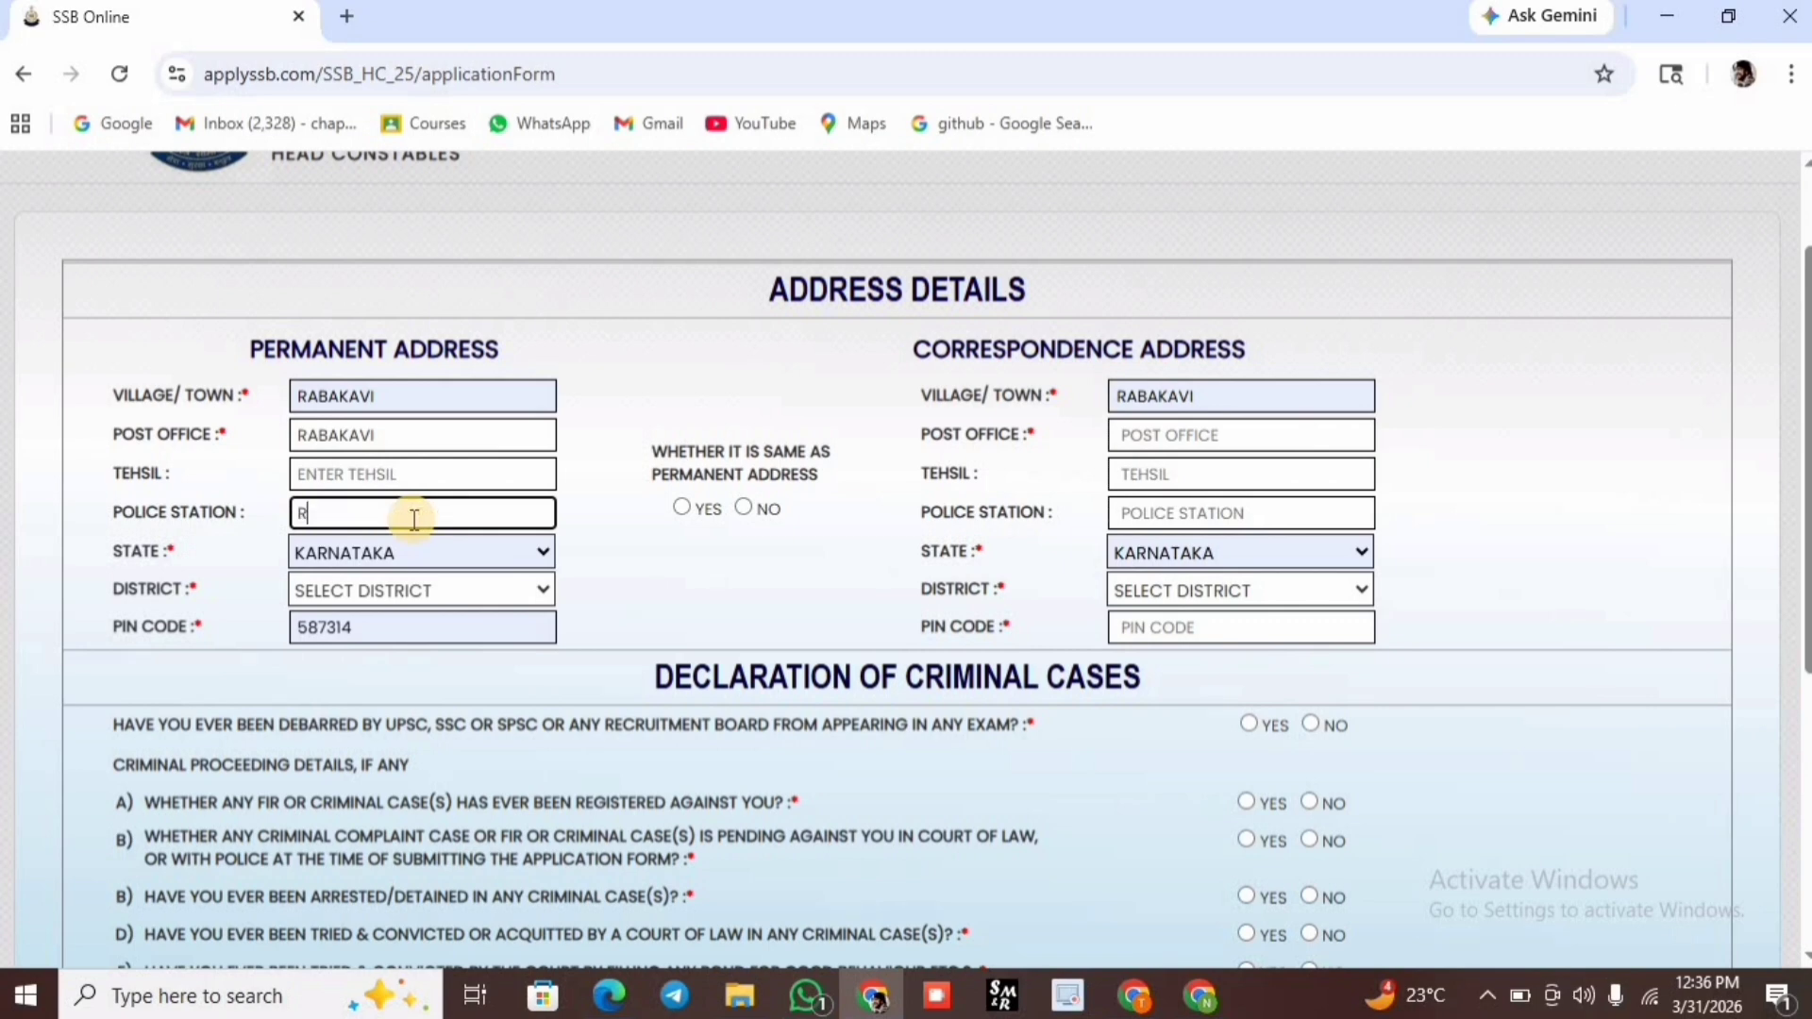
text(ABAKAVI)
click(392, 585)
scroll(338, 19, up, 1)
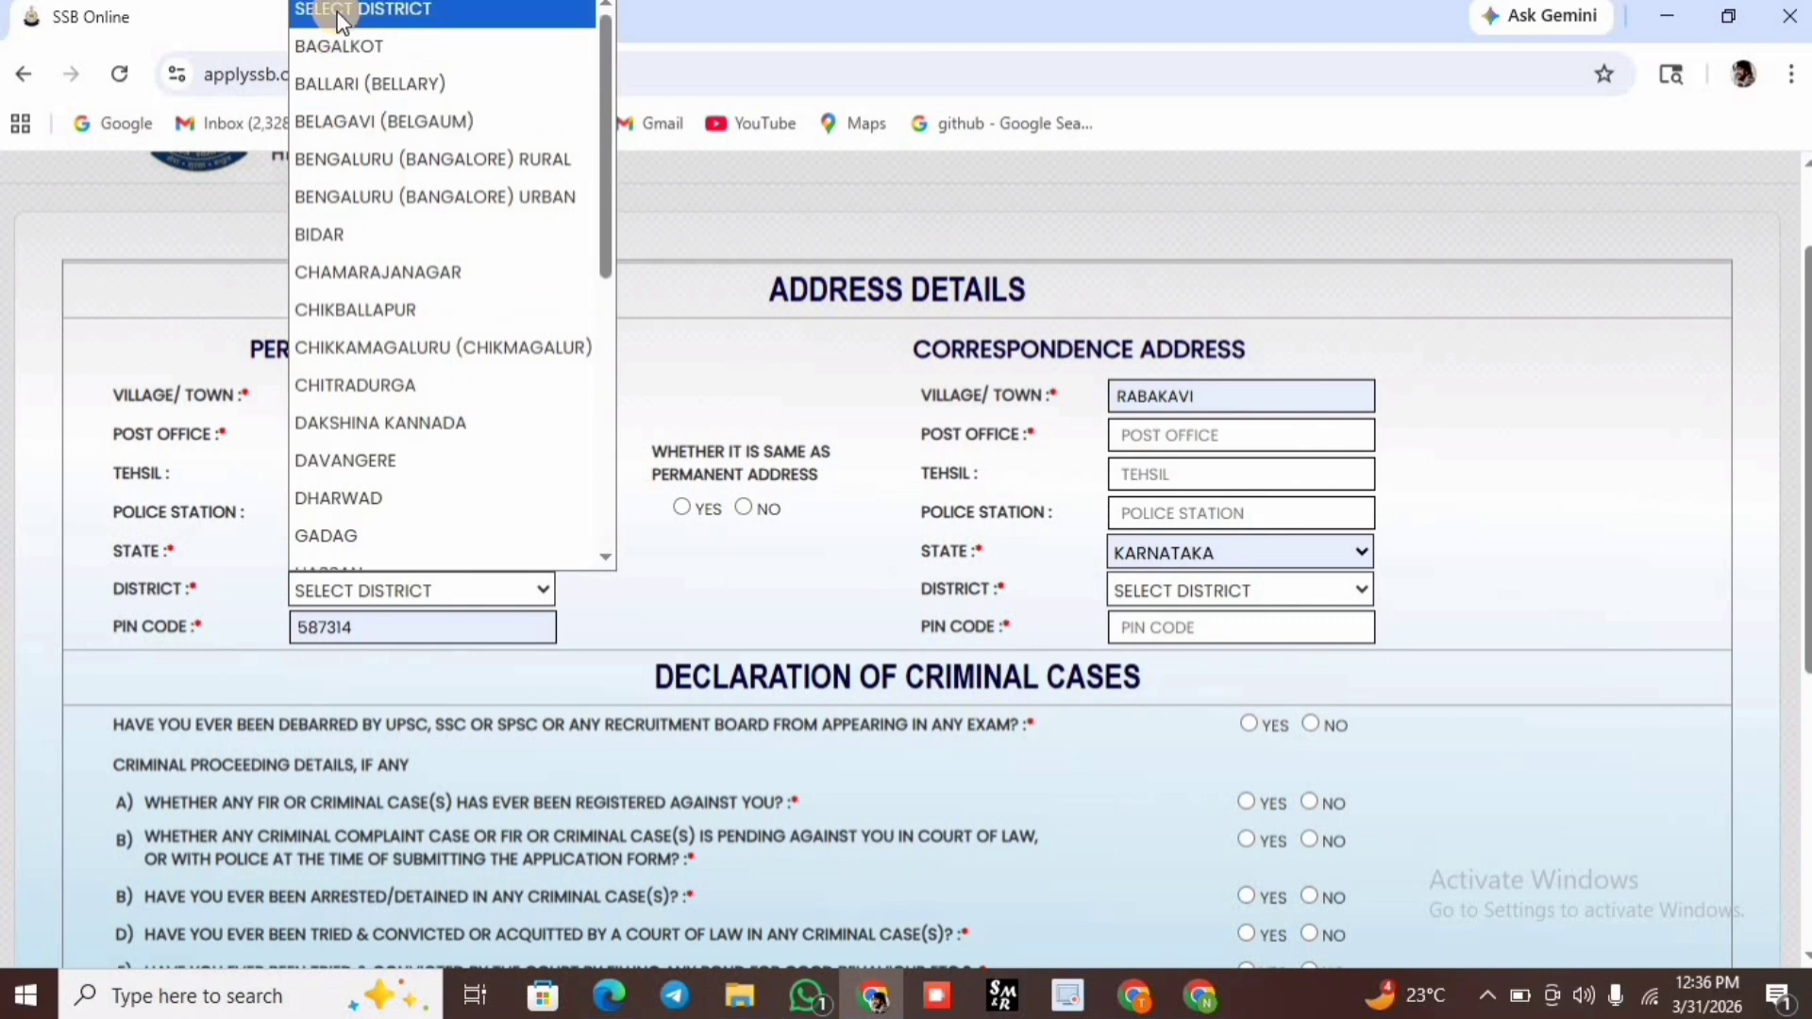
click(337, 43)
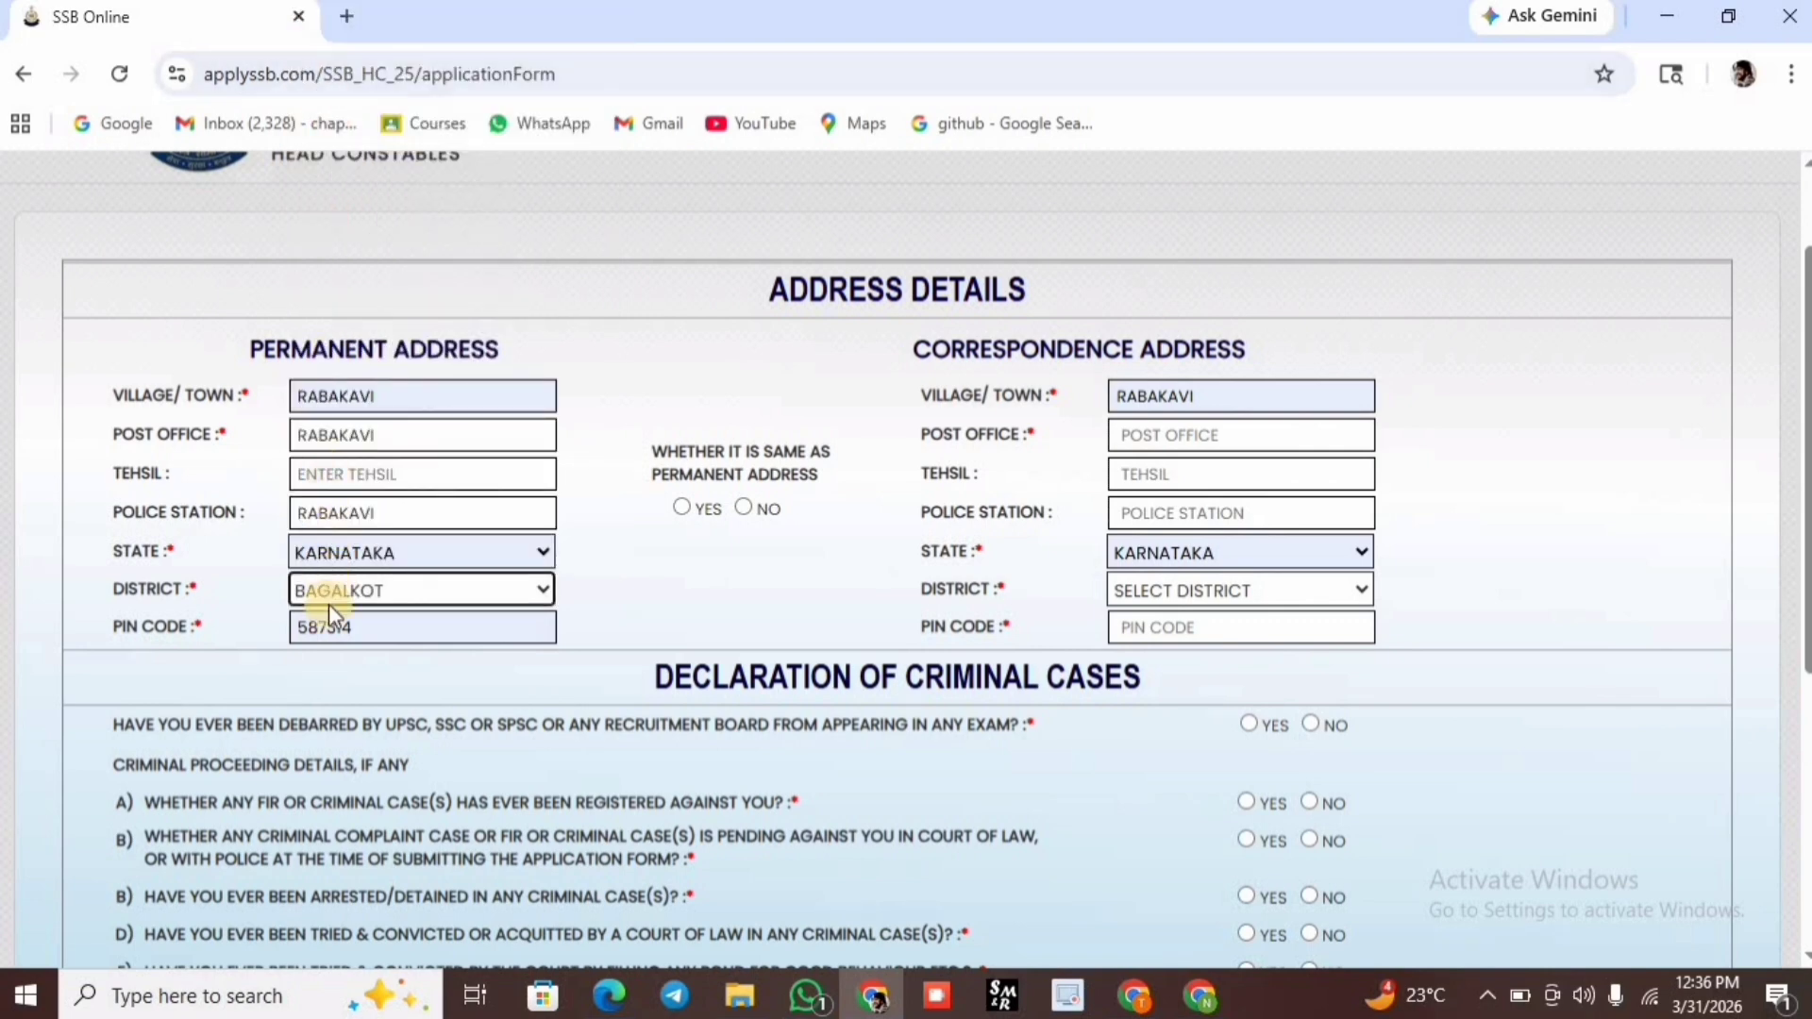
Make the correspondence address same as permanent and answer NO to all criminal-case questions.
click(694, 519)
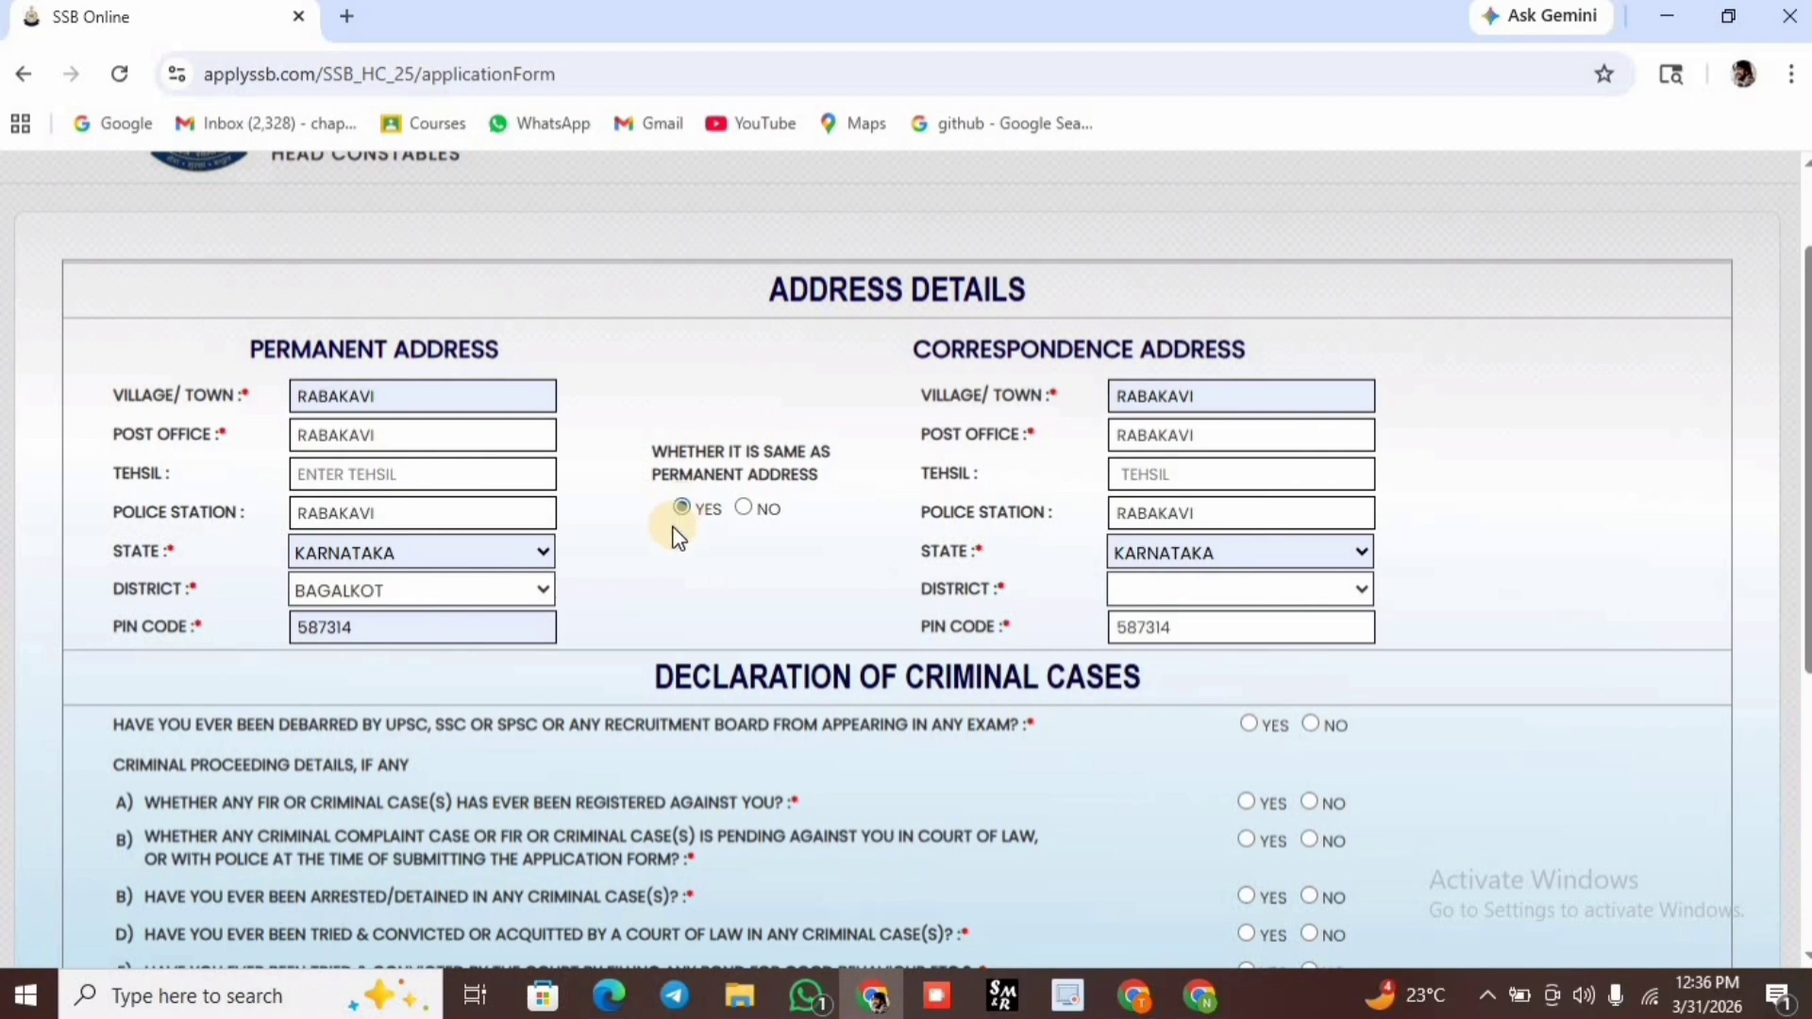
scroll(673, 529, down, 1)
scroll(674, 536, down, 3)
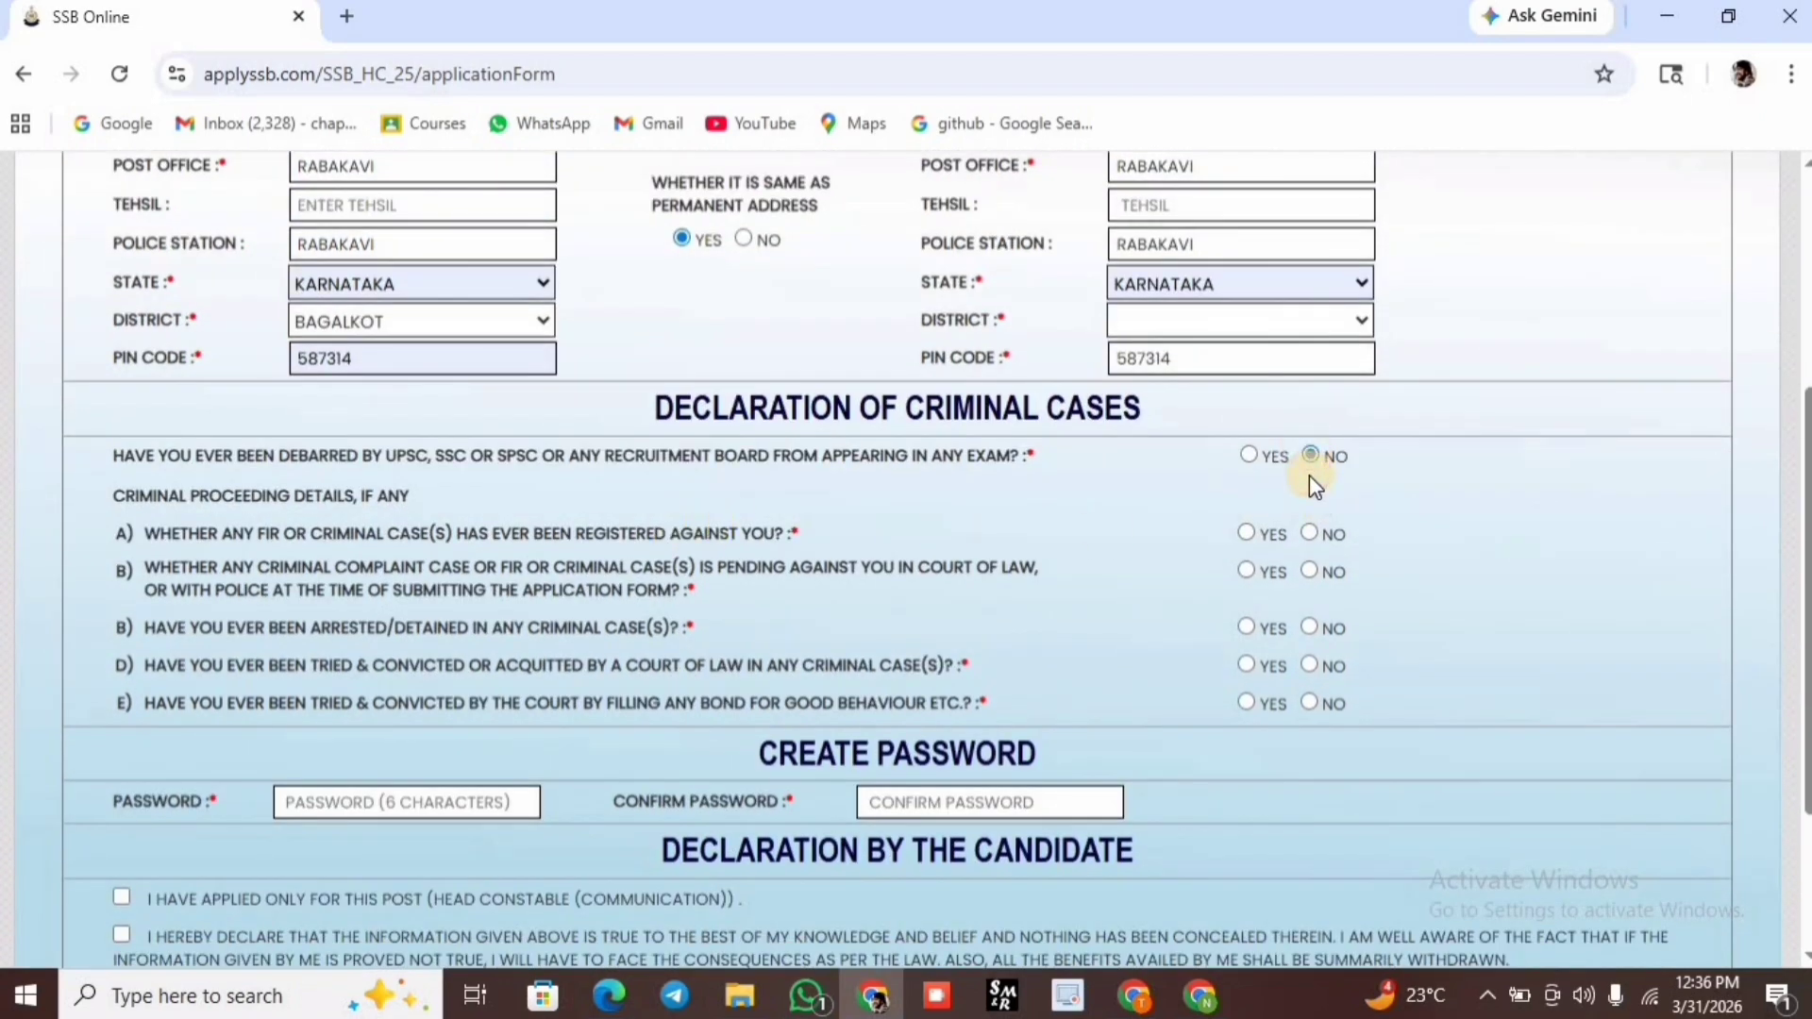
click(1311, 534)
click(1309, 702)
scroll(692, 559, down, 3)
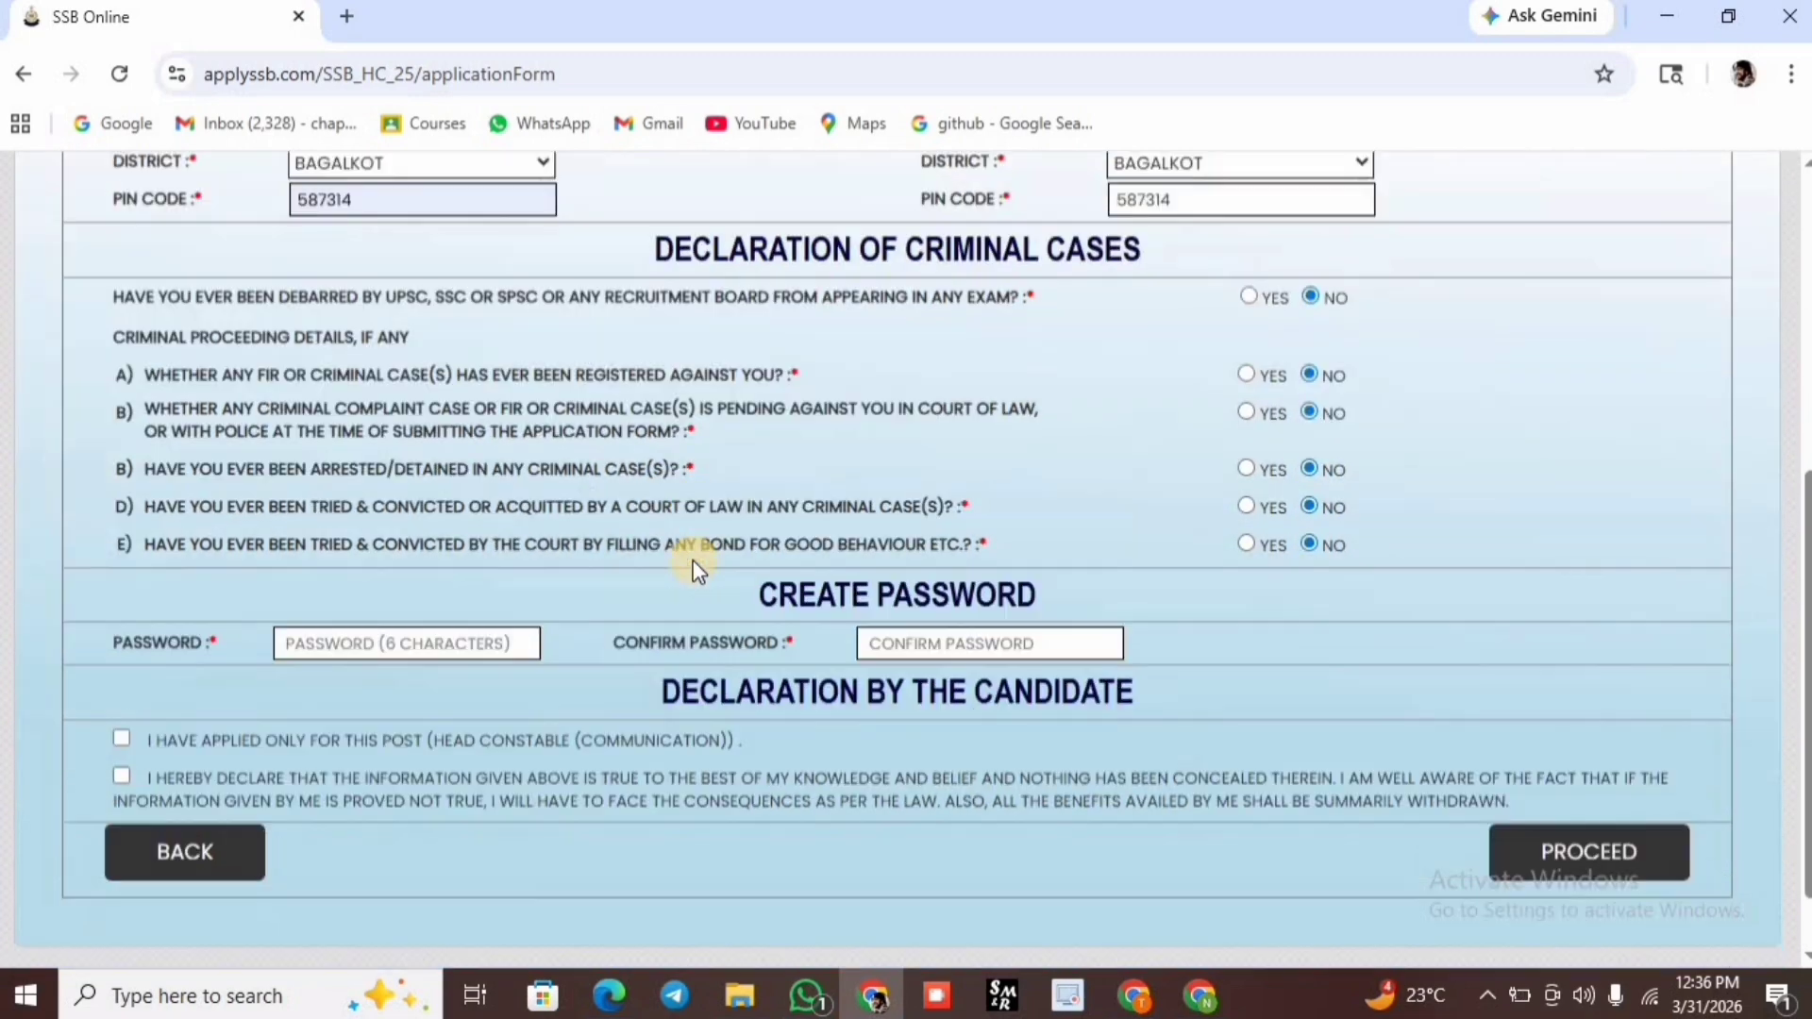
Create and confirm the account password, tick the declarations and proceed to the preview.
click(404, 557)
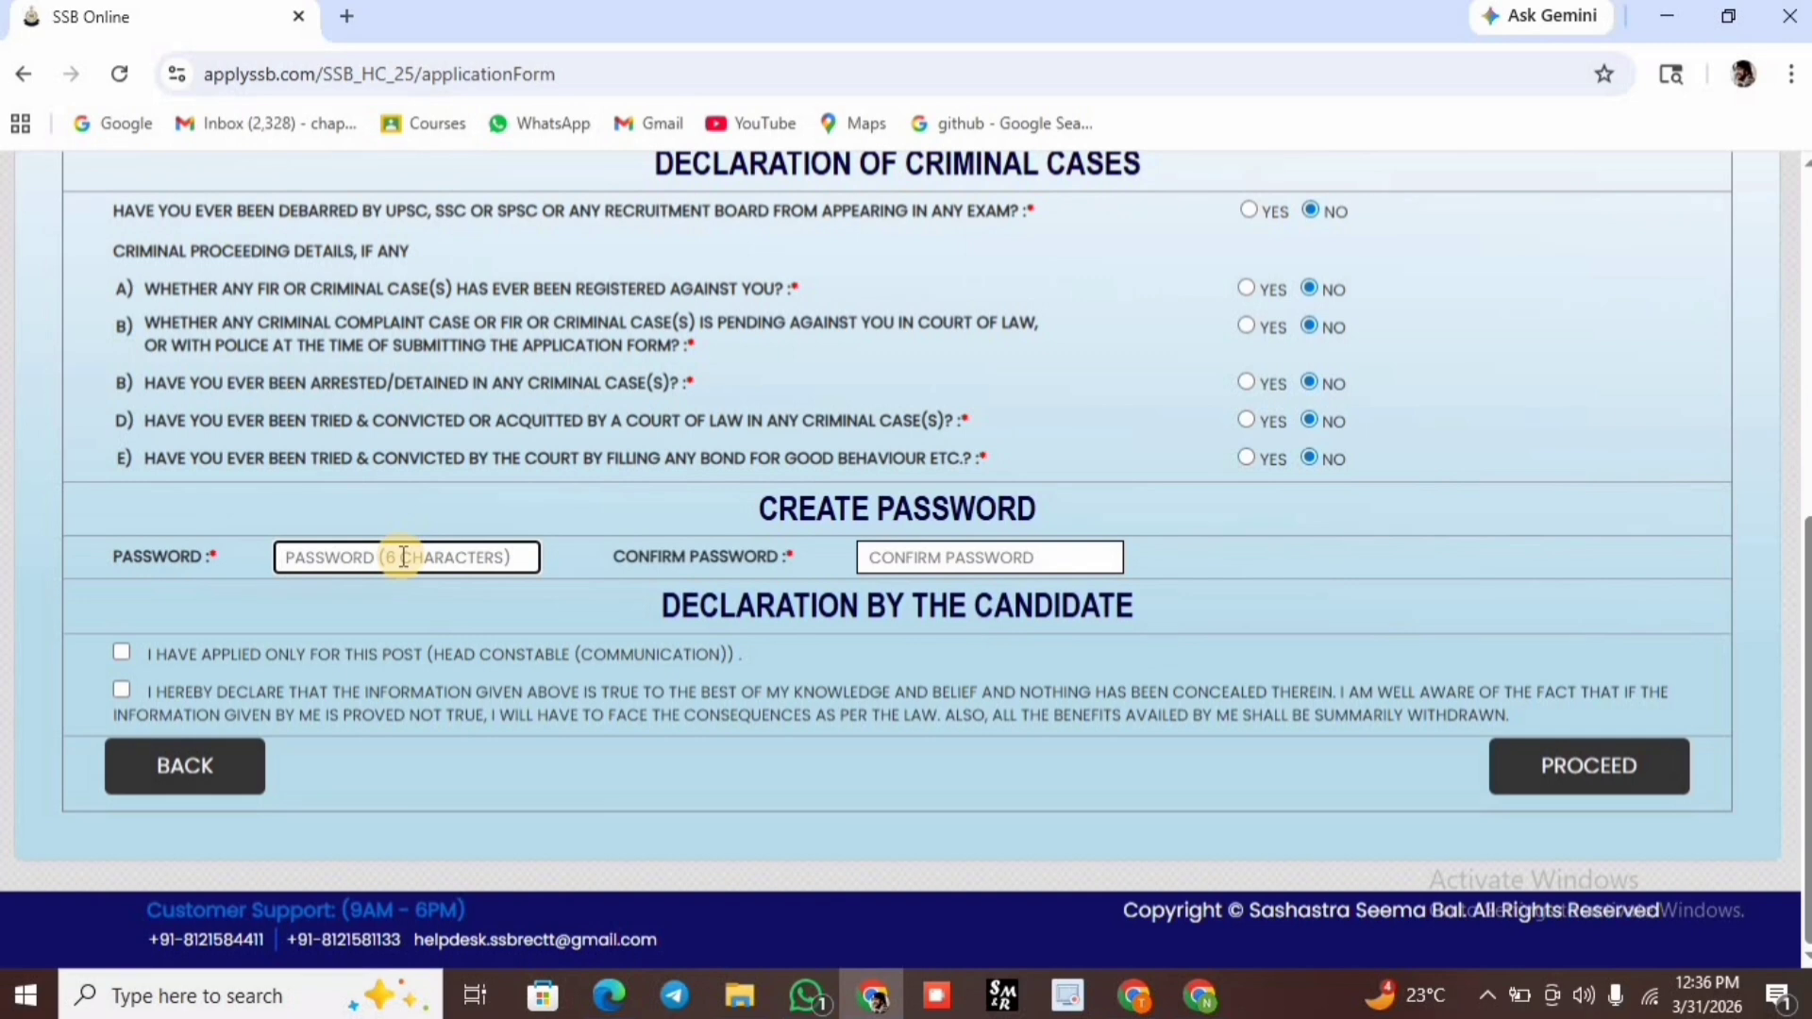
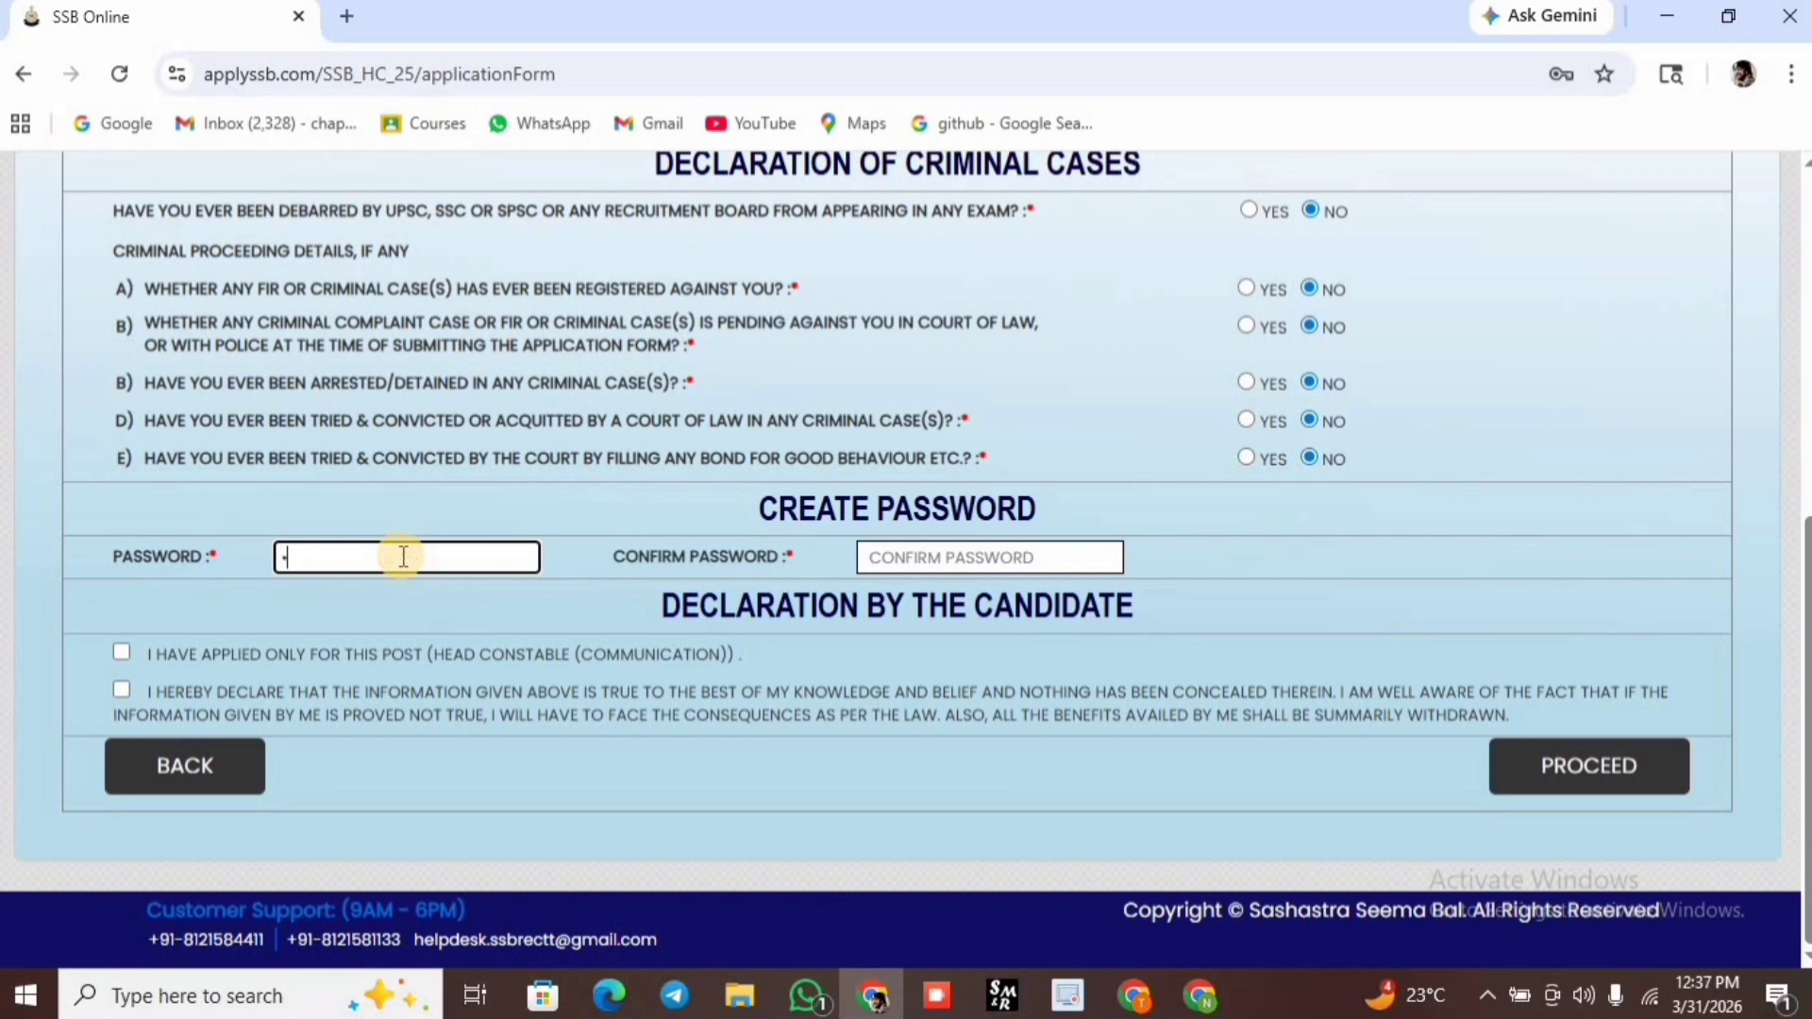
click(882, 556)
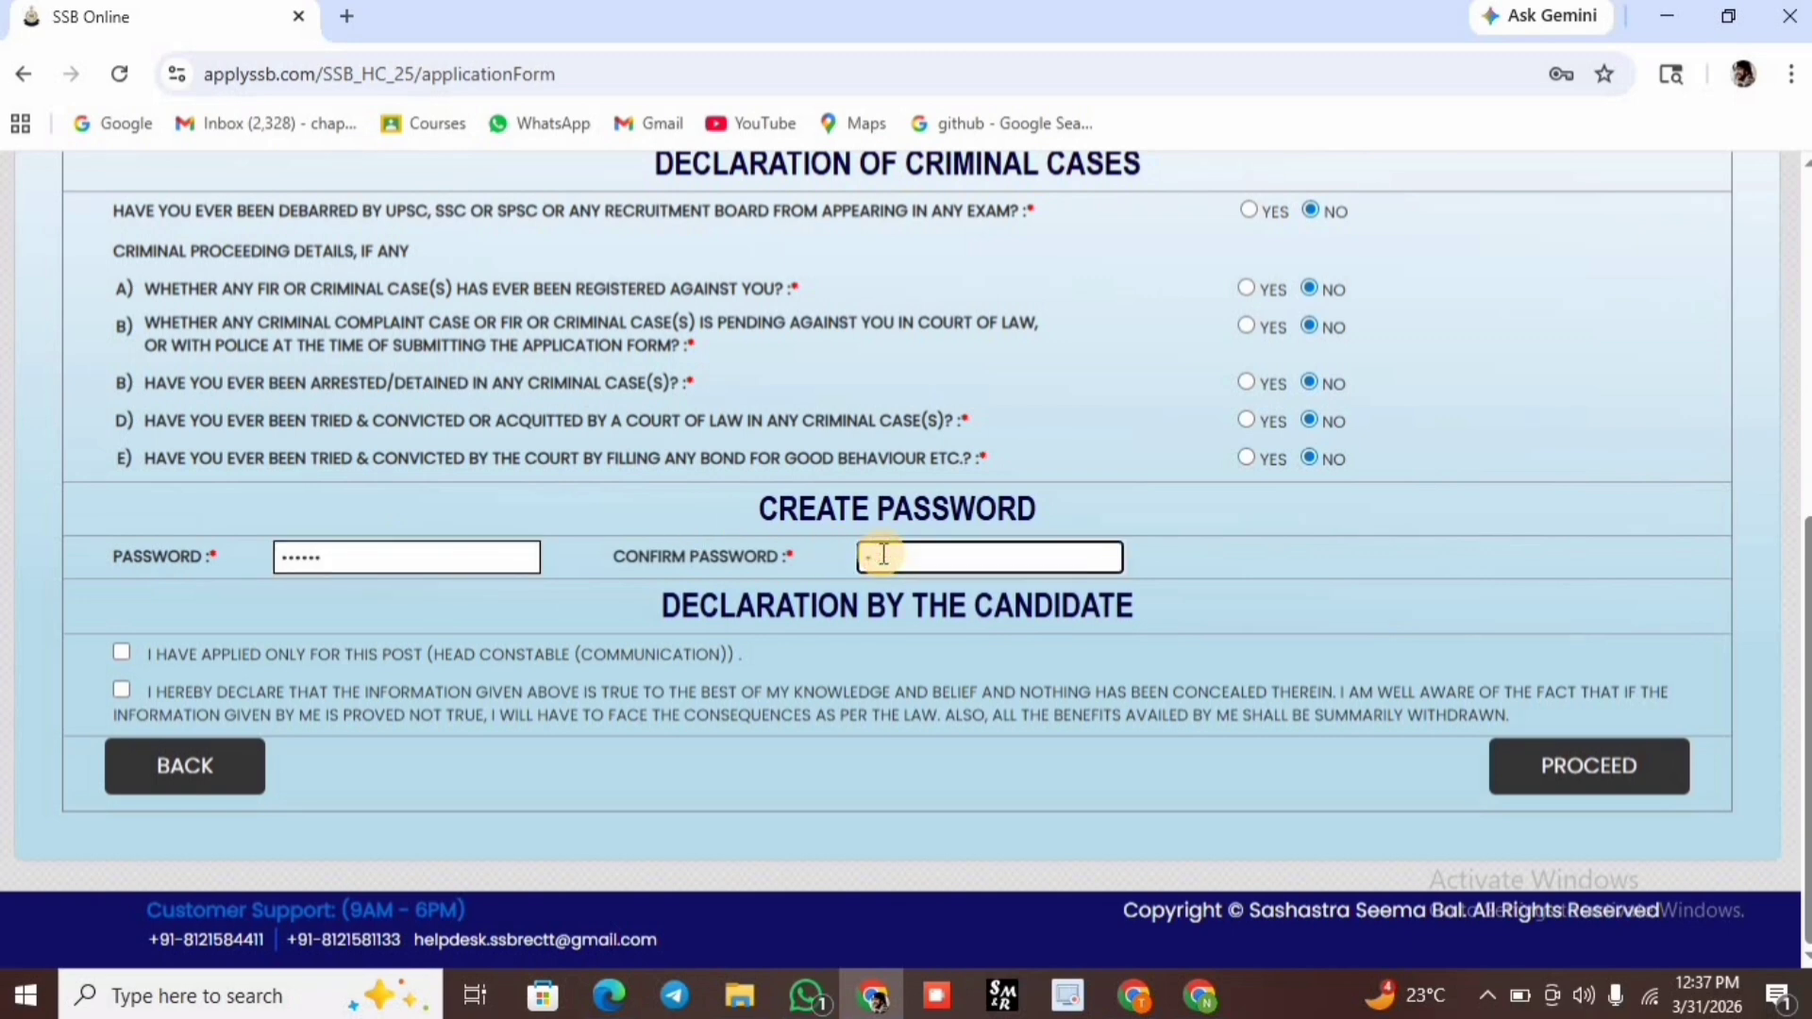
click(121, 652)
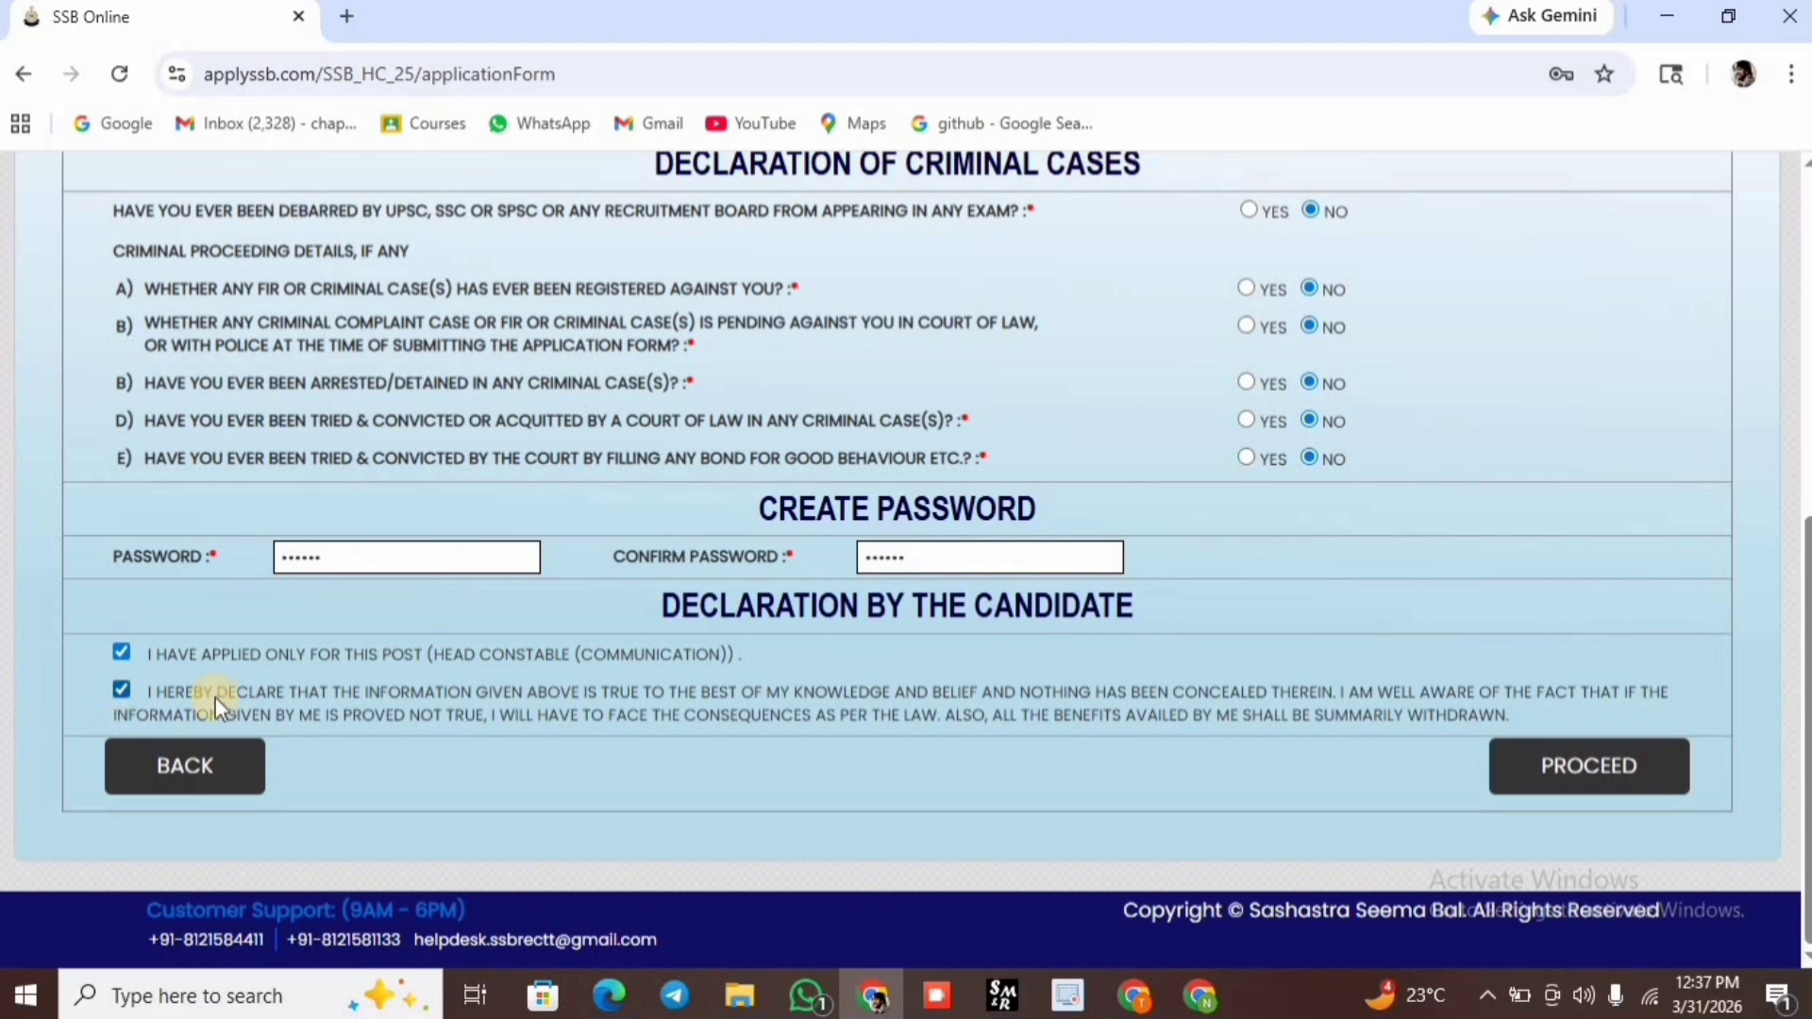
click(1533, 750)
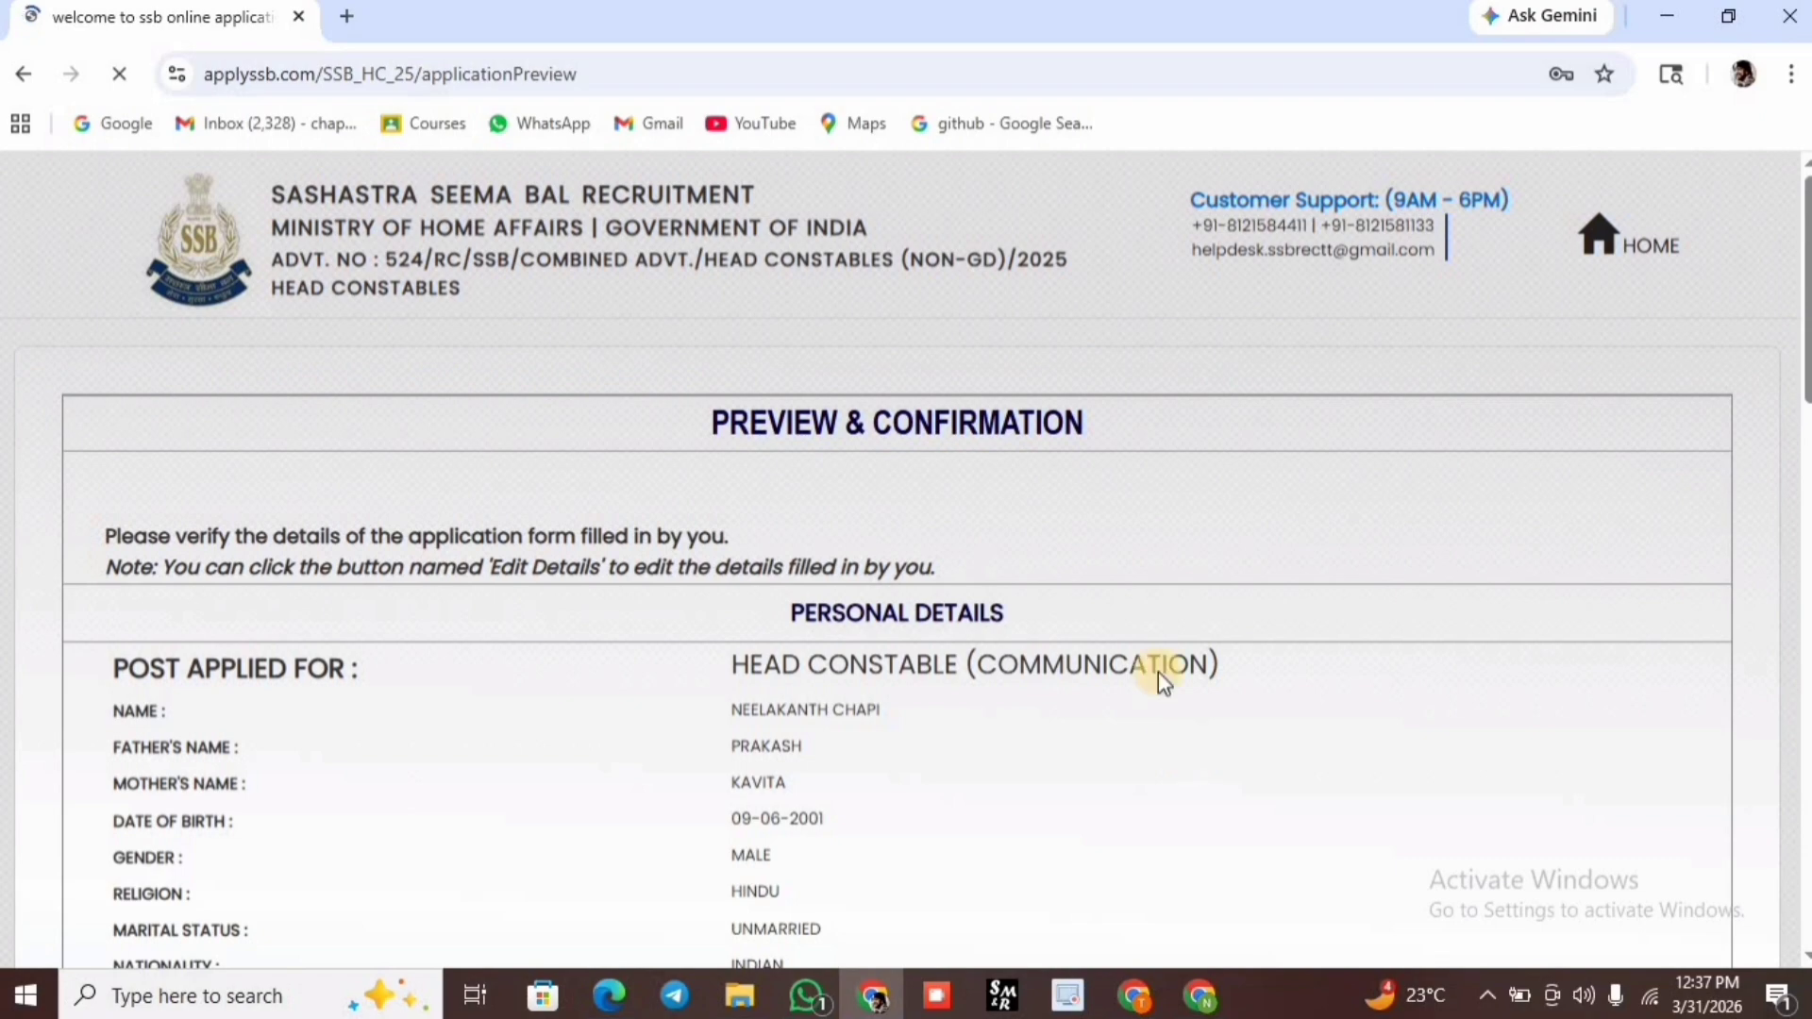
Save the password in Chrome, scroll through the preview and tick both declarations.
scroll(1004, 550, down, 2)
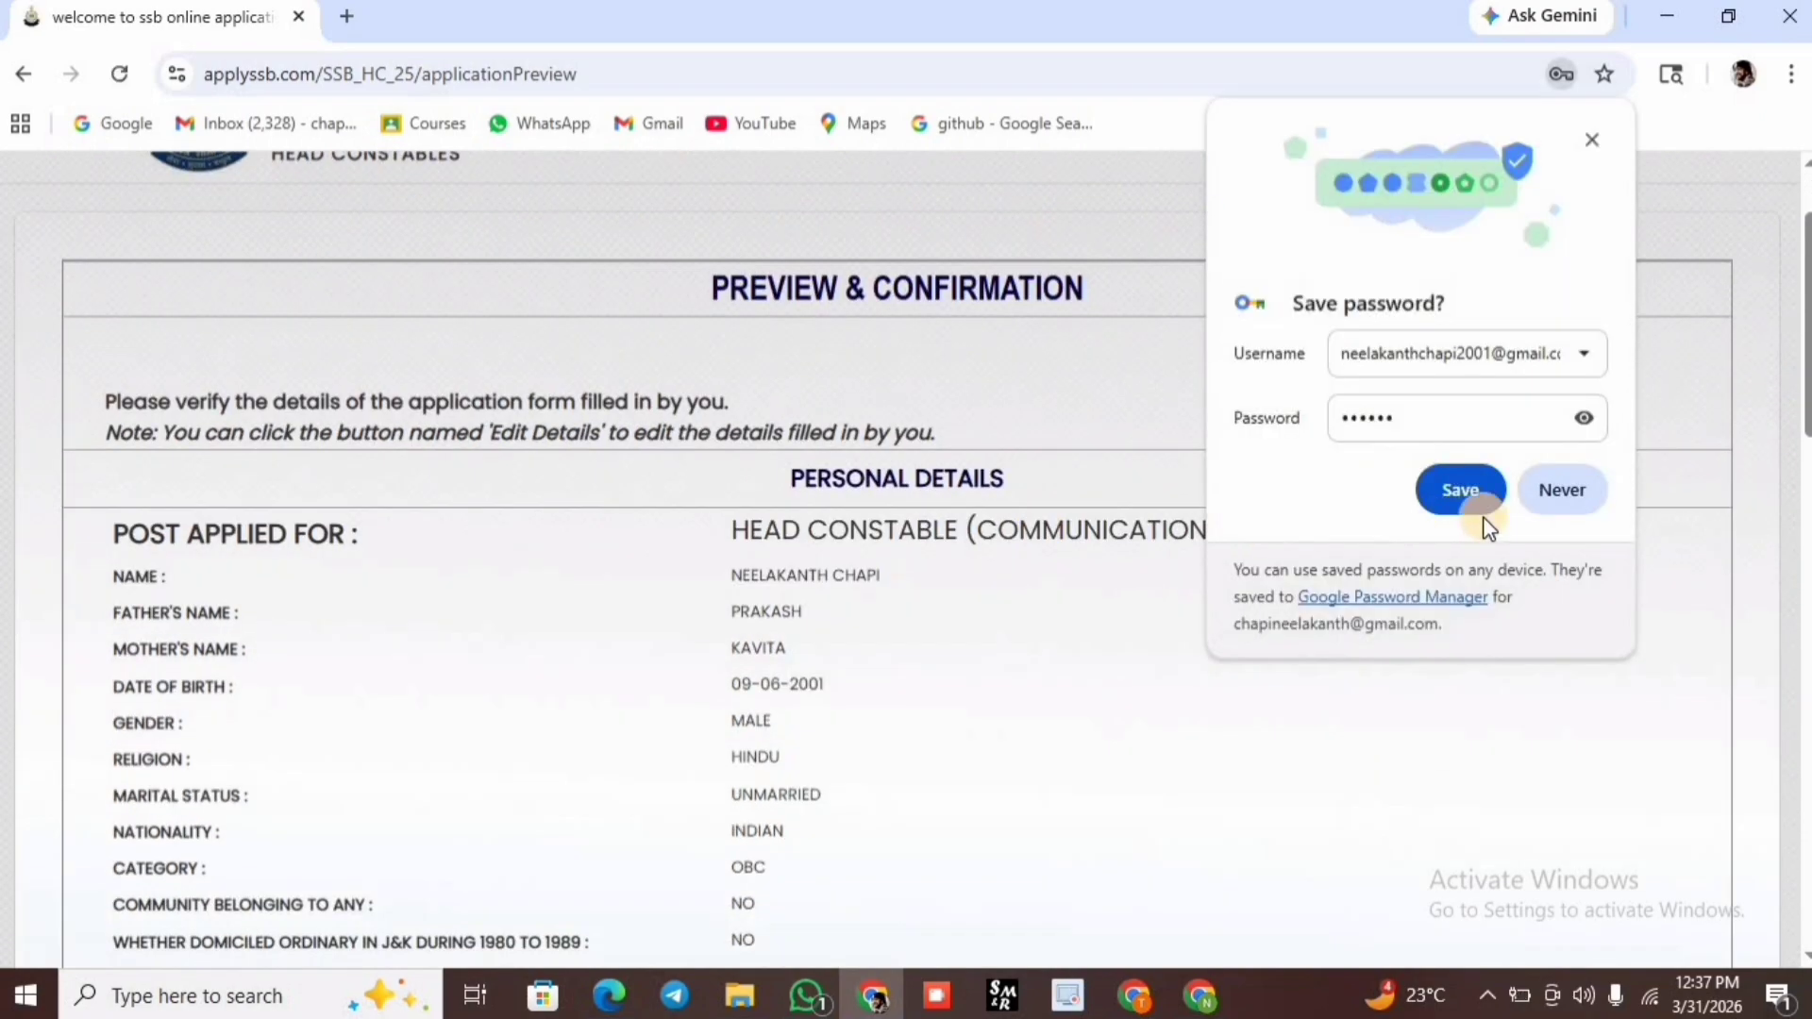
click(1446, 479)
scroll(876, 545, down, 5)
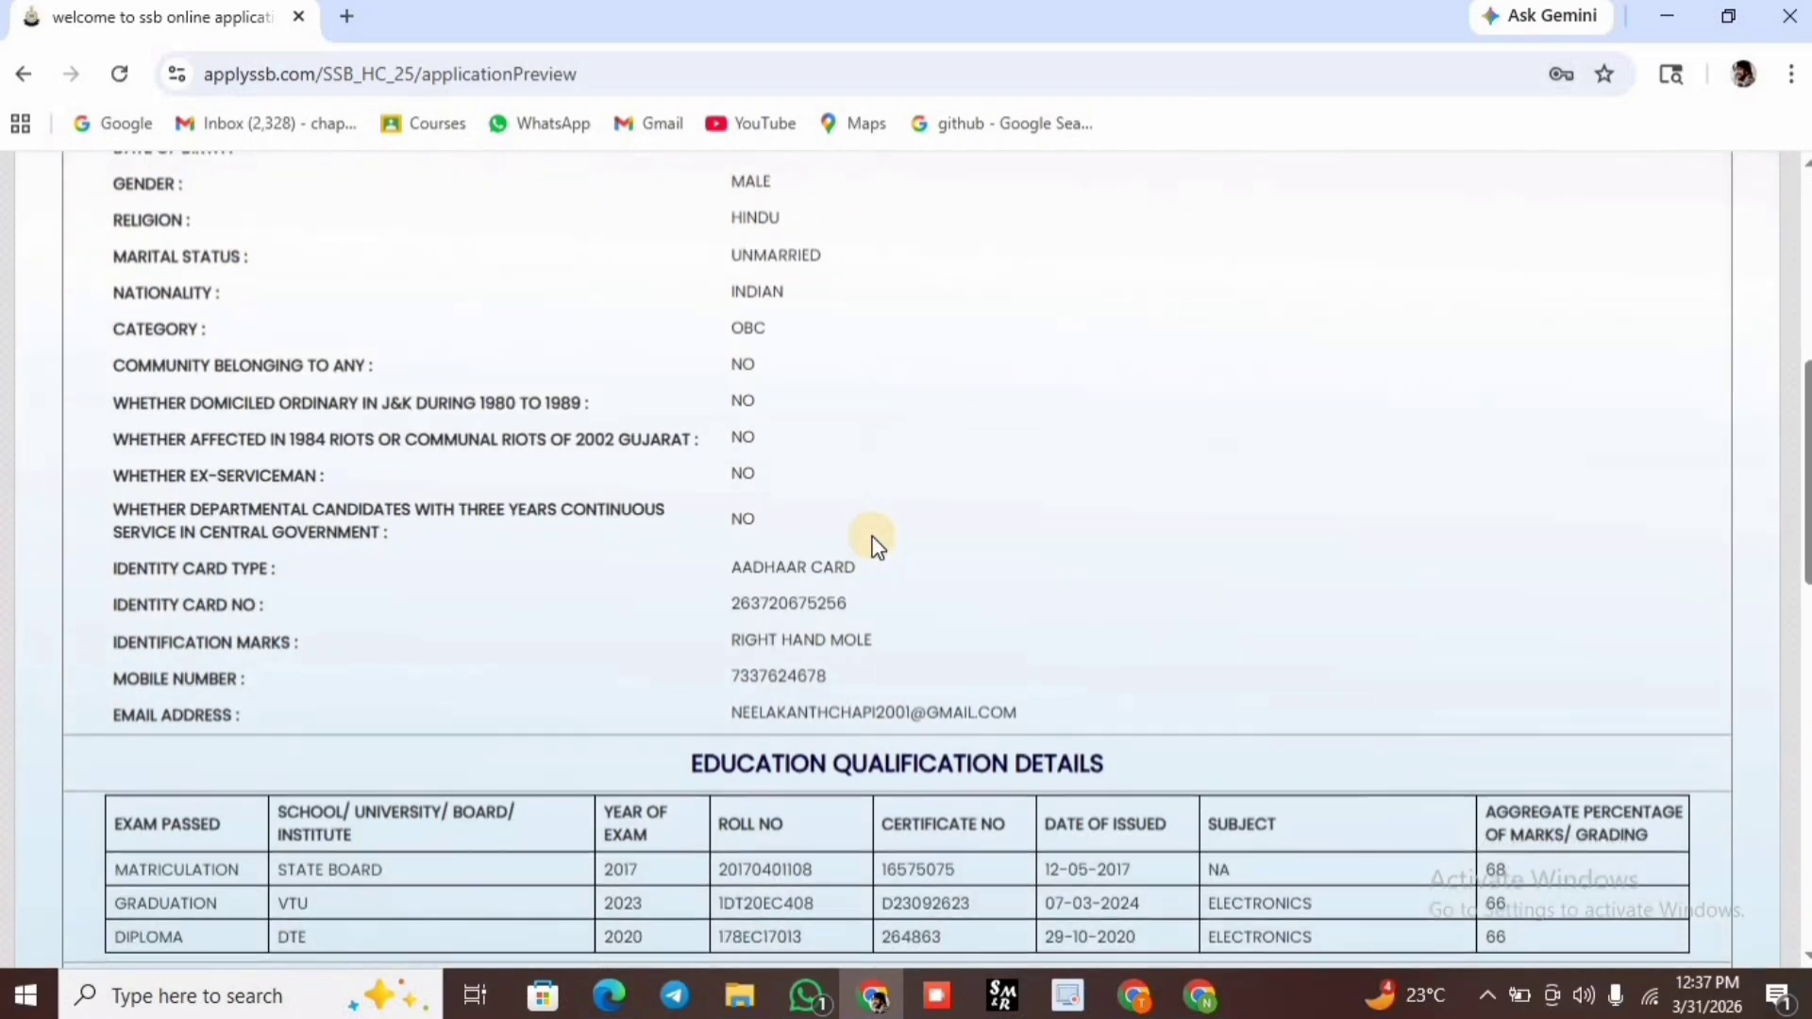
scroll(872, 528, down, 12)
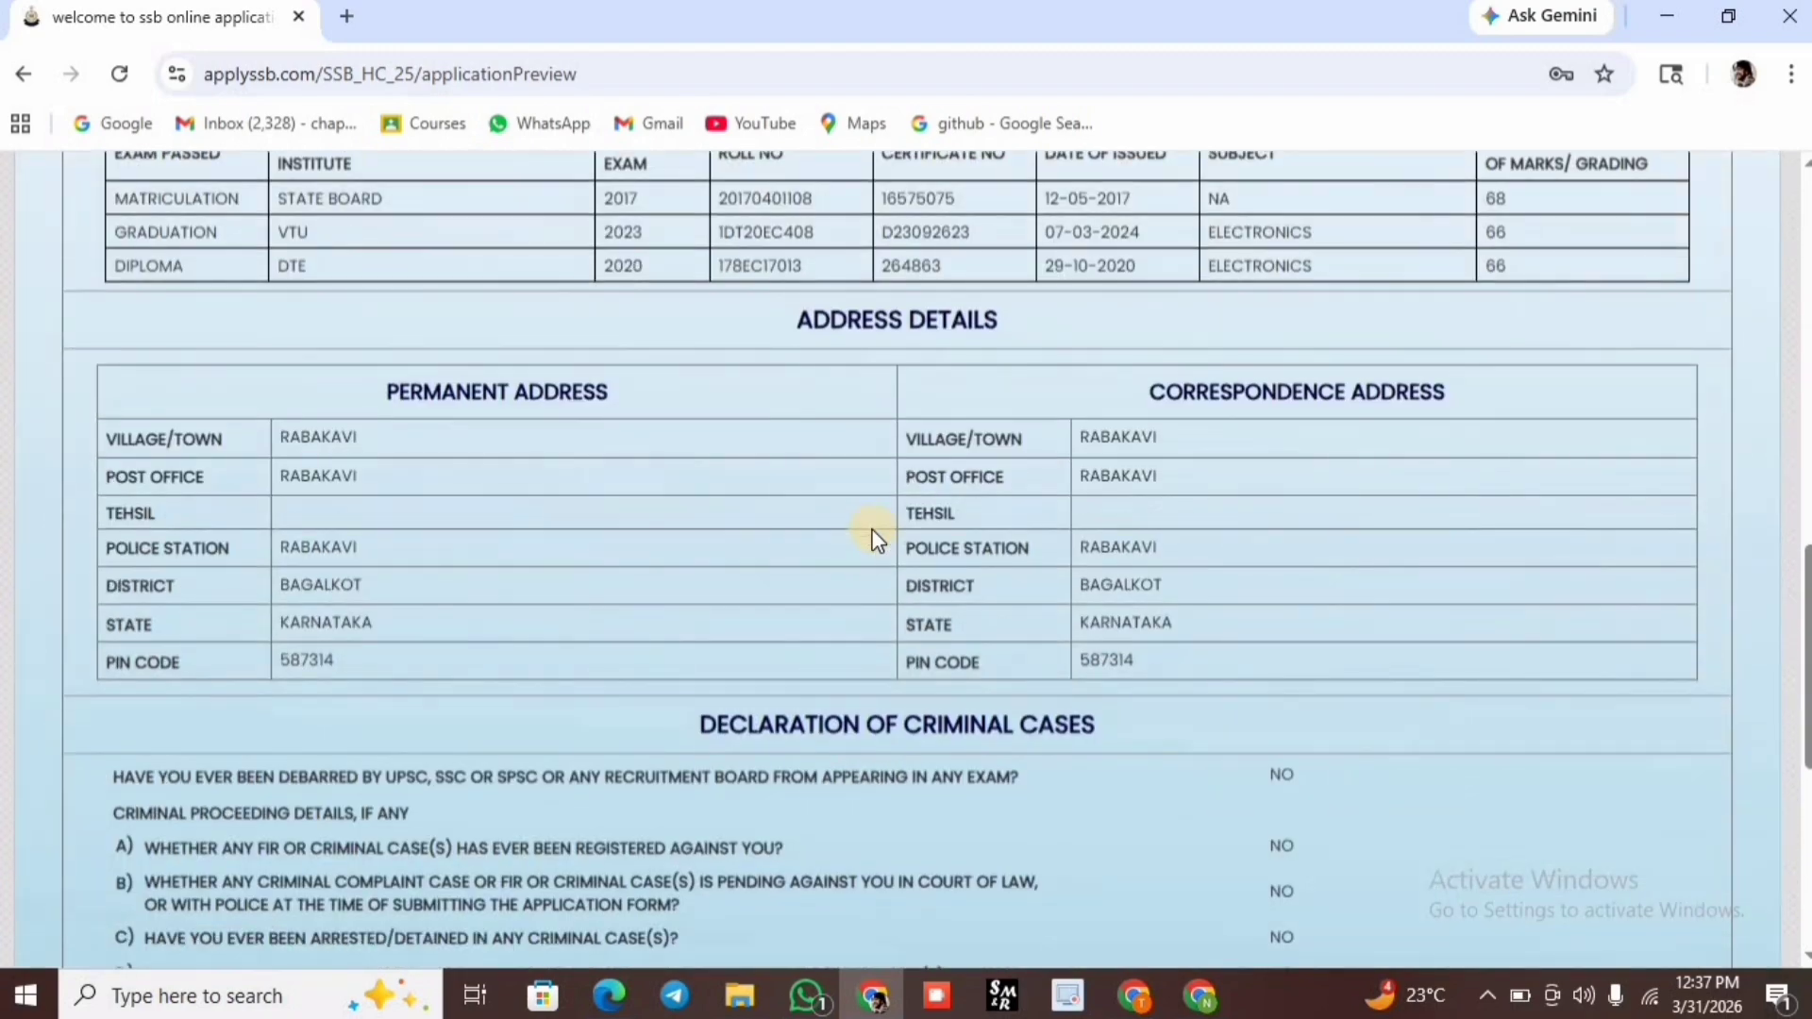
scroll(876, 540, down, 1)
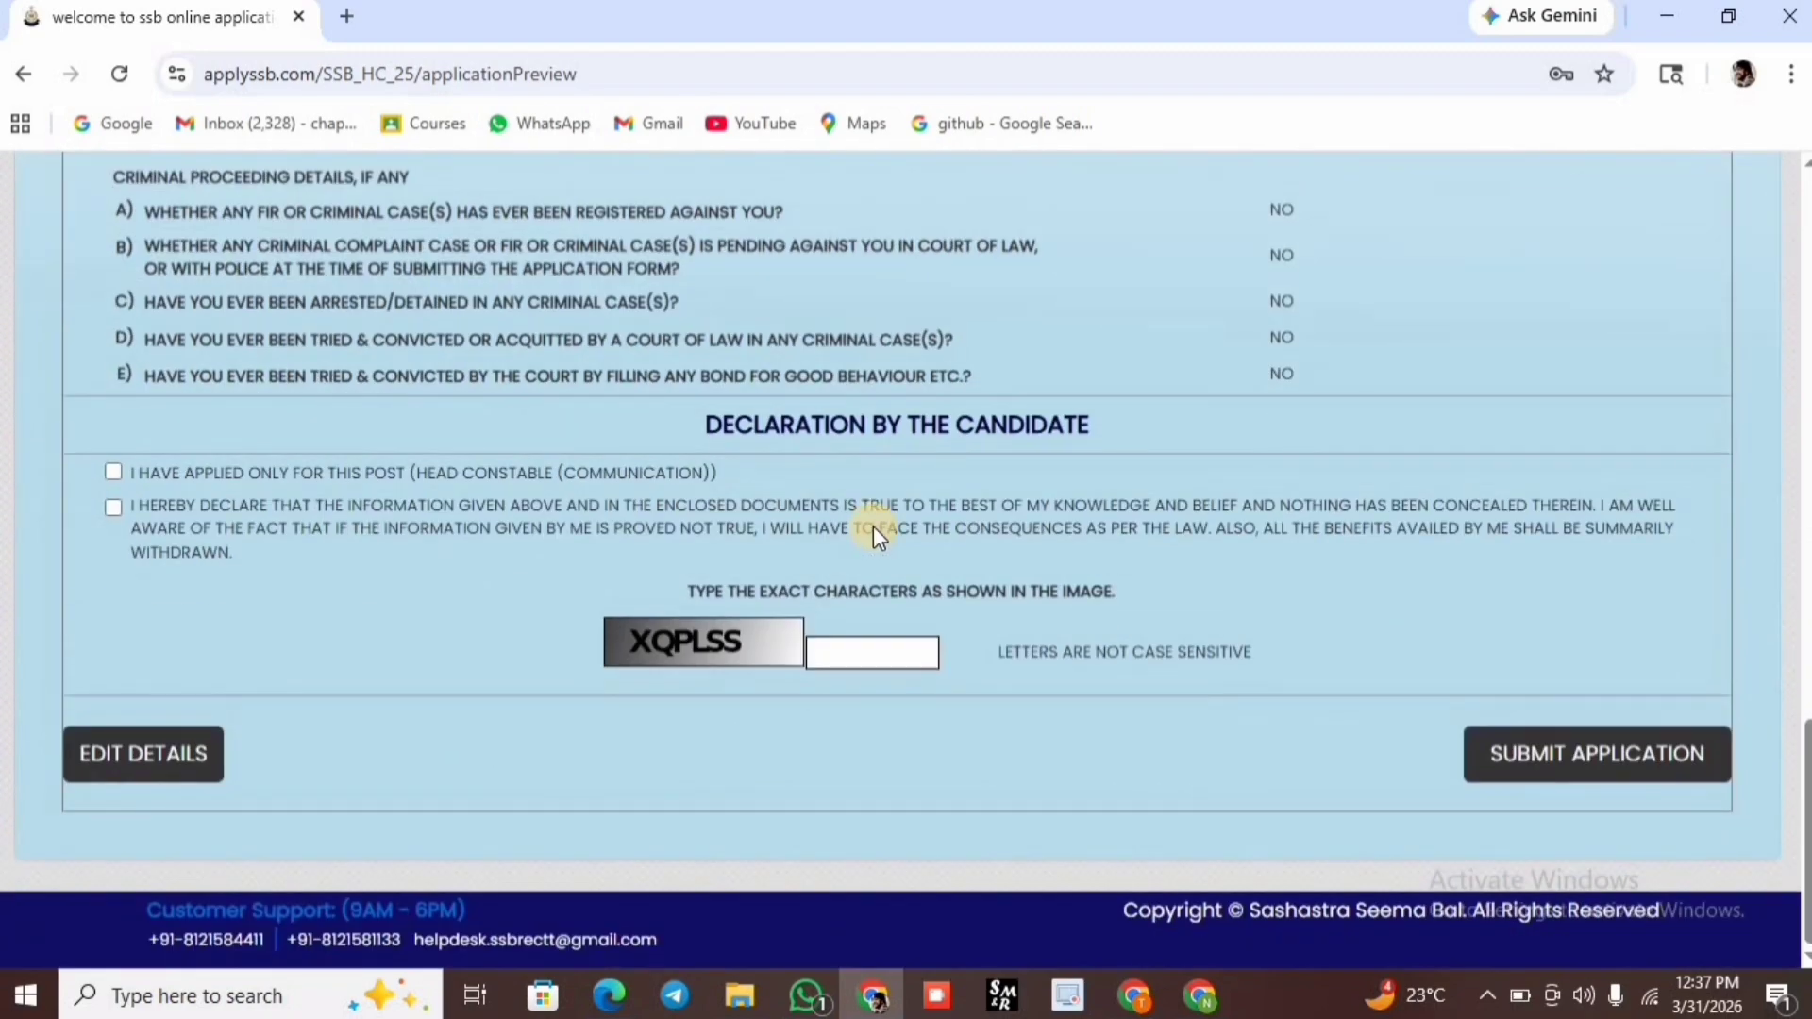
click(111, 505)
Enter captcha 'xqplss' and submit the application, confirming both verification dialogs.
click(893, 653)
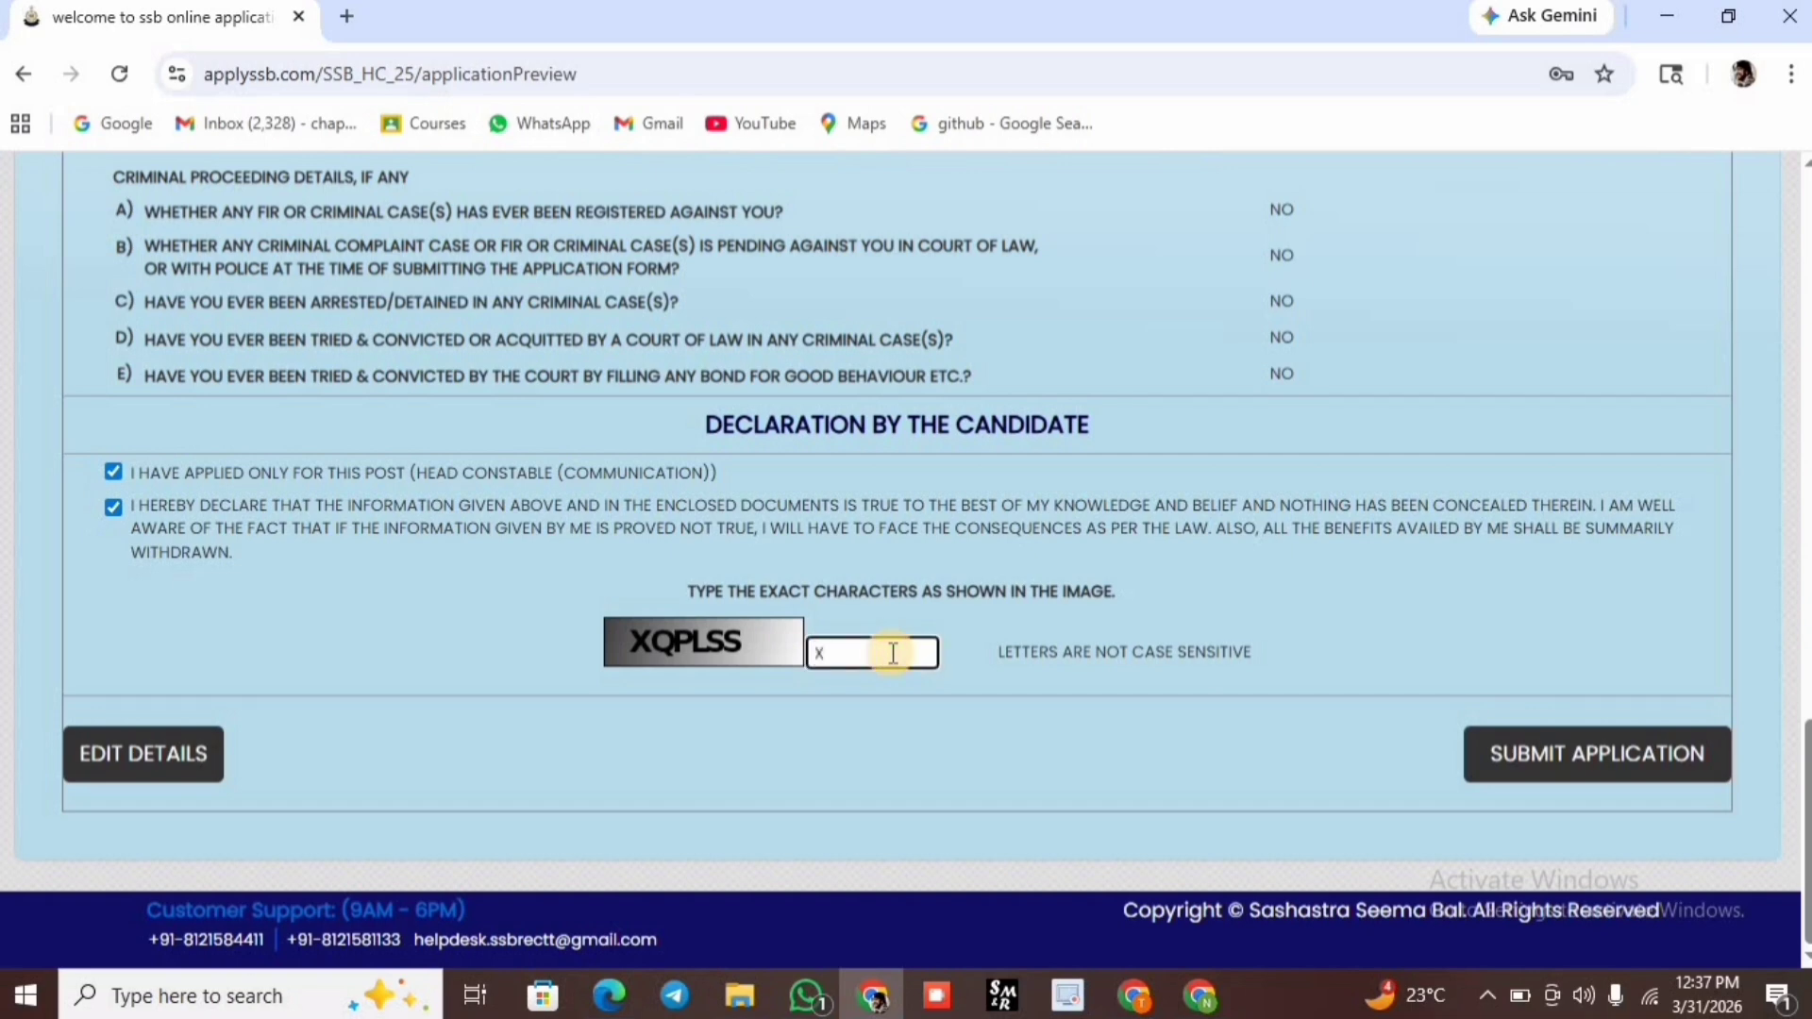
text(xqplss)
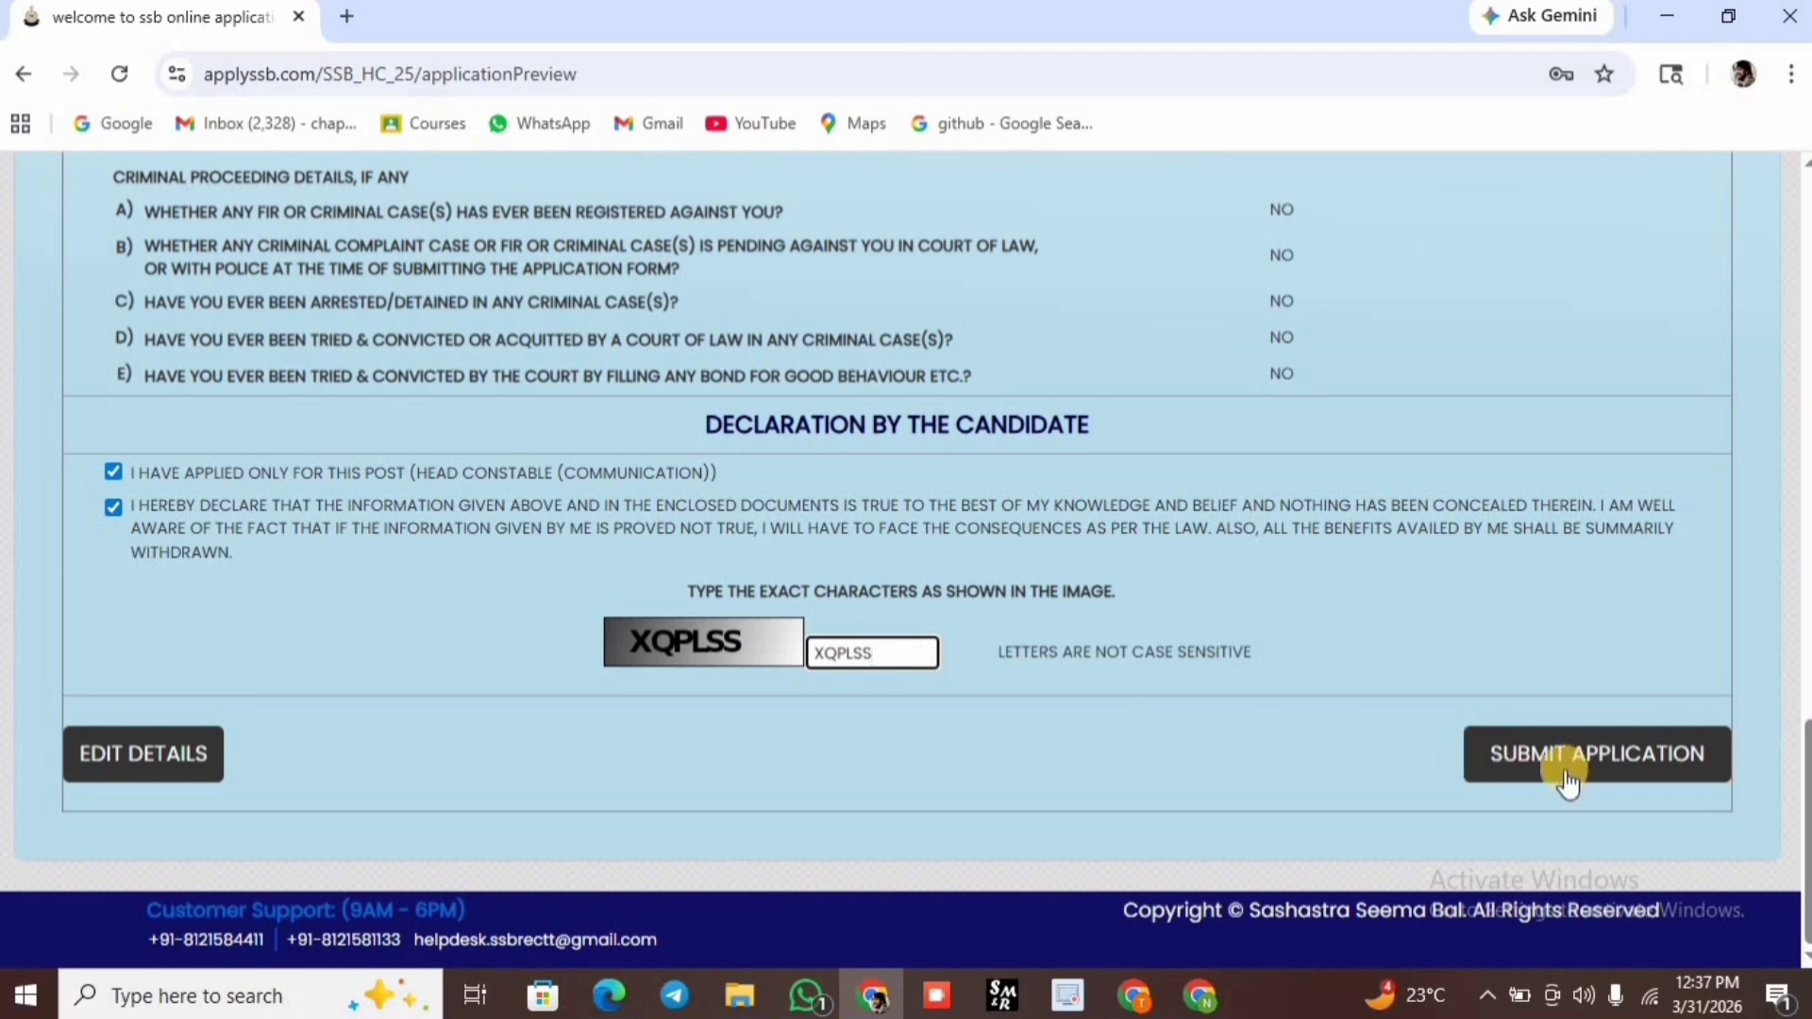
click(1568, 769)
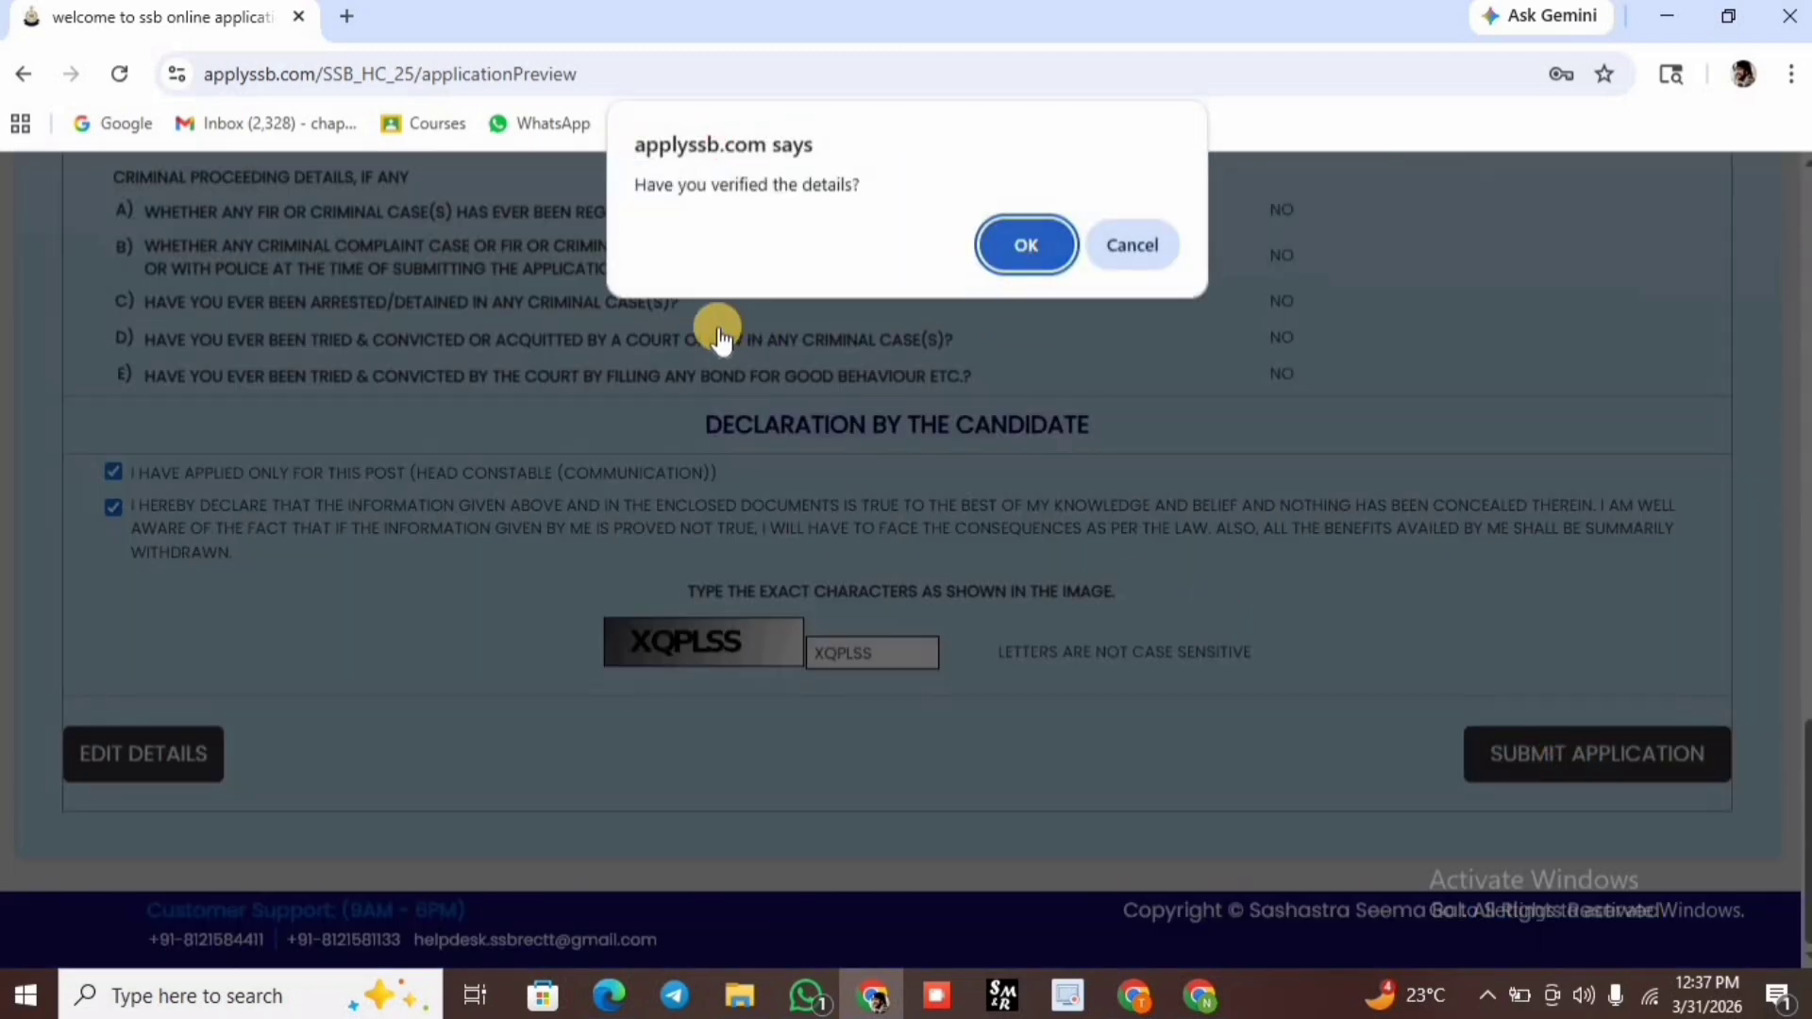
click(1016, 236)
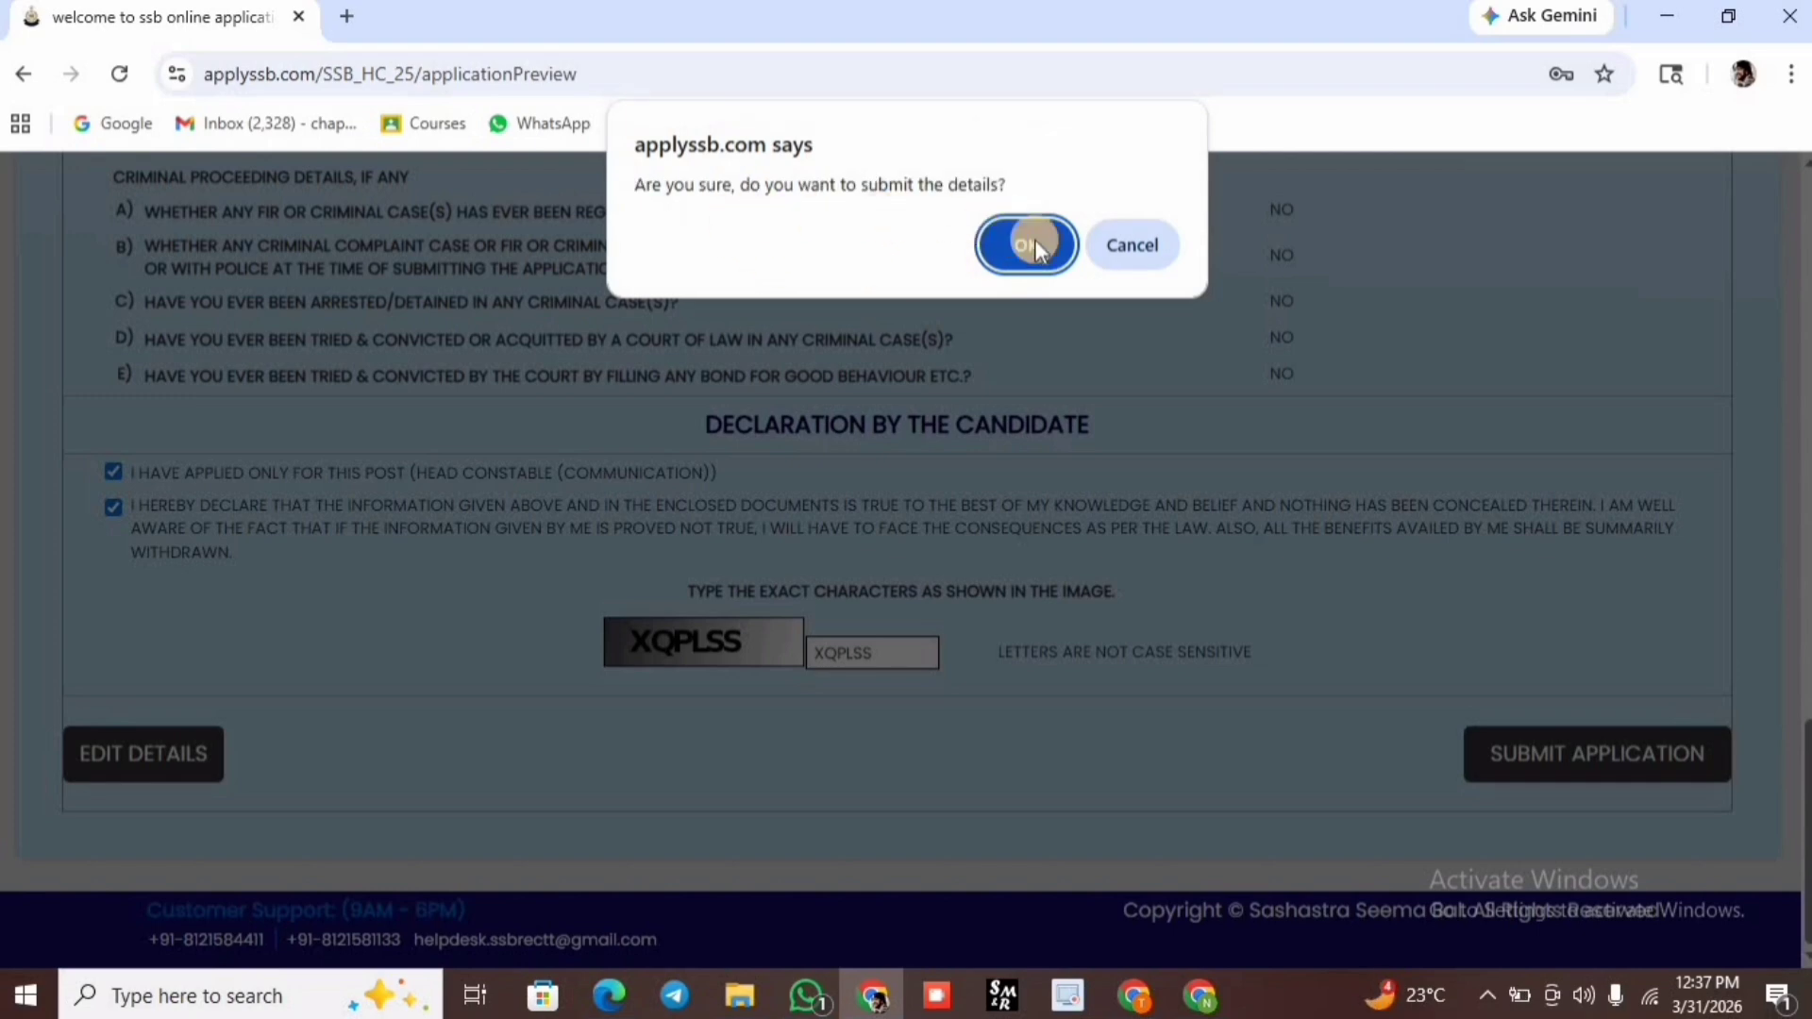
click(1033, 242)
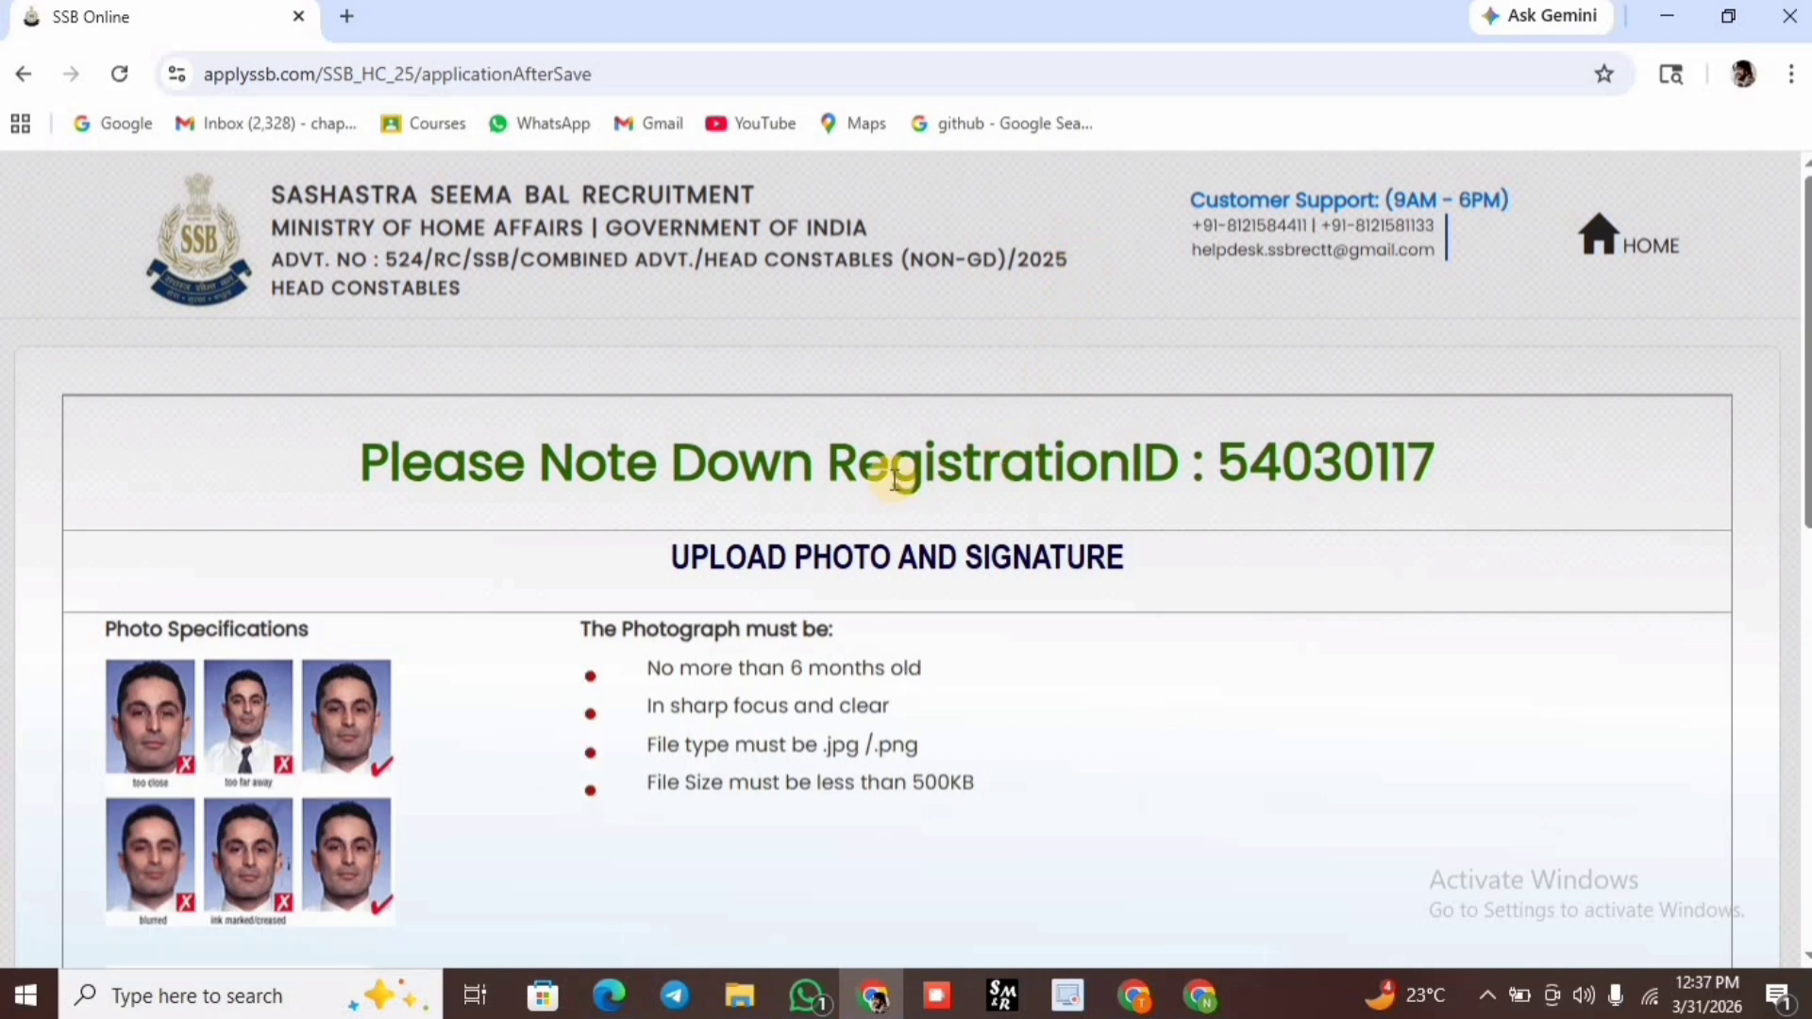
Upload the signature image from the Desktop and proceed with the photo and signature.
scroll(894, 480, down, 1)
scroll(892, 479, down, 1)
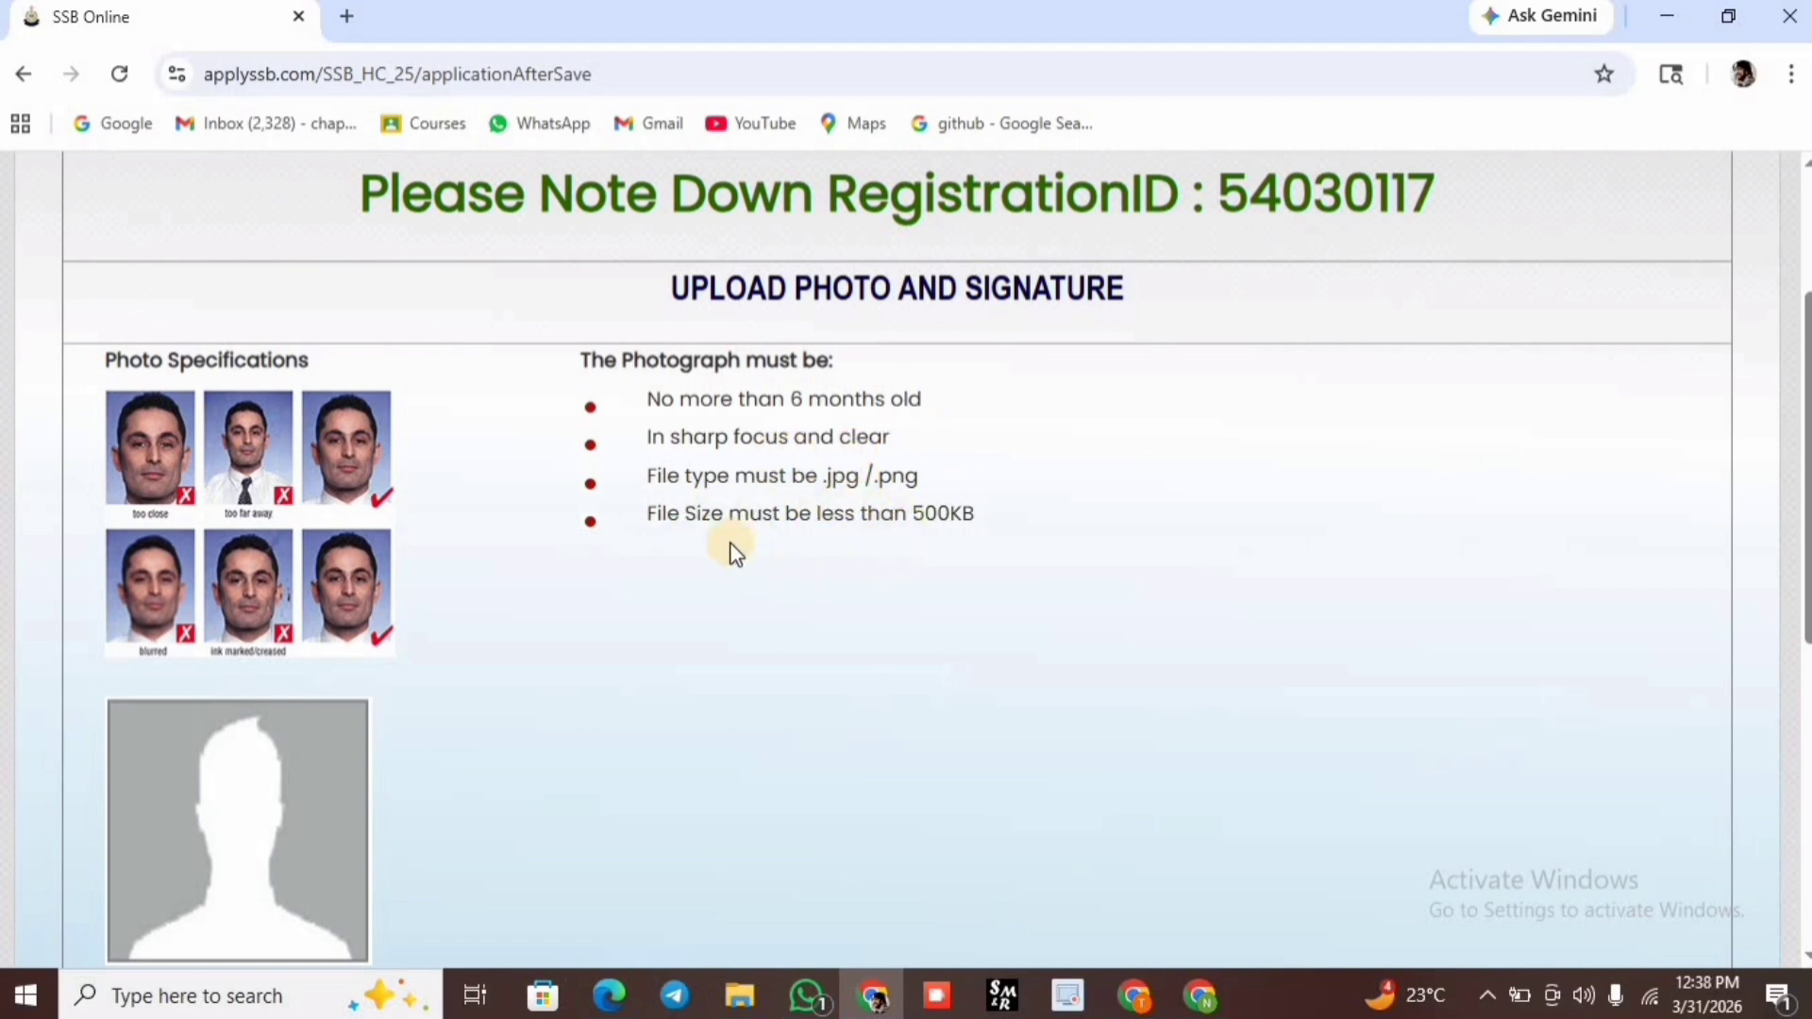
scroll(724, 563, down, 4)
scroll(724, 564, down, 1)
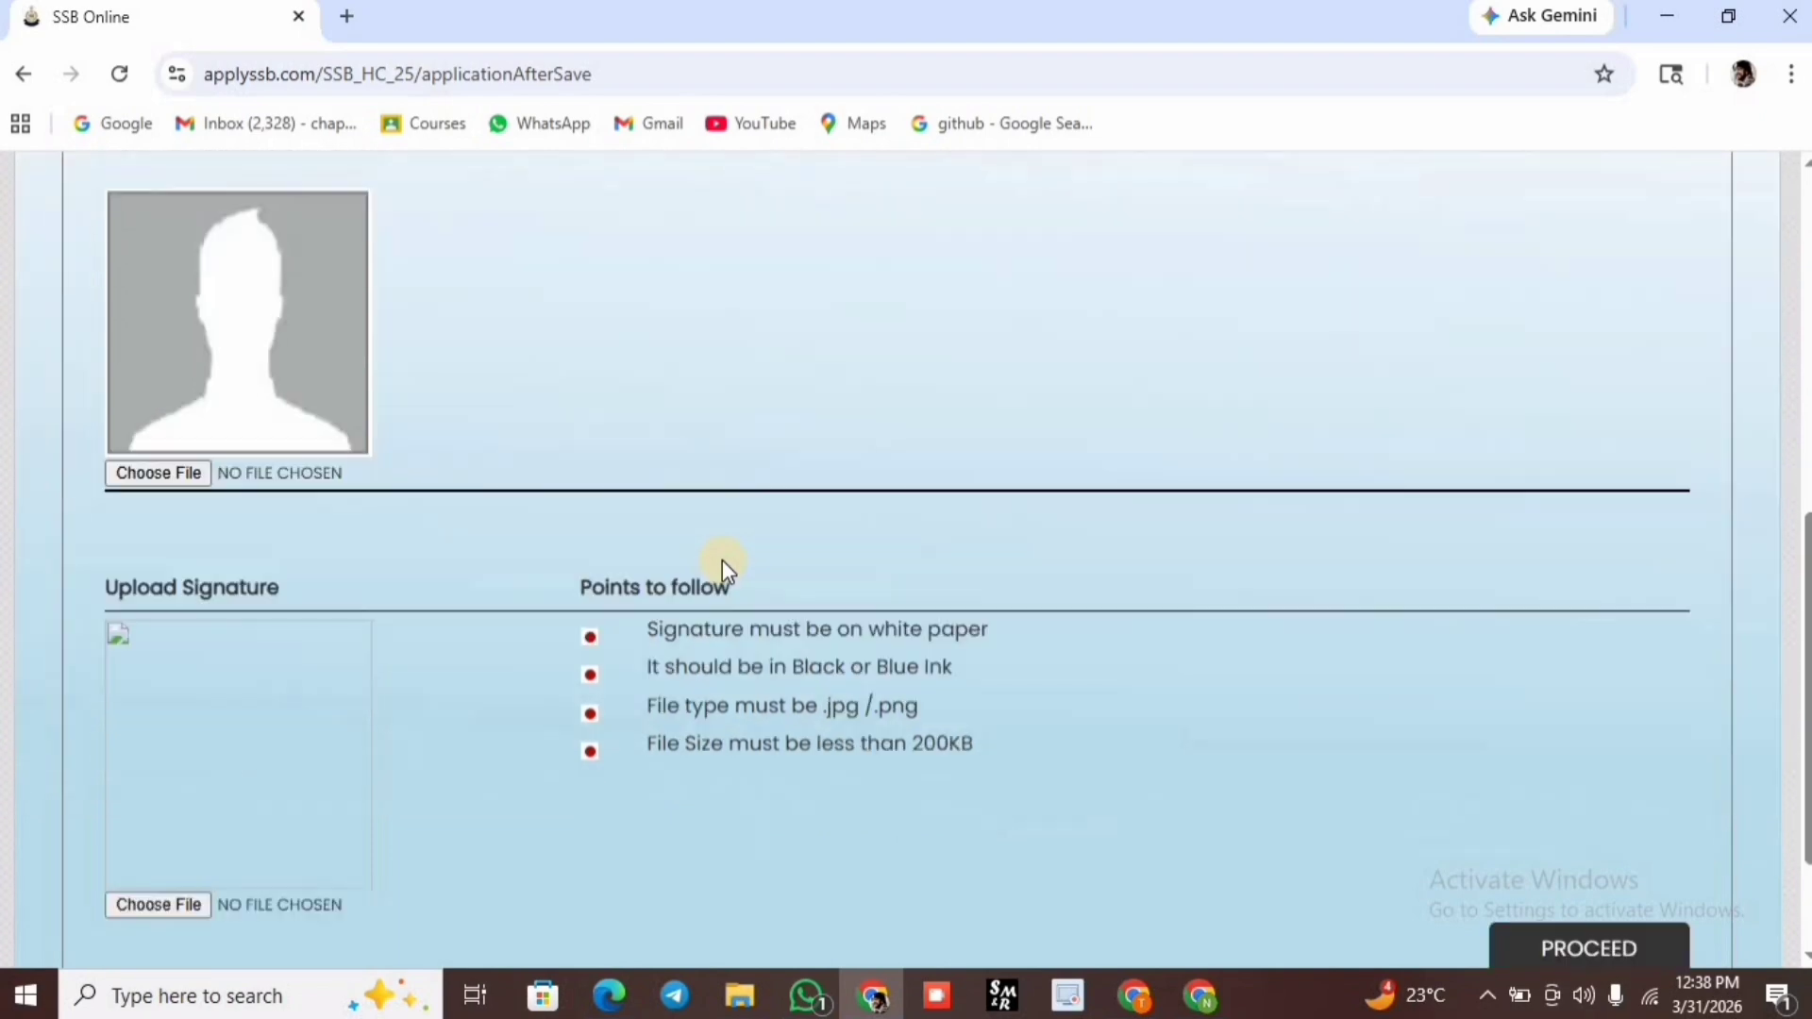
scroll(722, 558, down, 2)
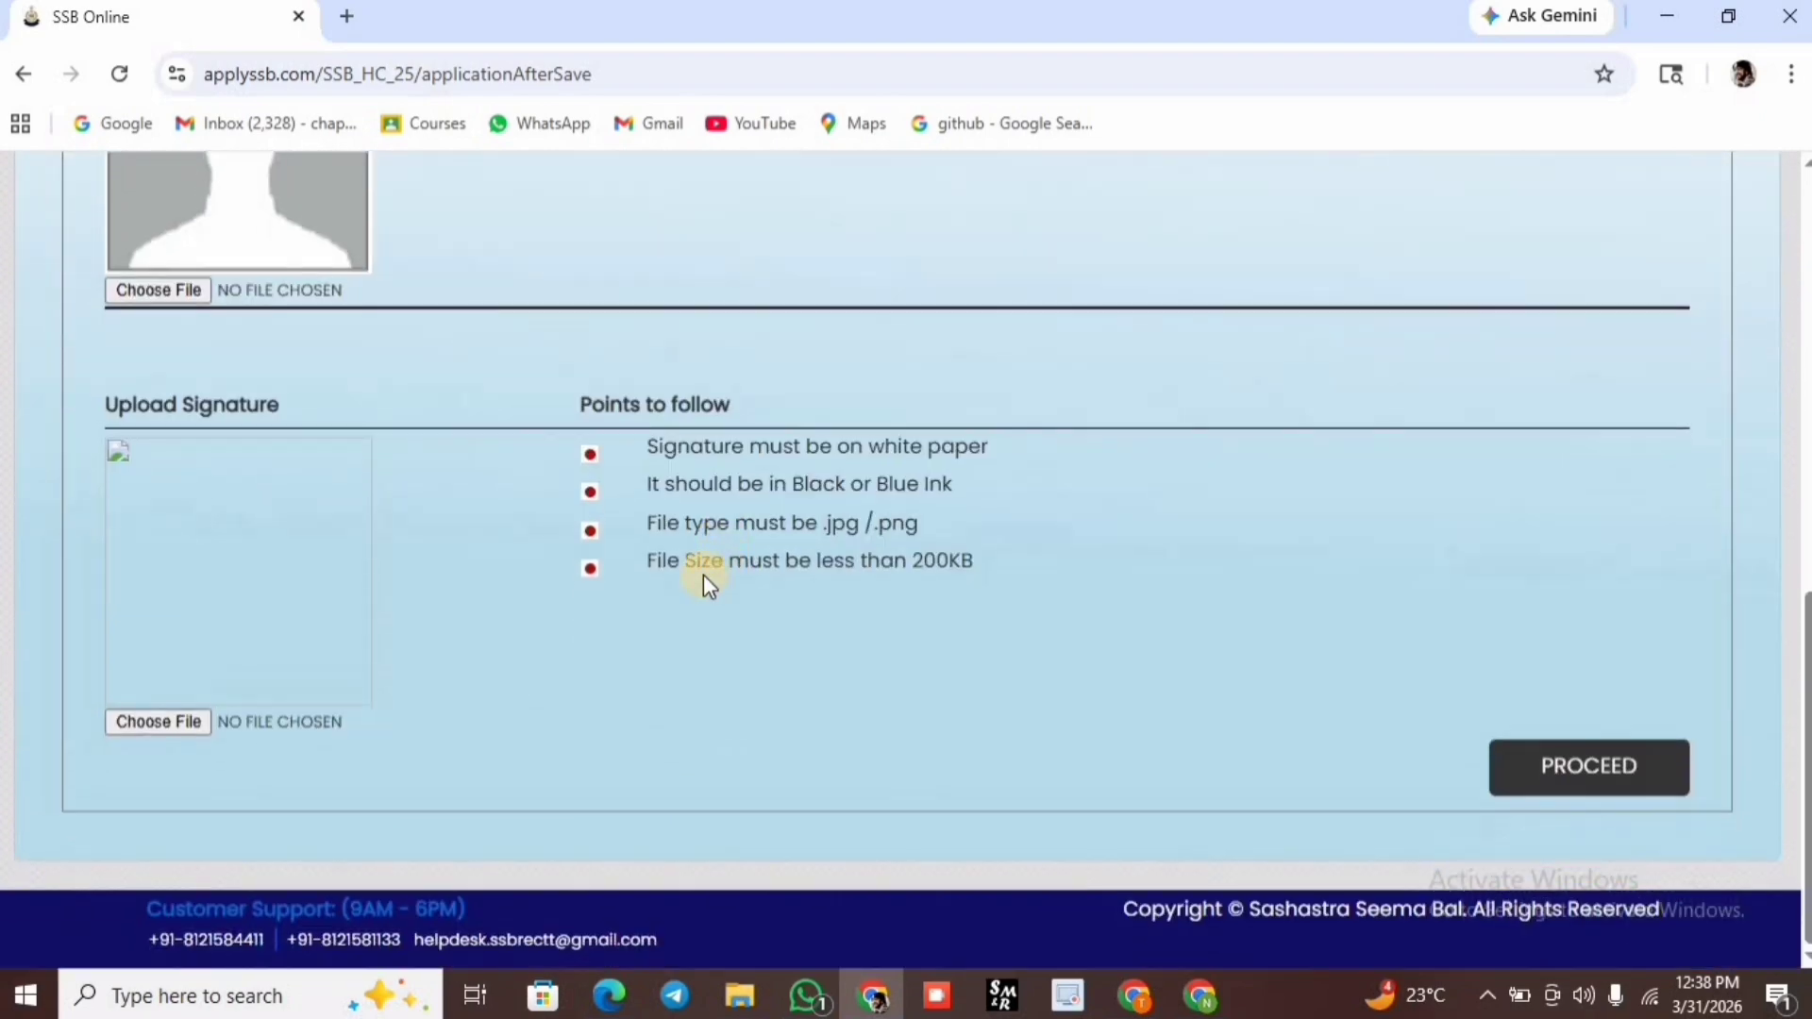
click(202, 719)
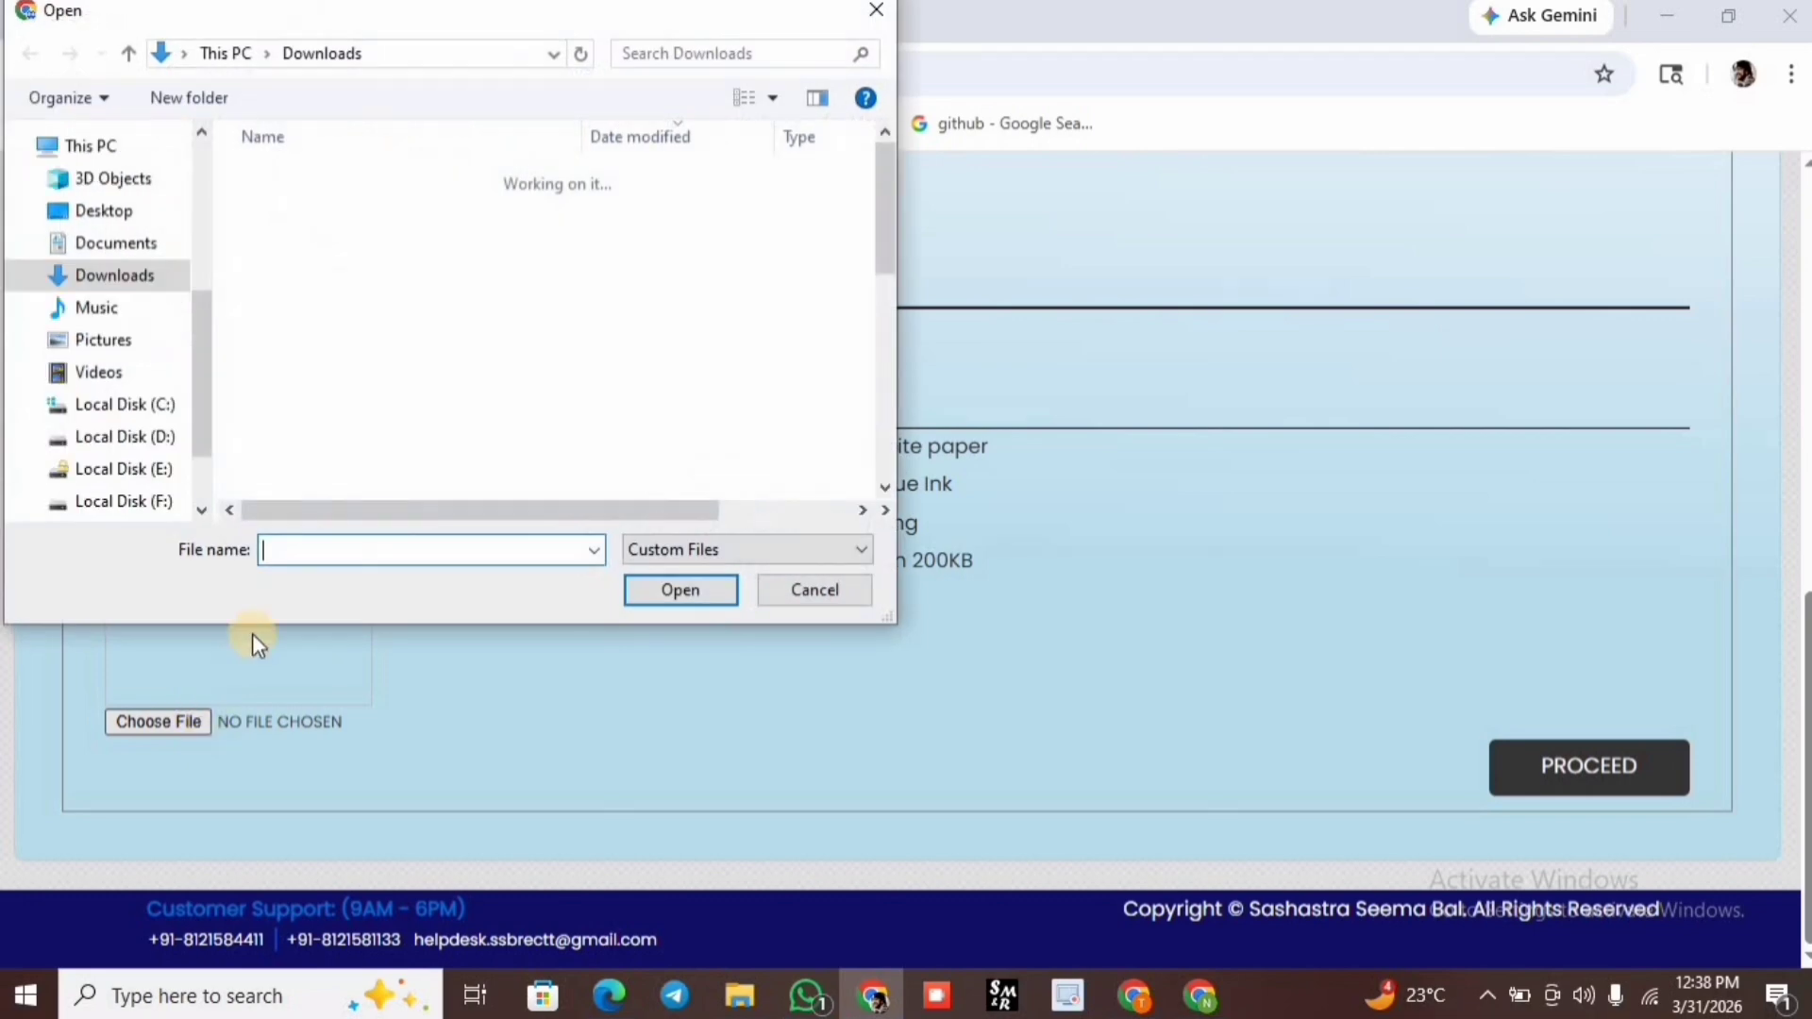
click(74, 213)
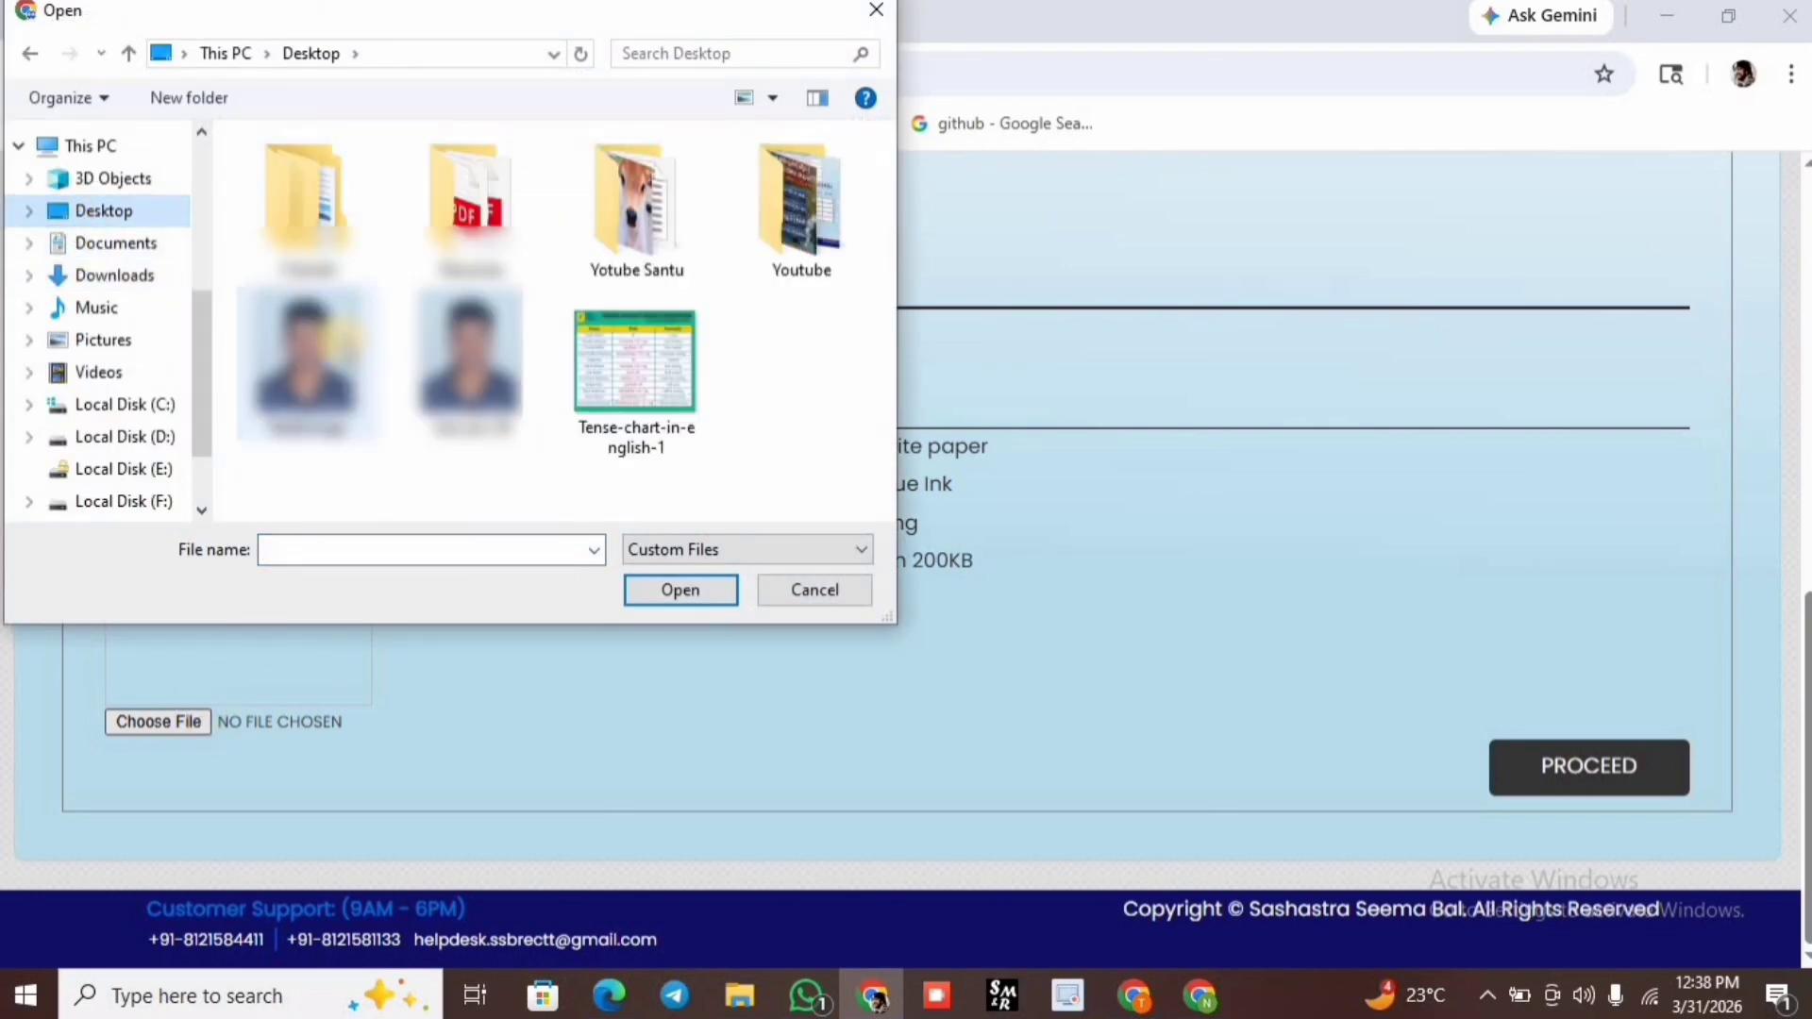
click(335, 340)
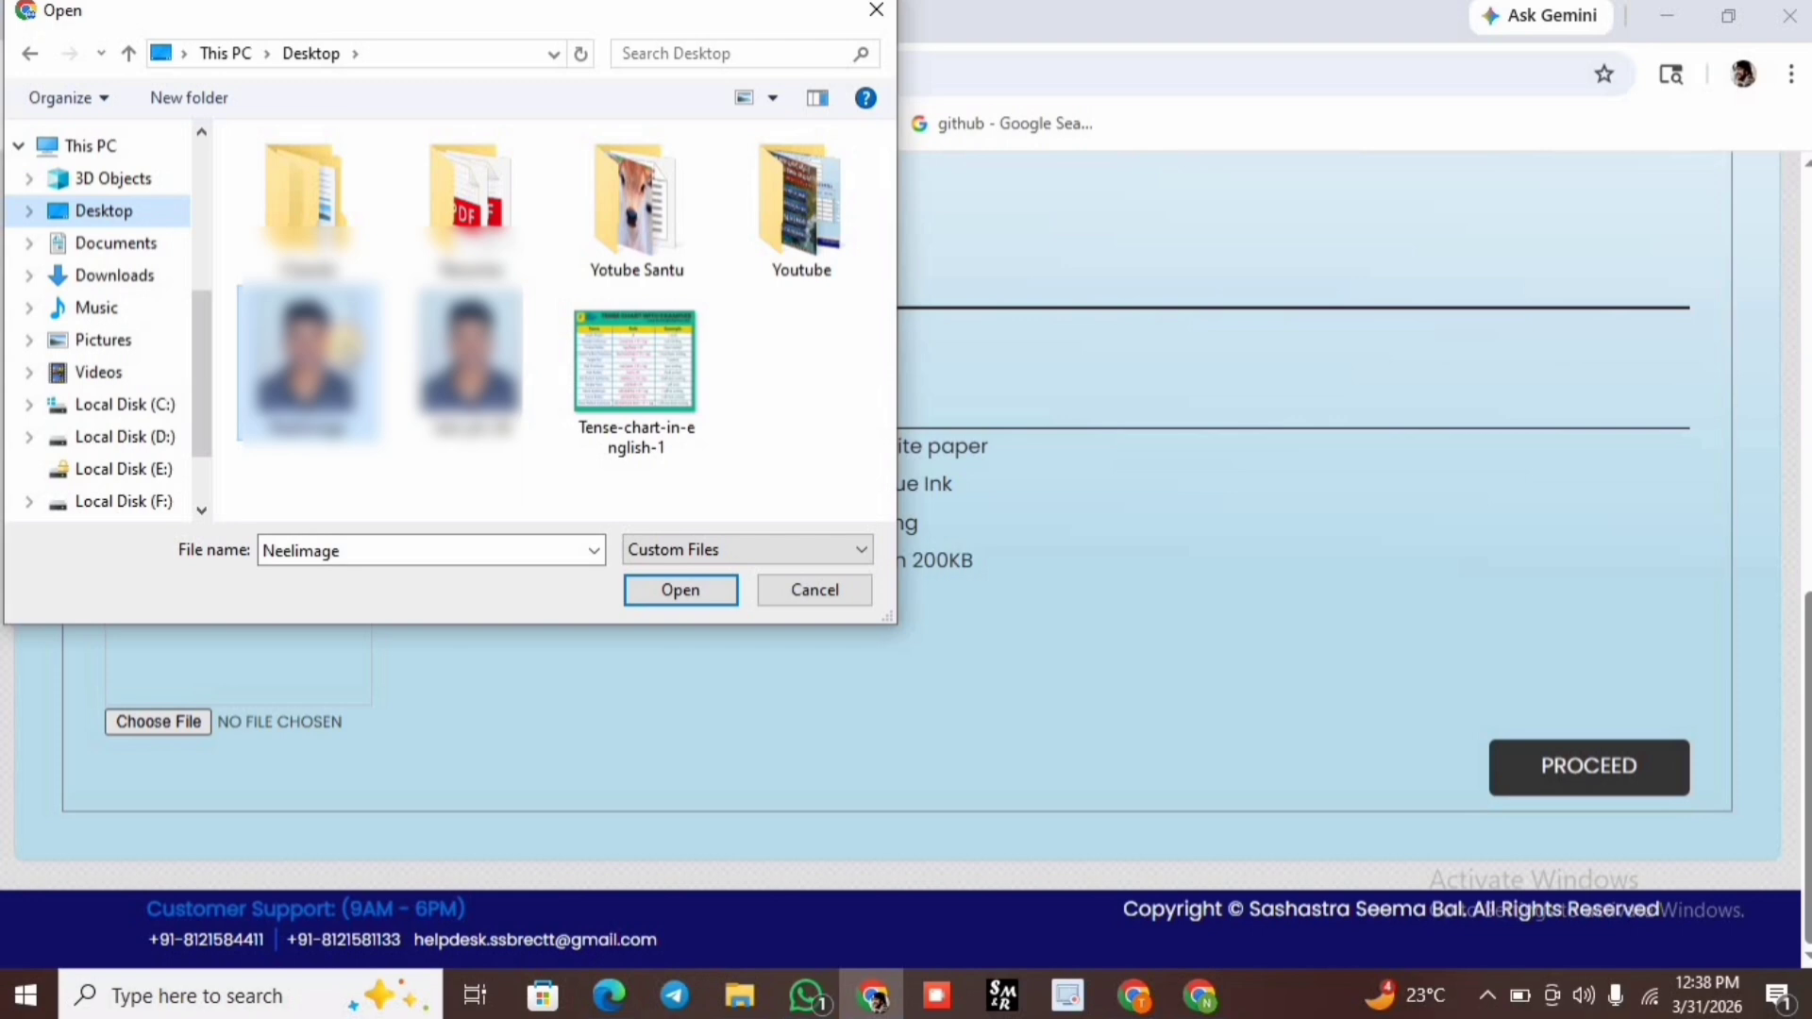
click(638, 591)
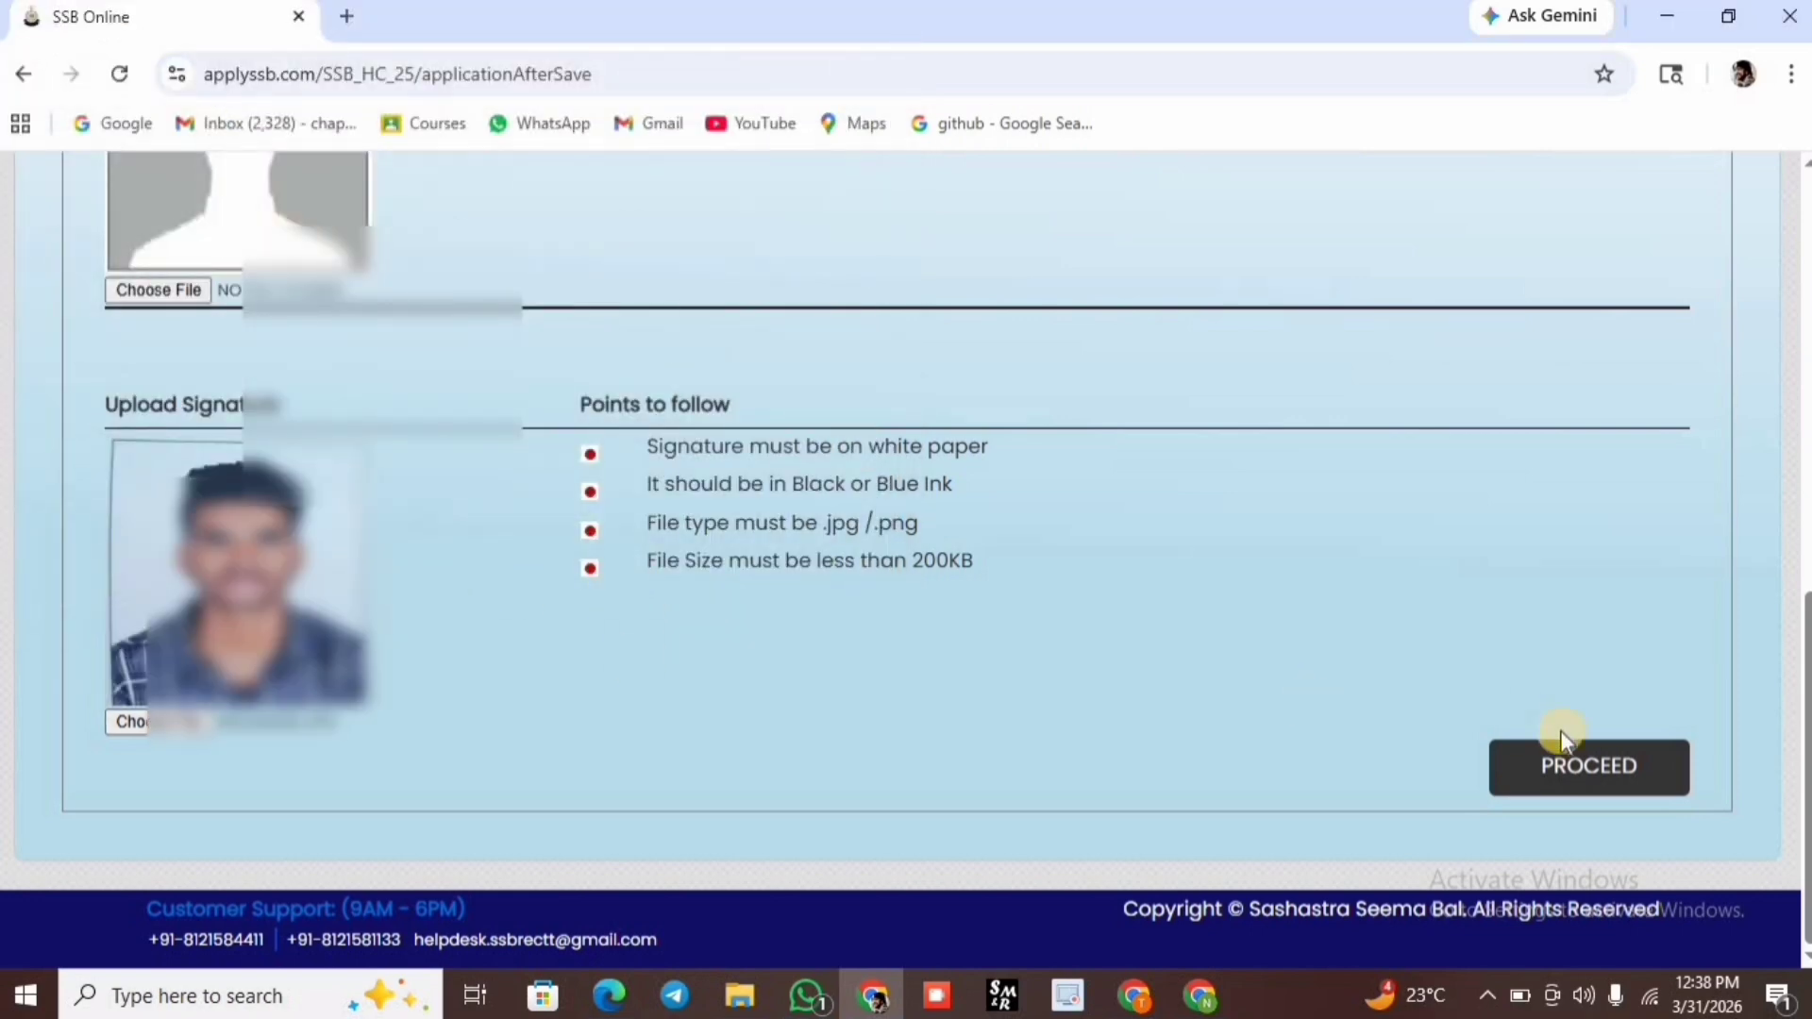
click(1585, 760)
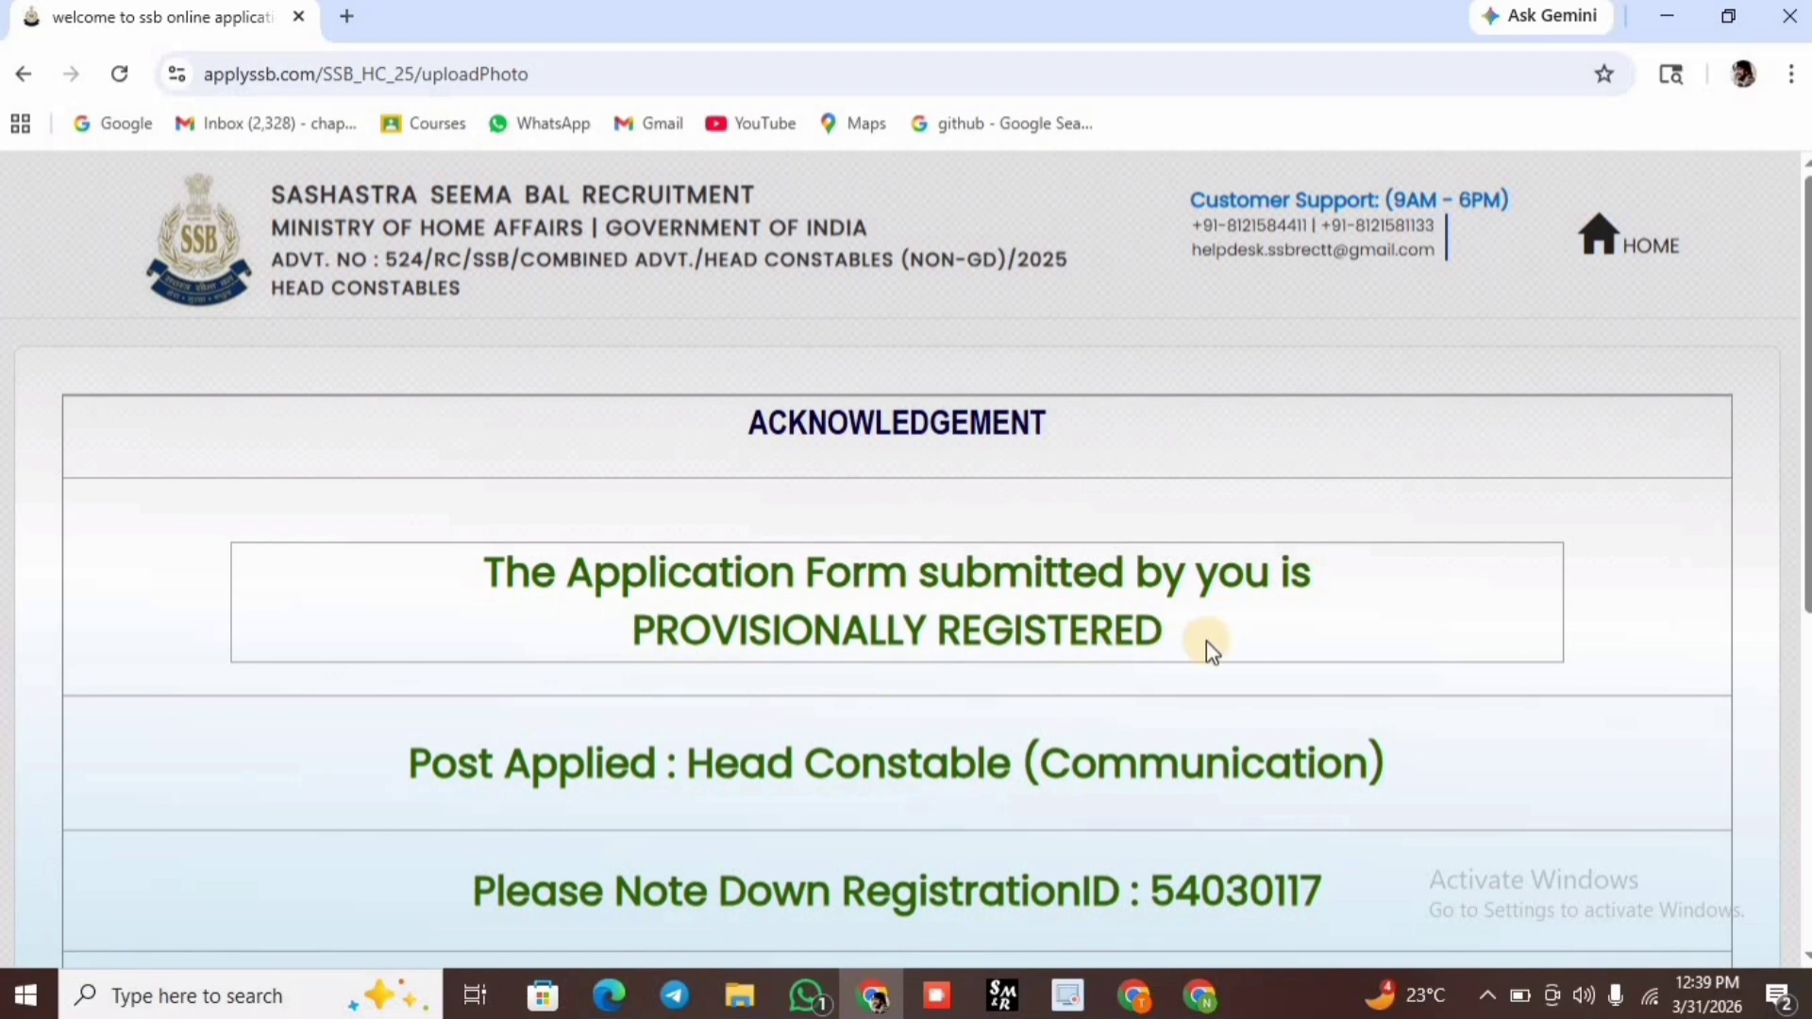
scroll(970, 641, down, 2)
scroll(969, 642, down, 3)
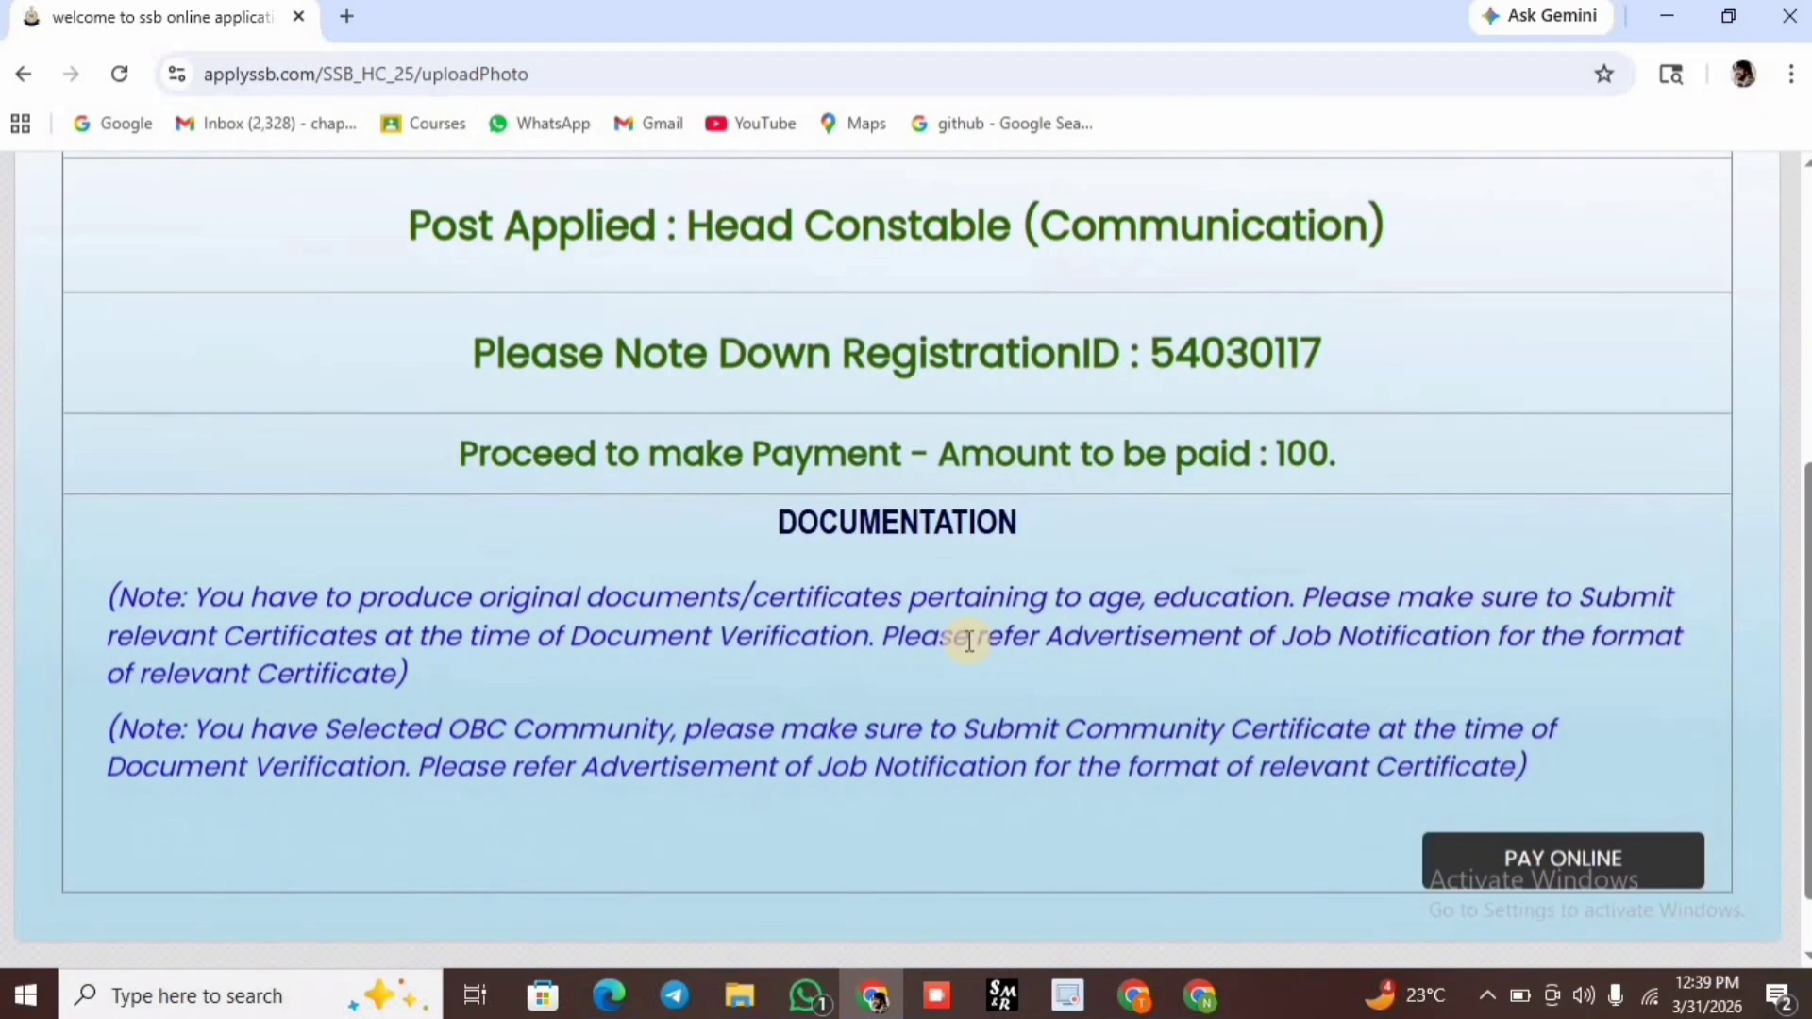
scroll(1097, 563, down, 1)
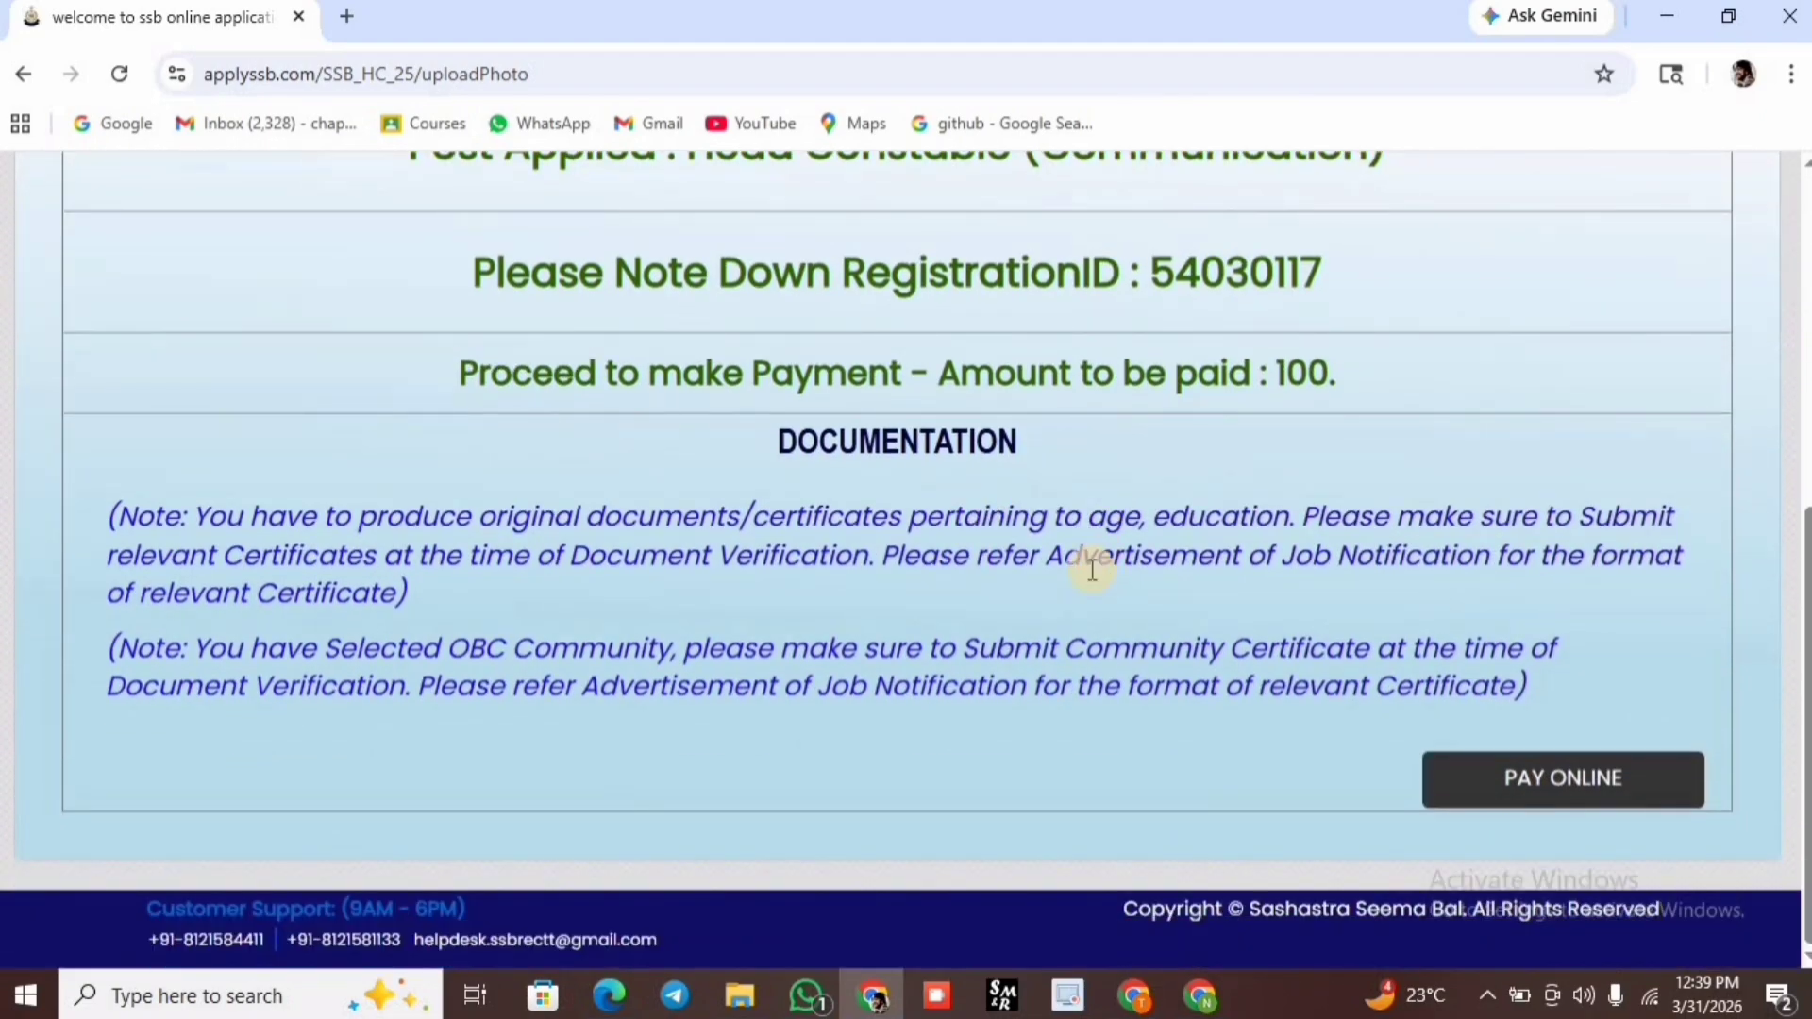
scroll(1092, 568, up, 6)
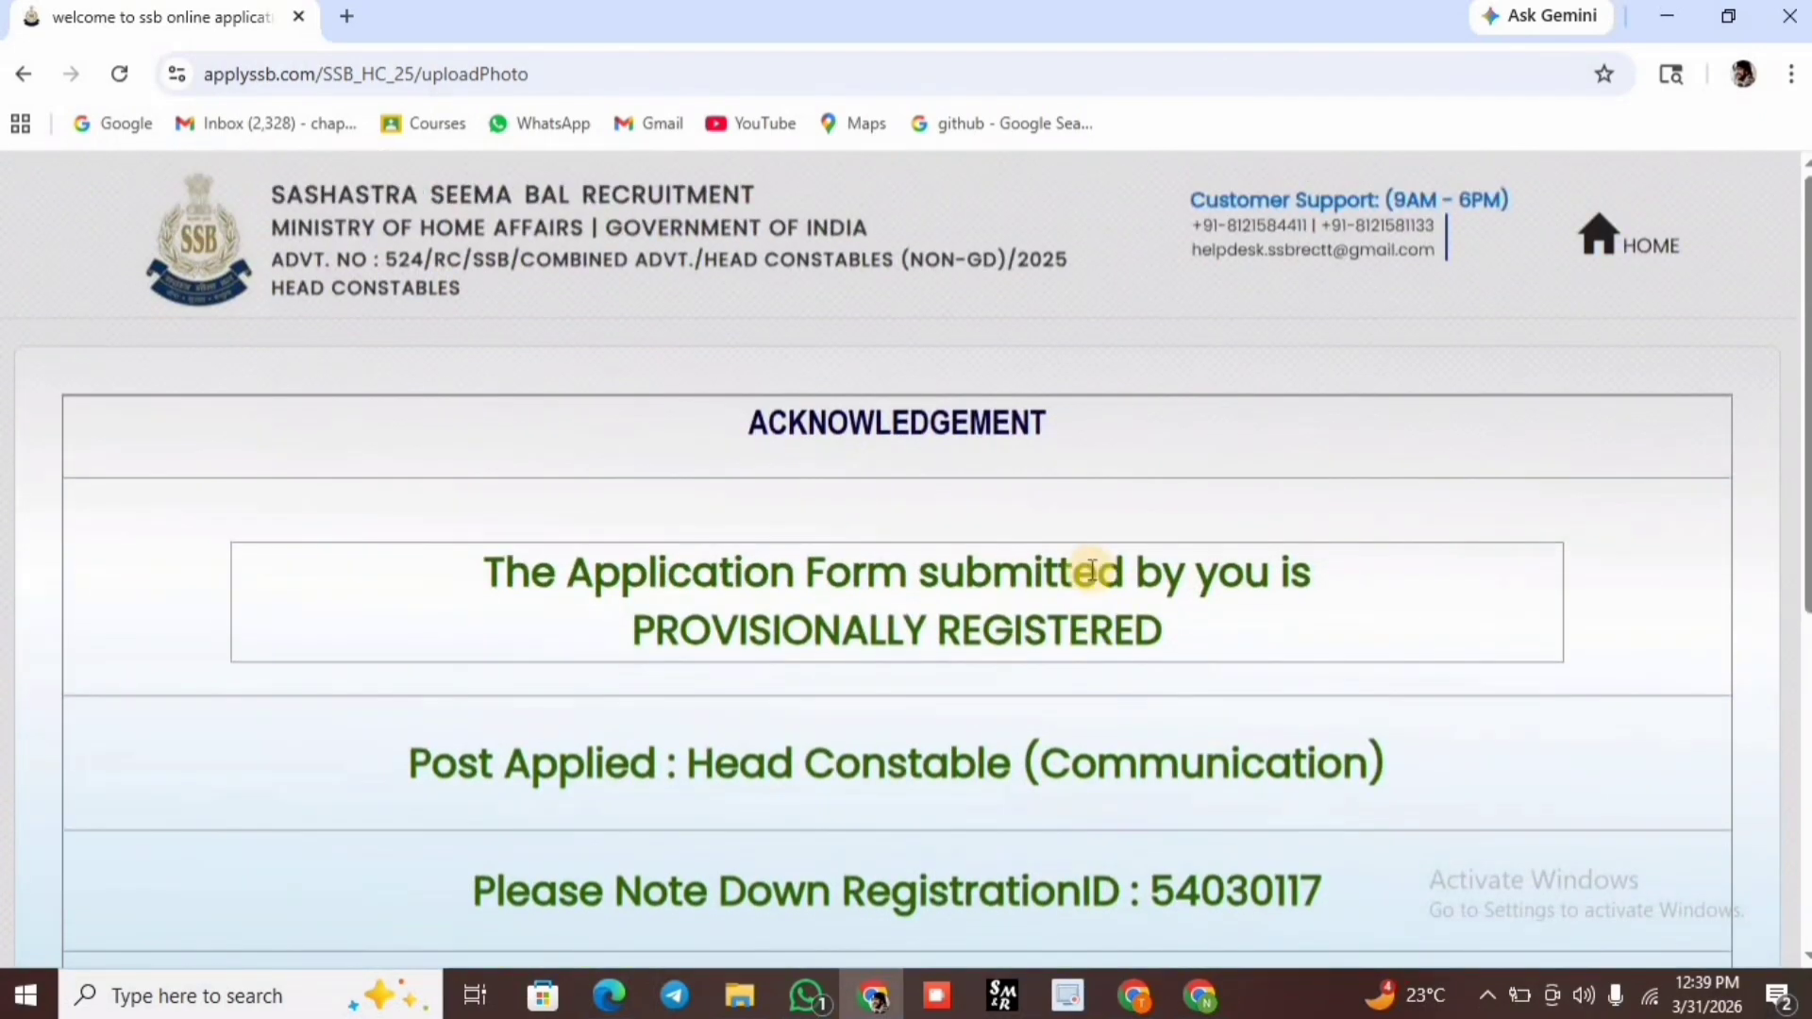
scroll(1092, 568, down, 7)
Start online payment of the 100 fee and pay by UPI QR in SBIePay.
click(1551, 767)
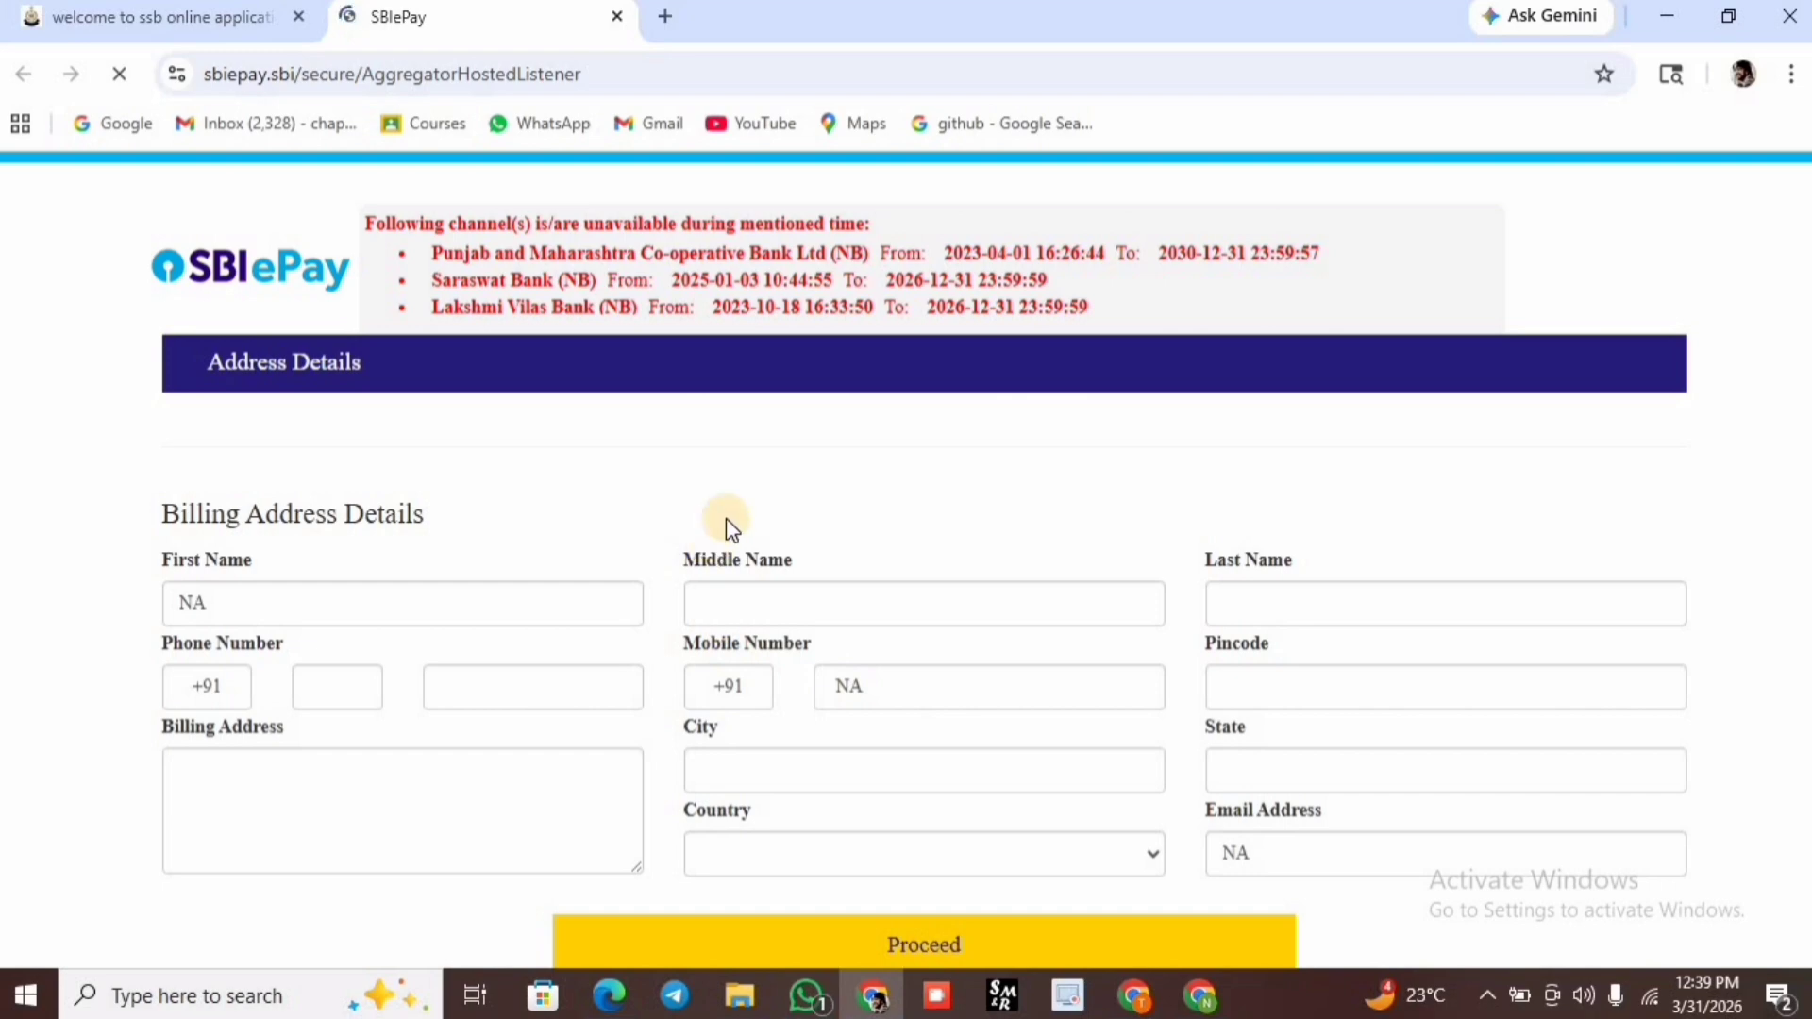
scroll(1050, 431, down, 7)
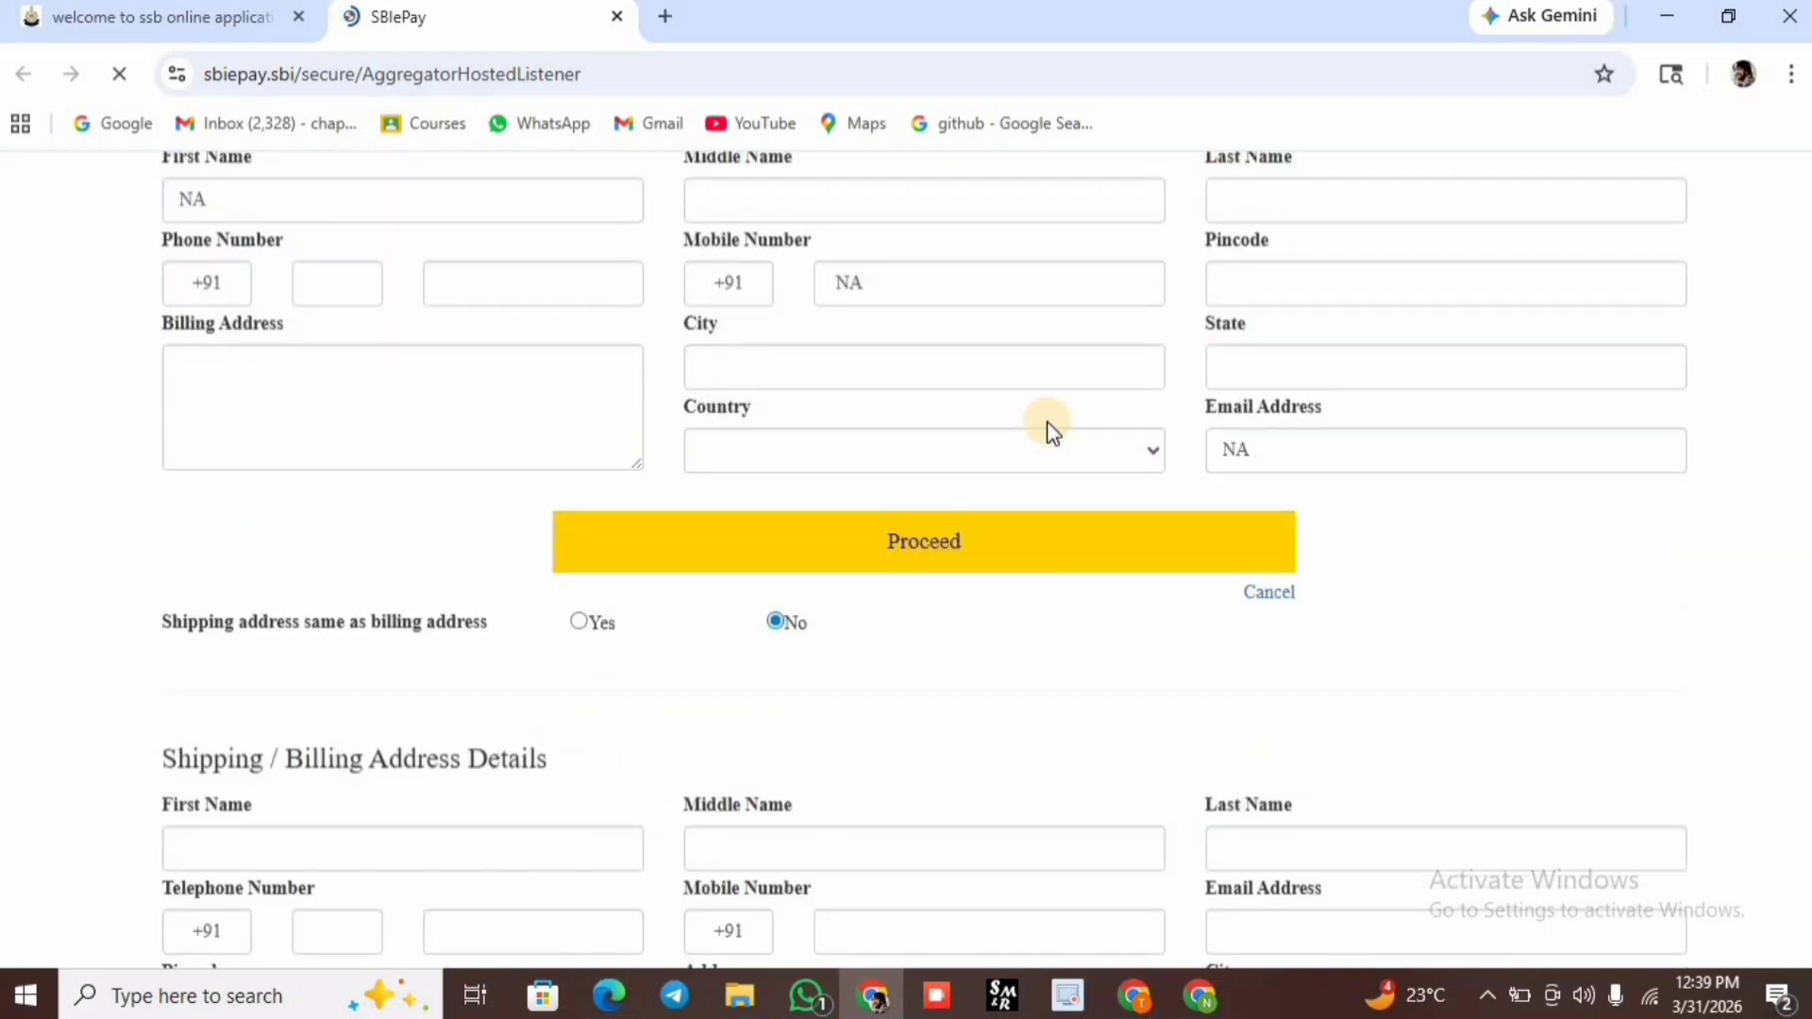
scroll(1051, 430, down, 2)
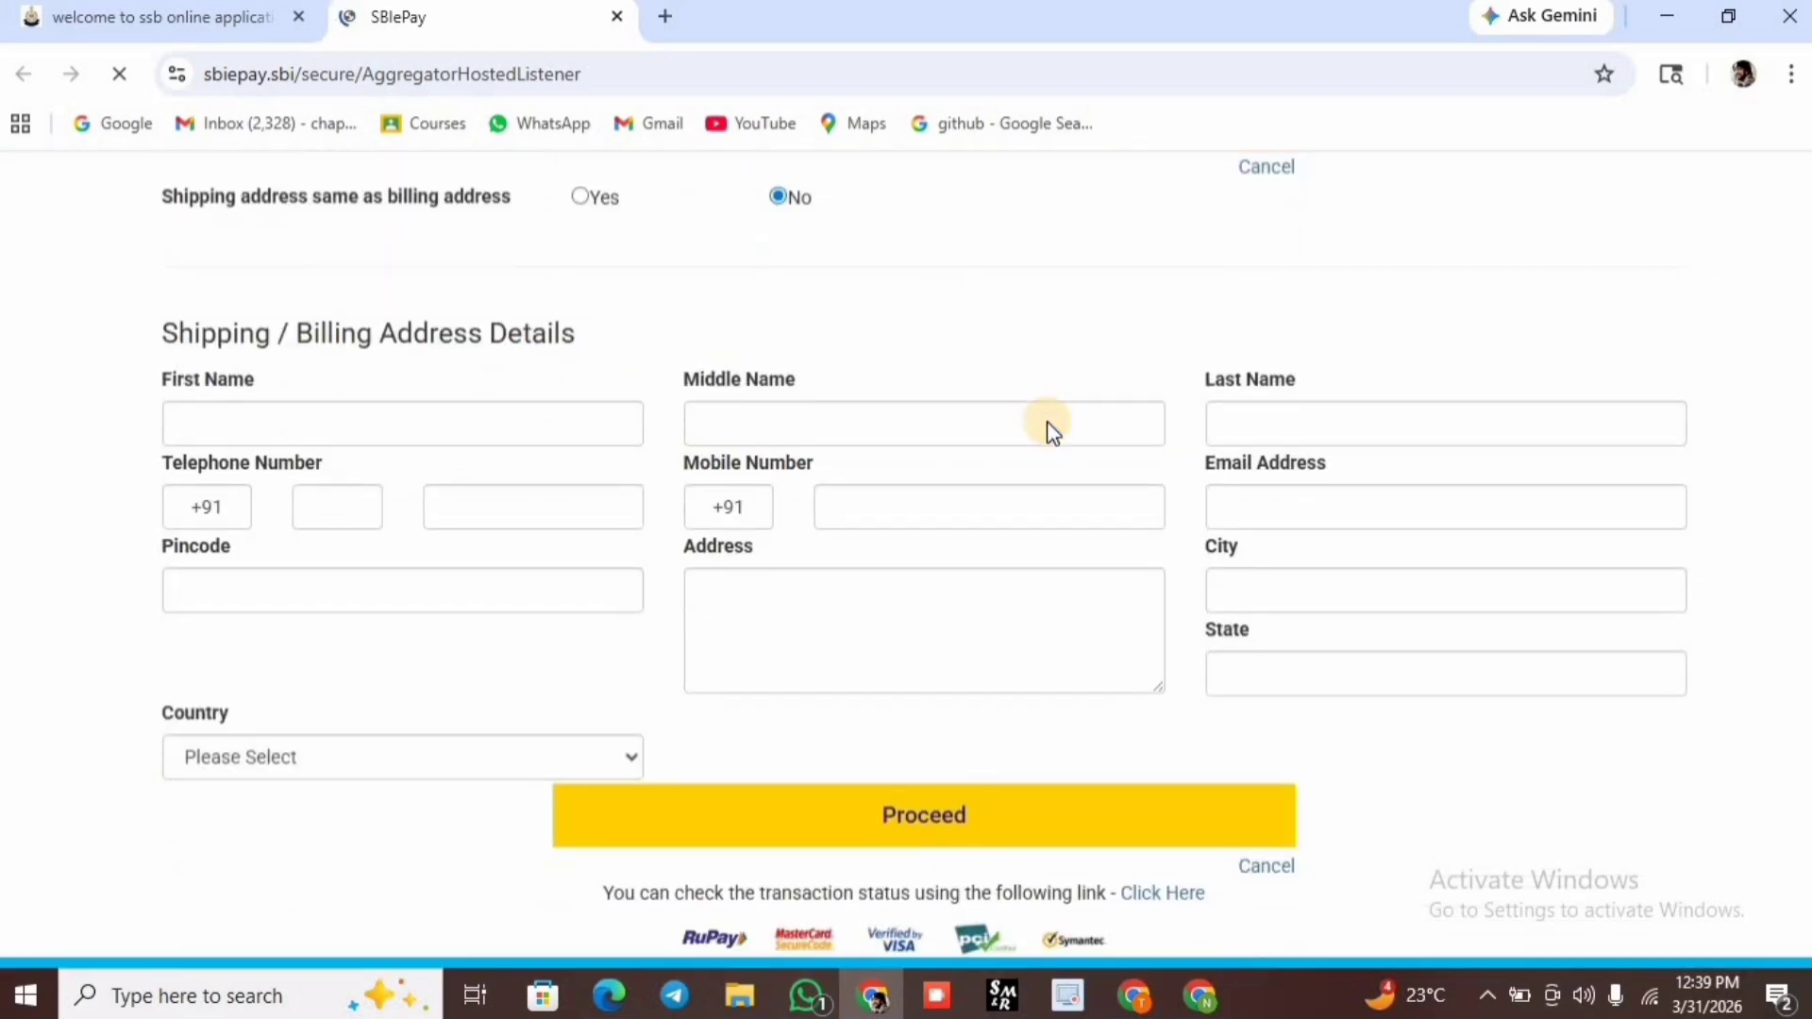
scroll(1049, 430, down, 1)
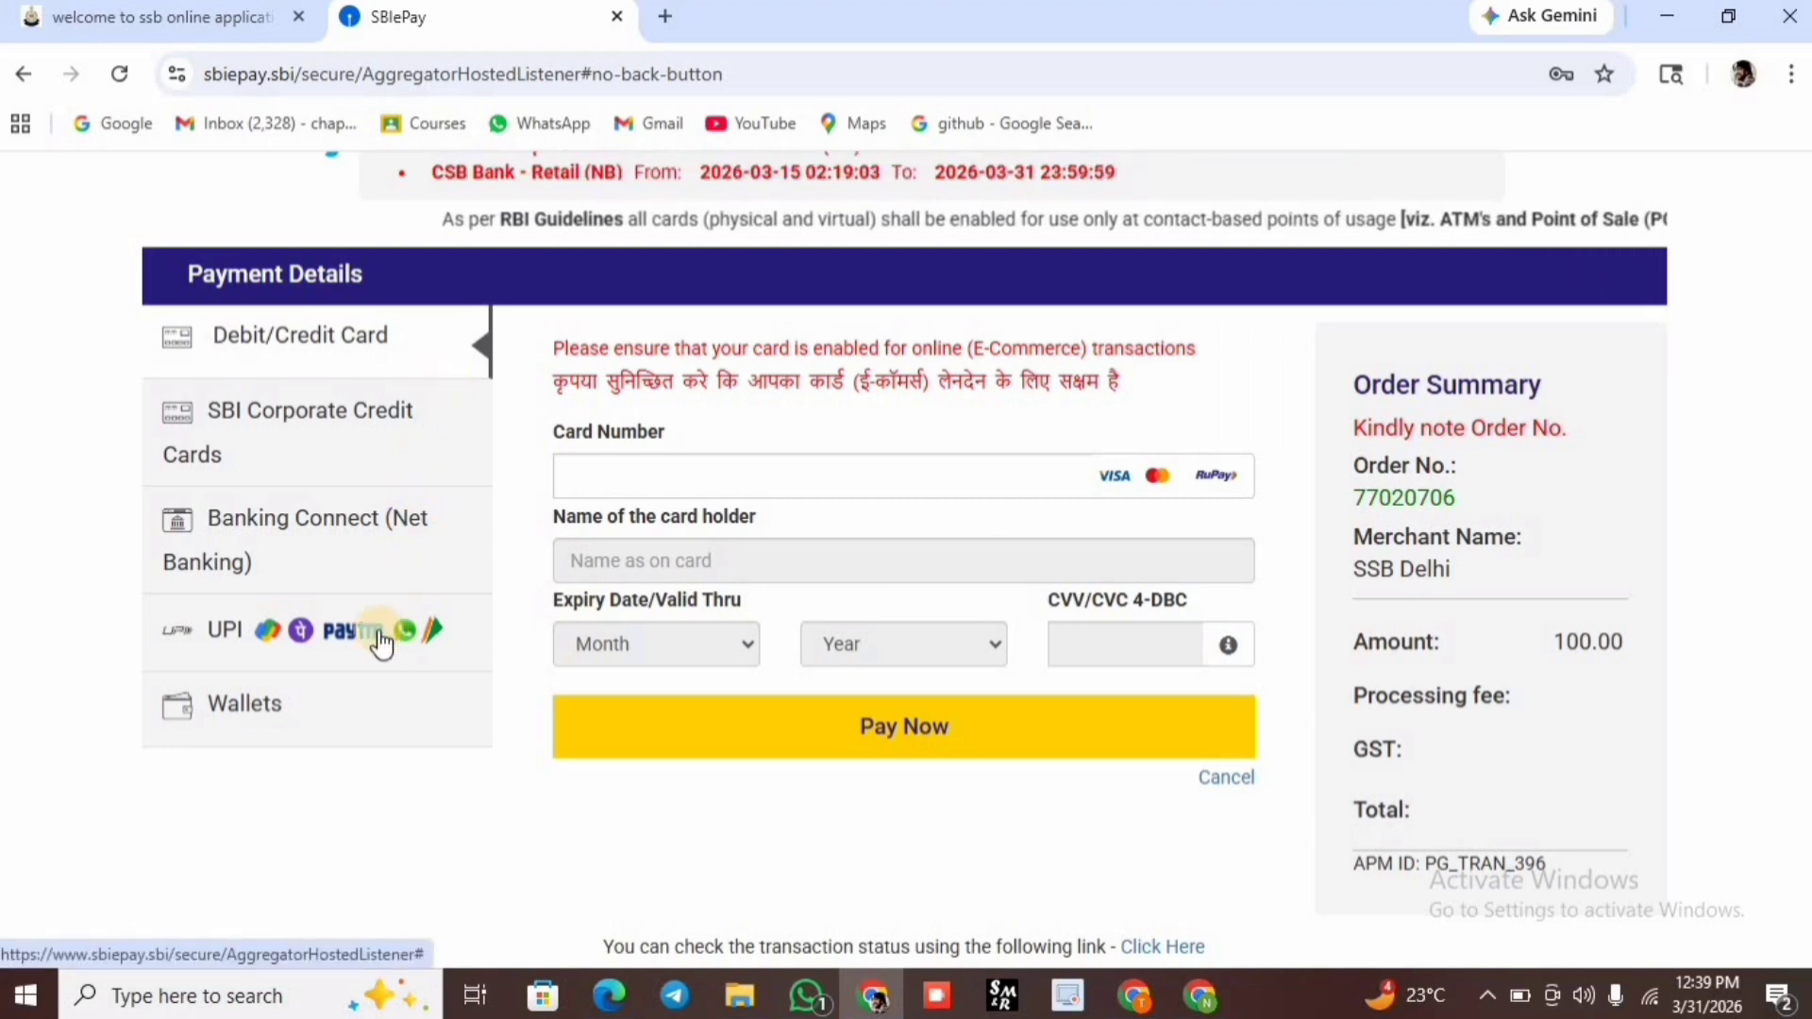
click(309, 630)
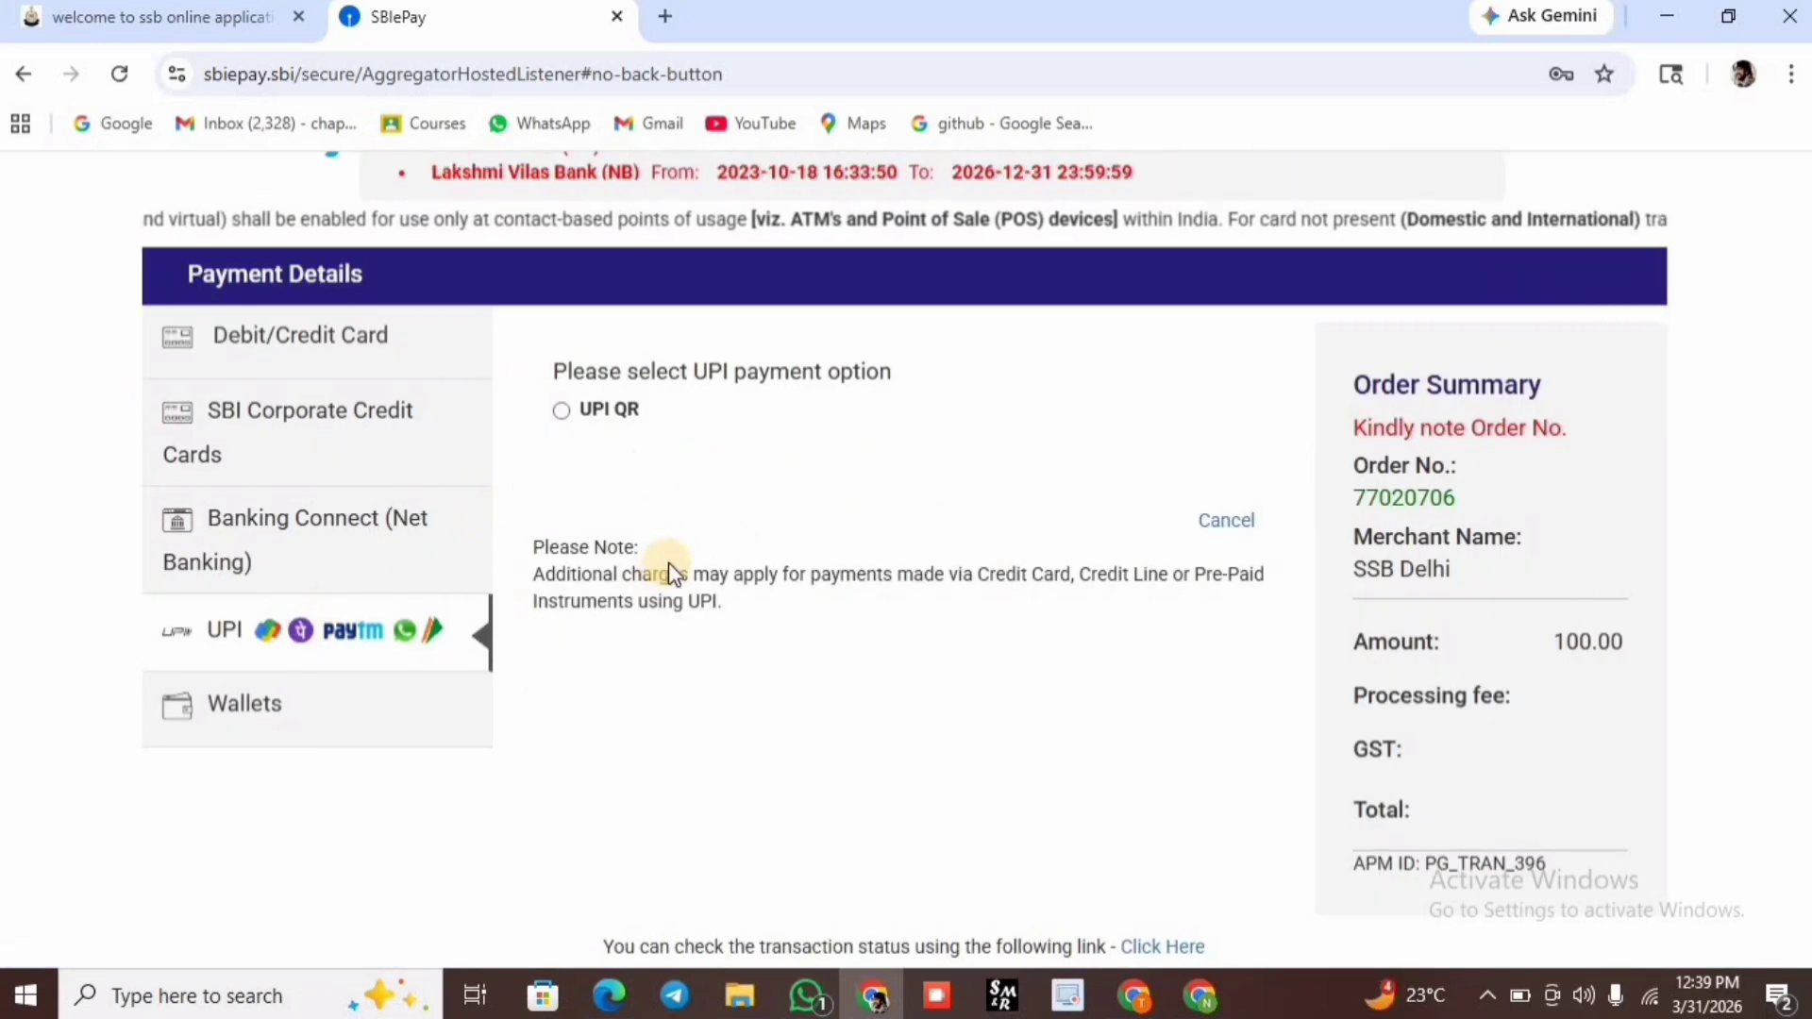
scroll(814, 577, down, 1)
scroll(814, 577, up, 1)
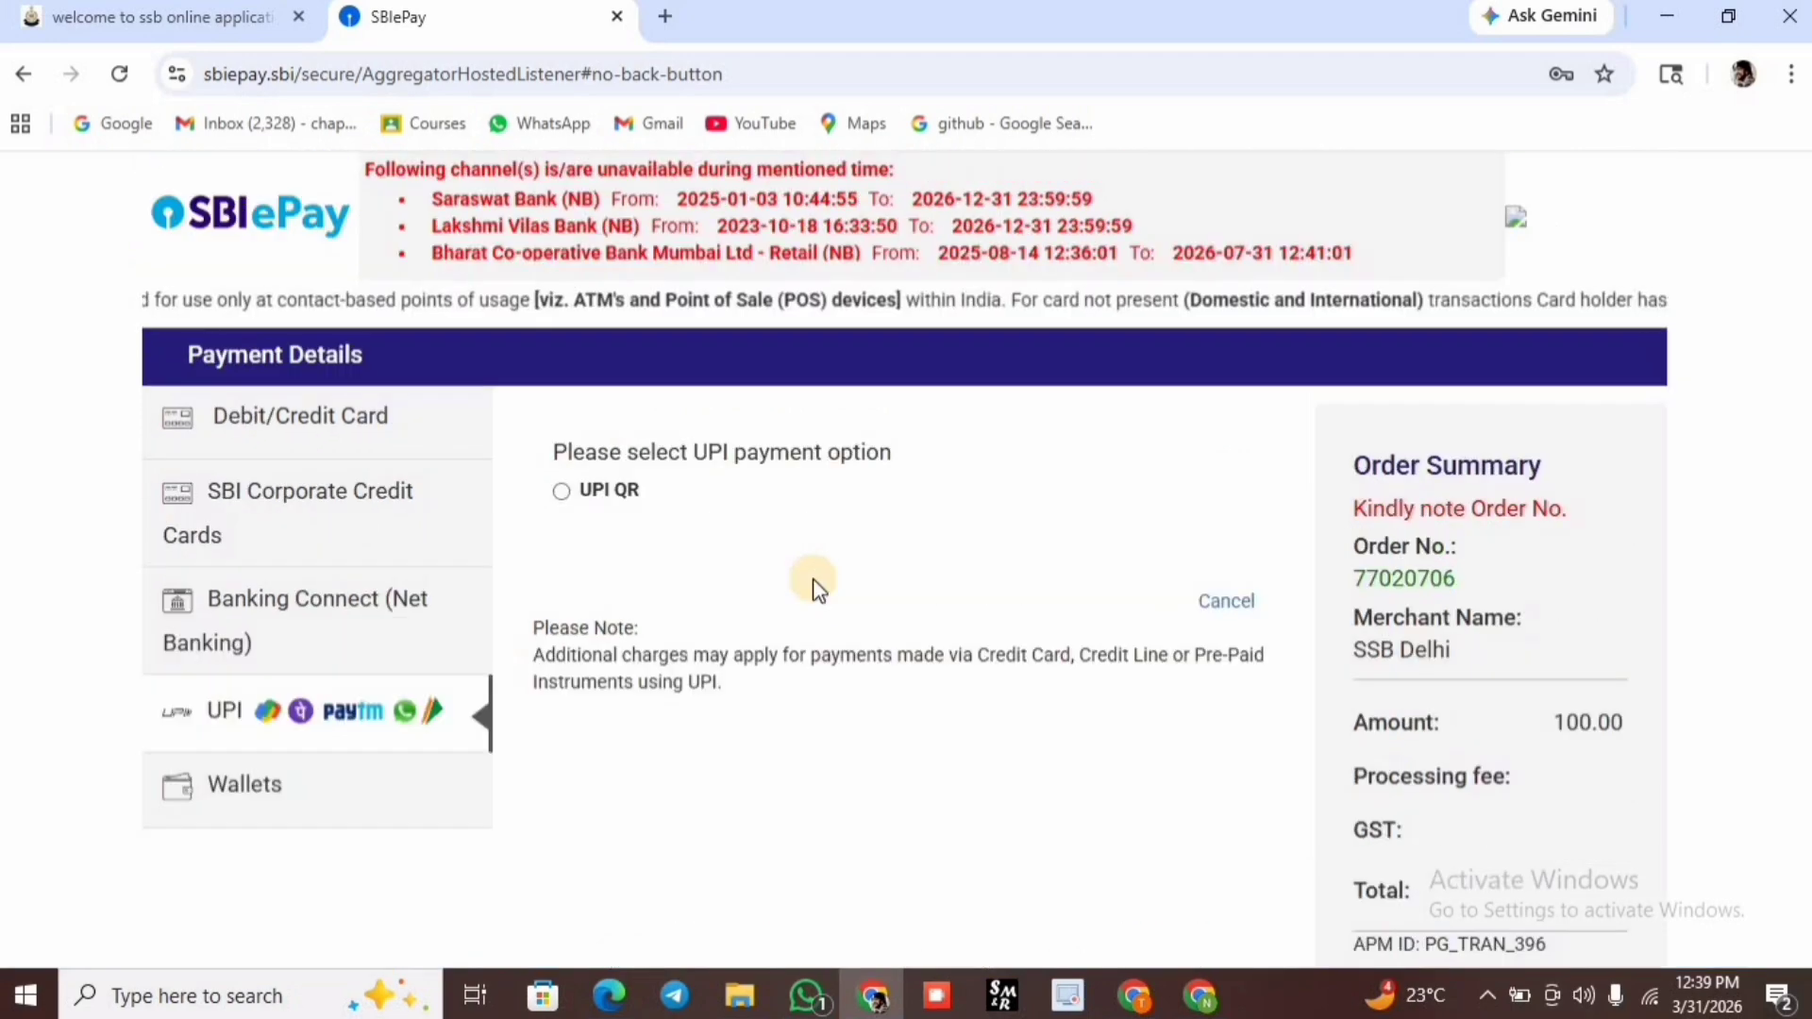
click(563, 490)
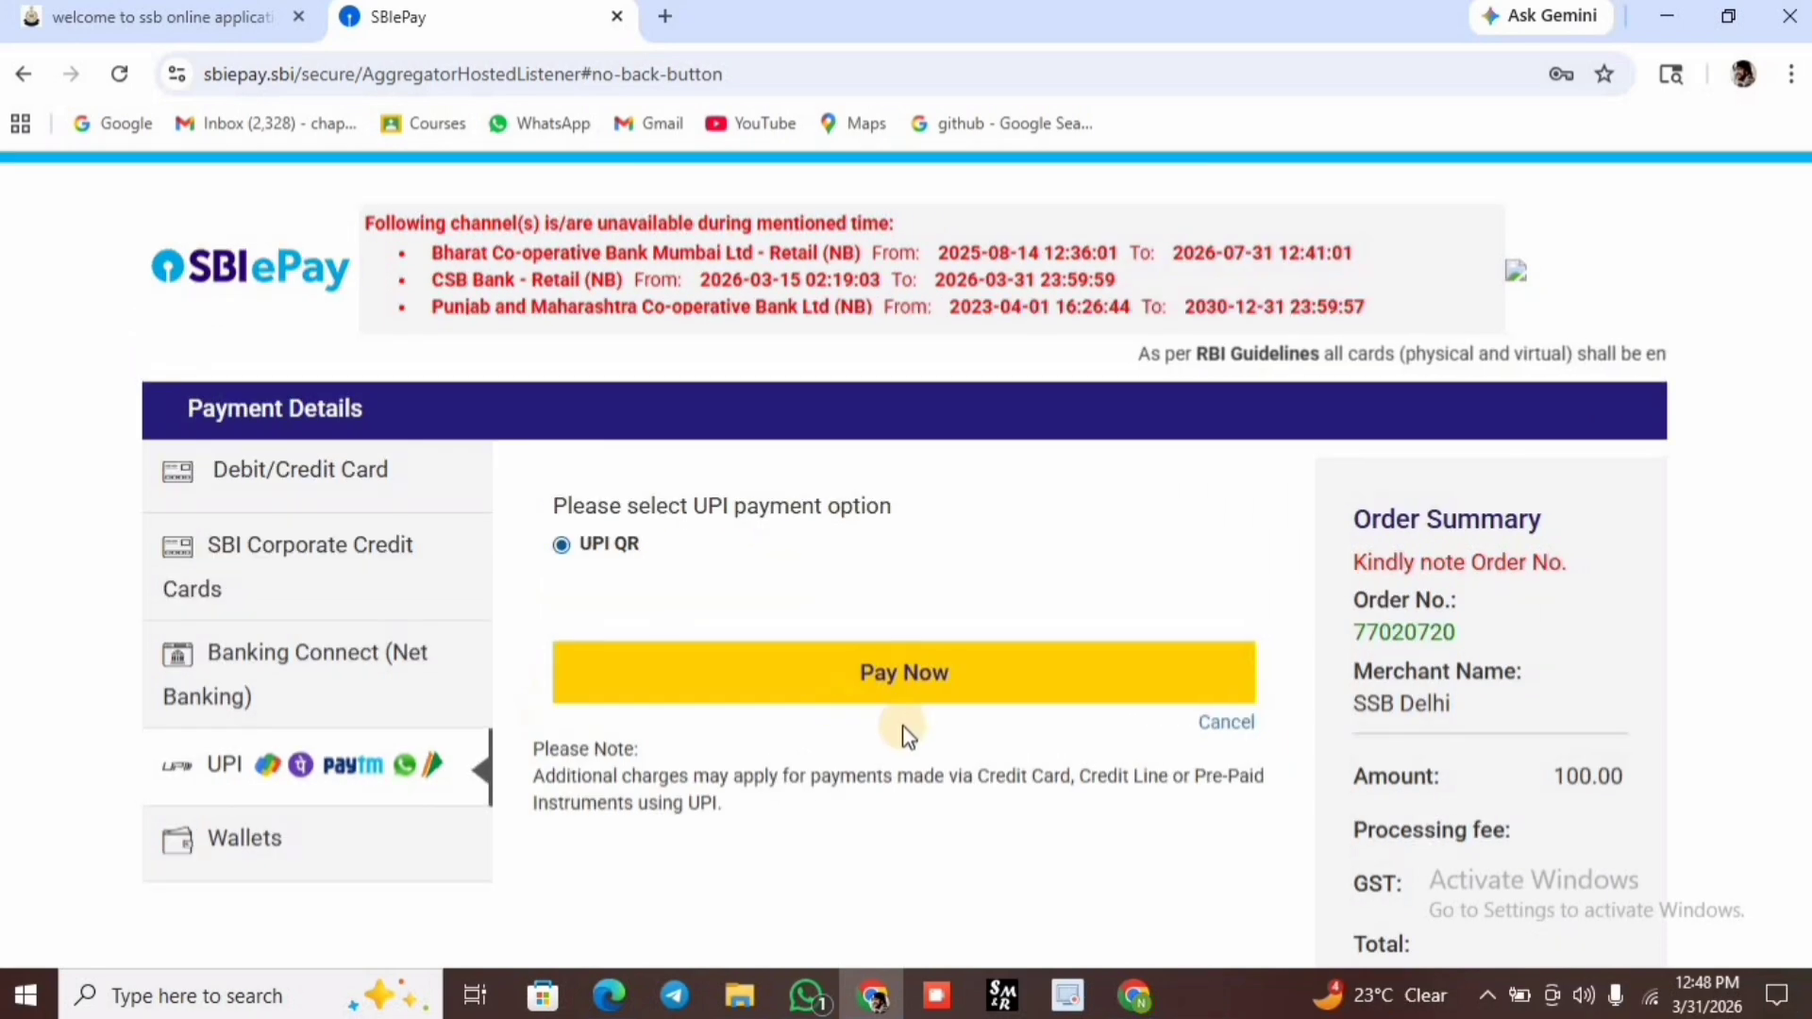
click(901, 675)
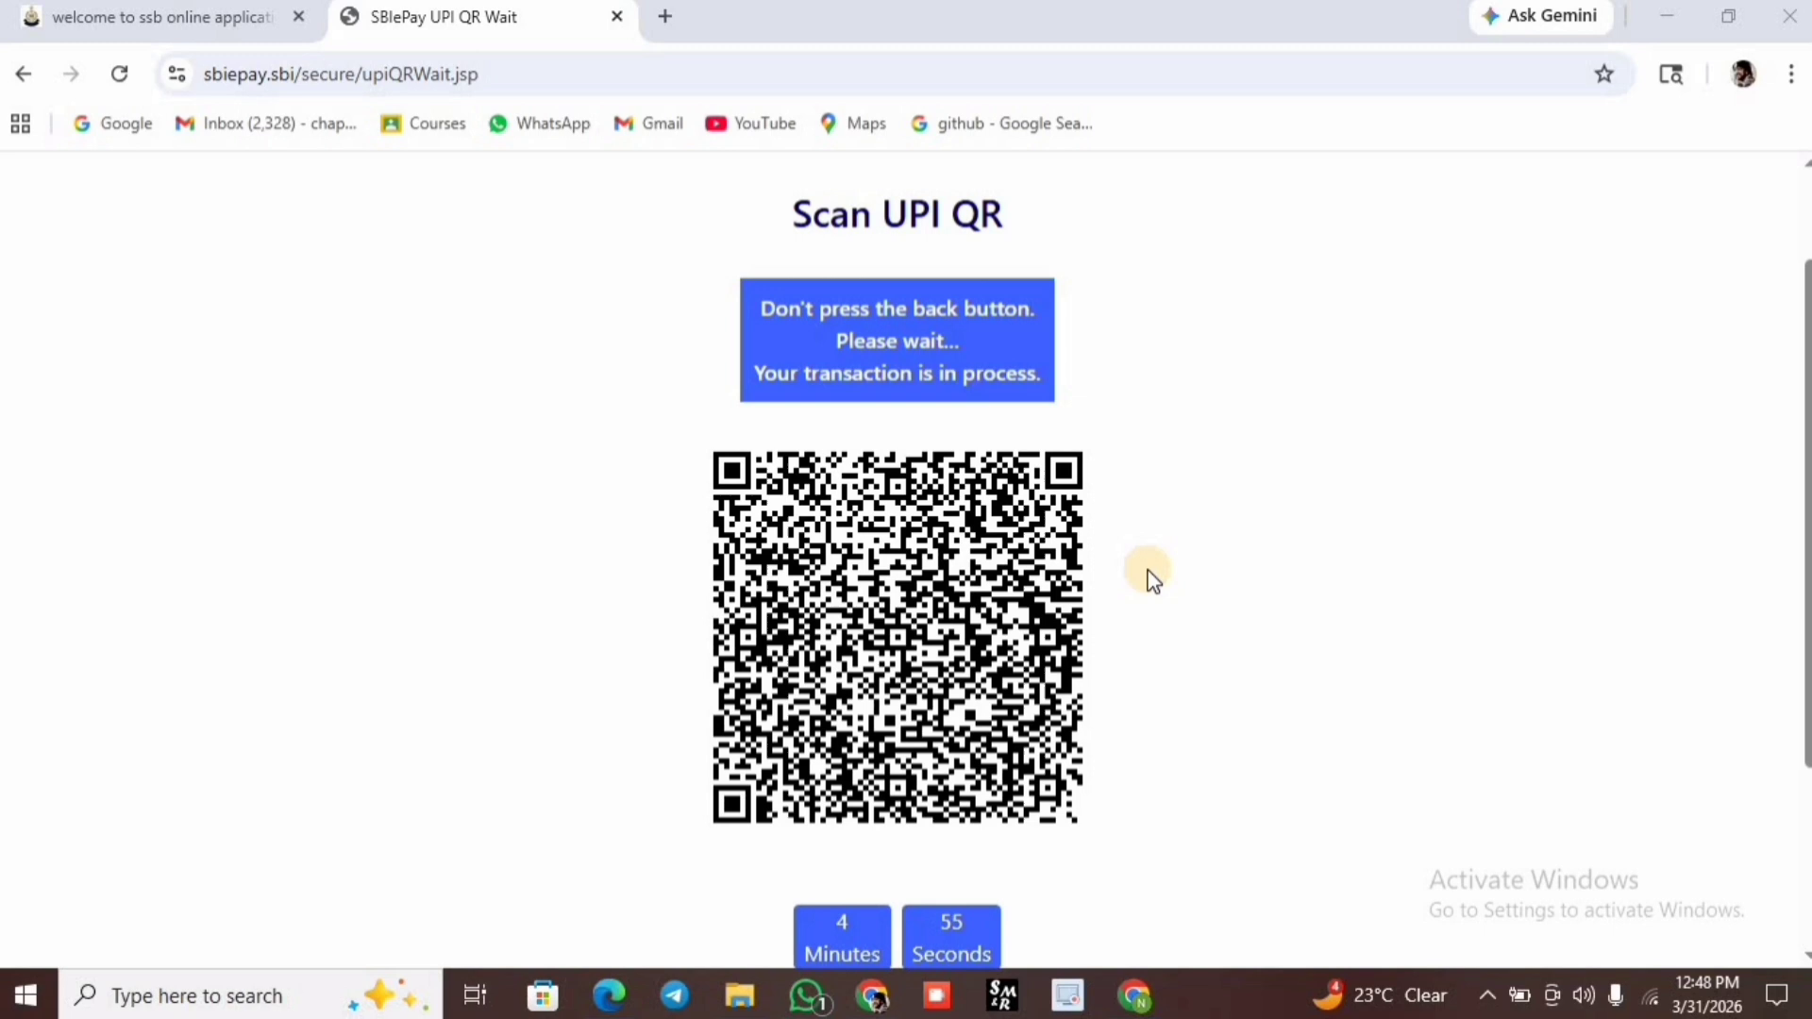
Return to the browser after completing the UPI QR payment on the phone.
click(1147, 570)
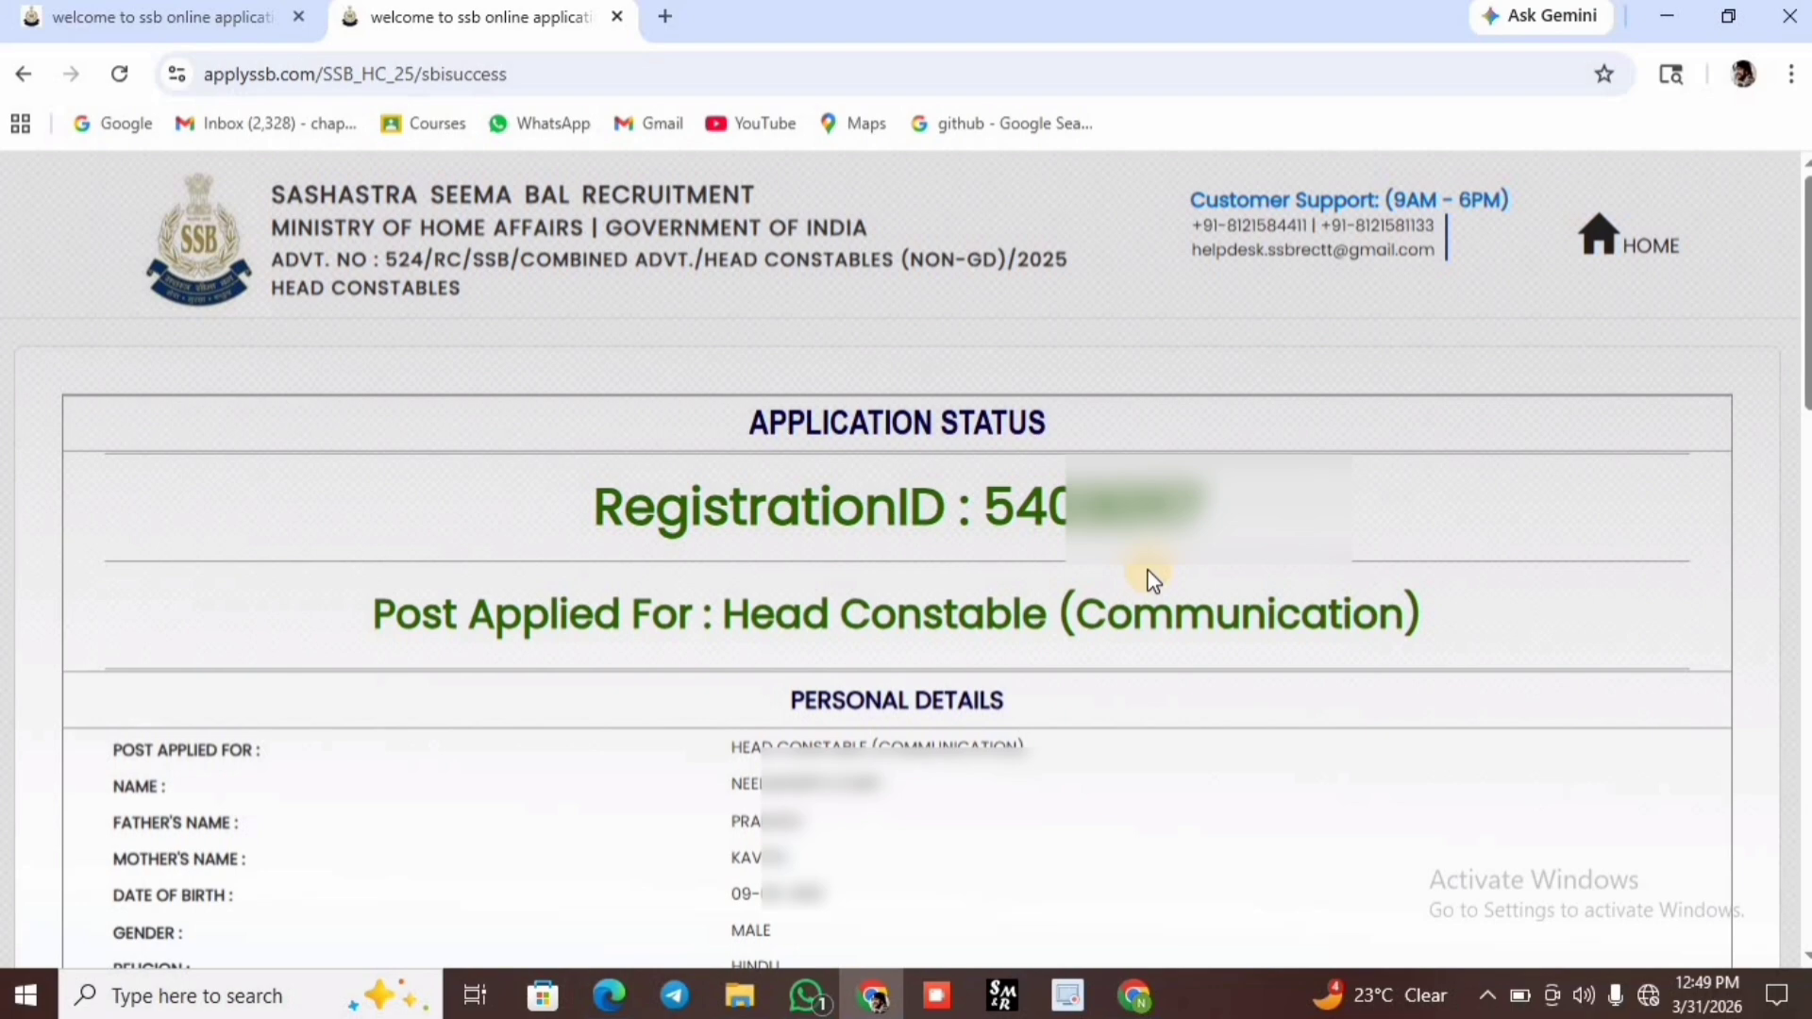
Open the printable acknowledgement from the bottom of the Application Status page.
scroll(1152, 578, down, 17)
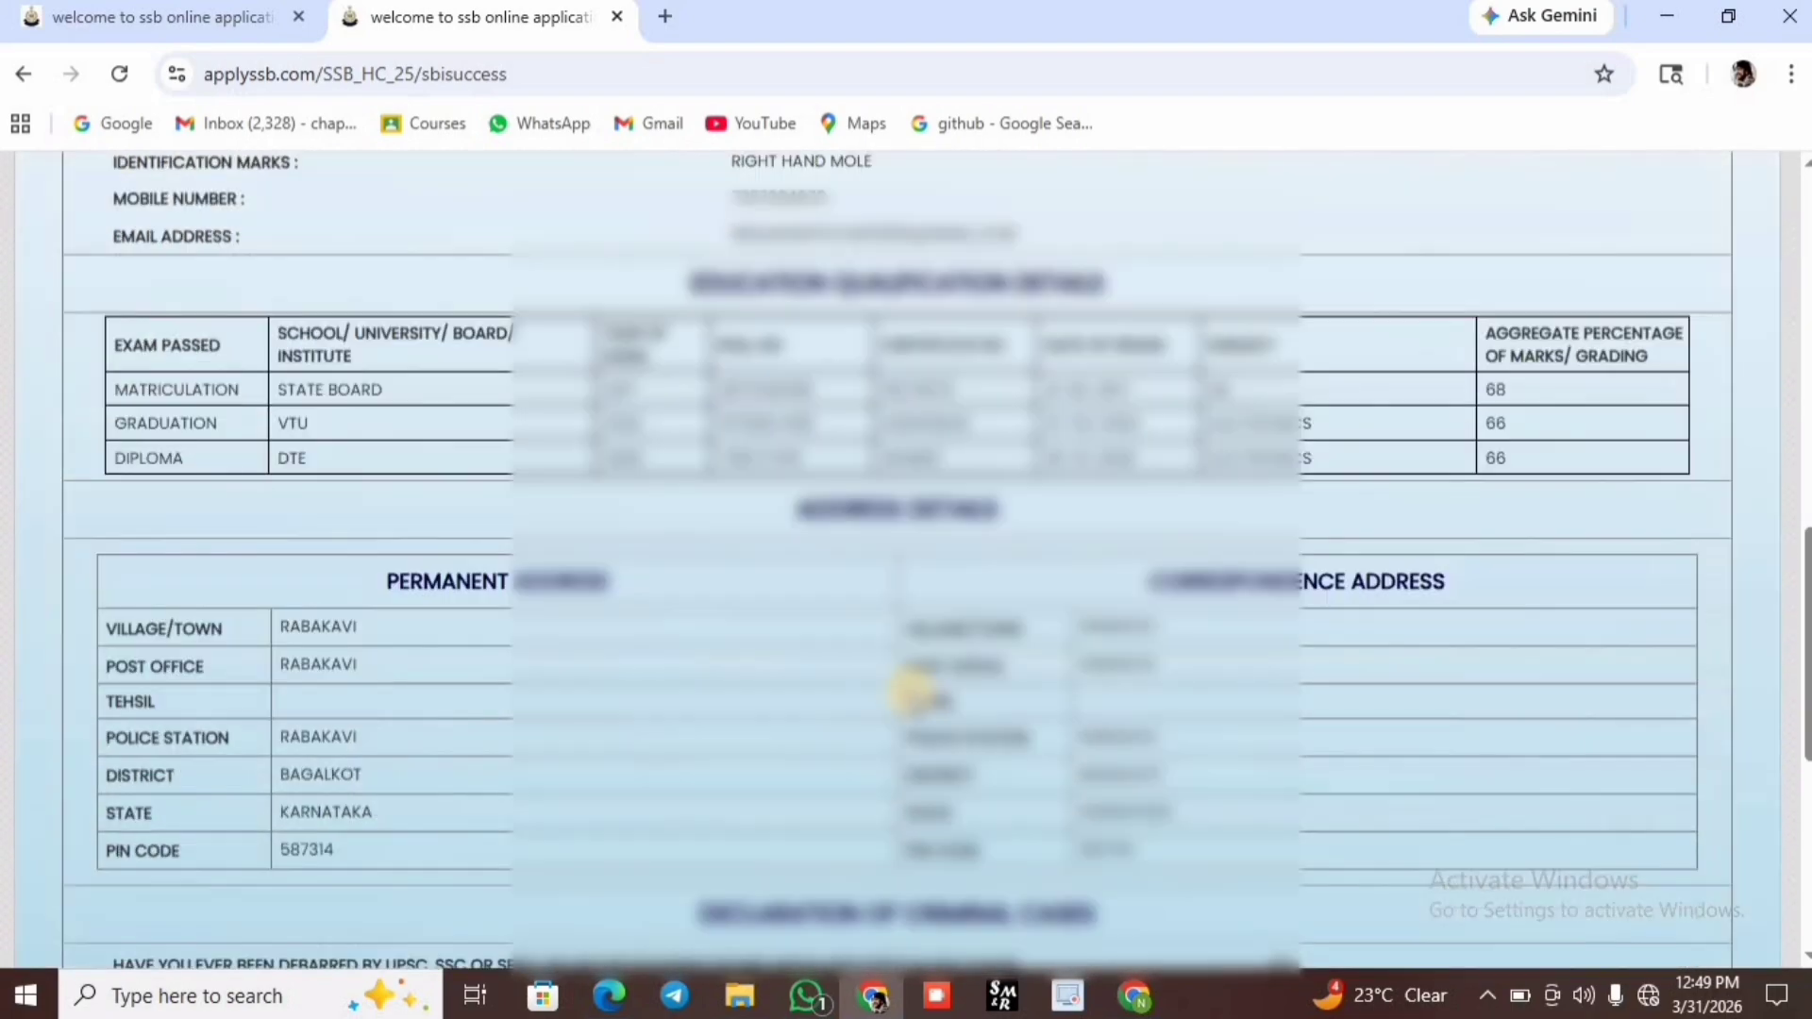
scroll(911, 692, down, 3)
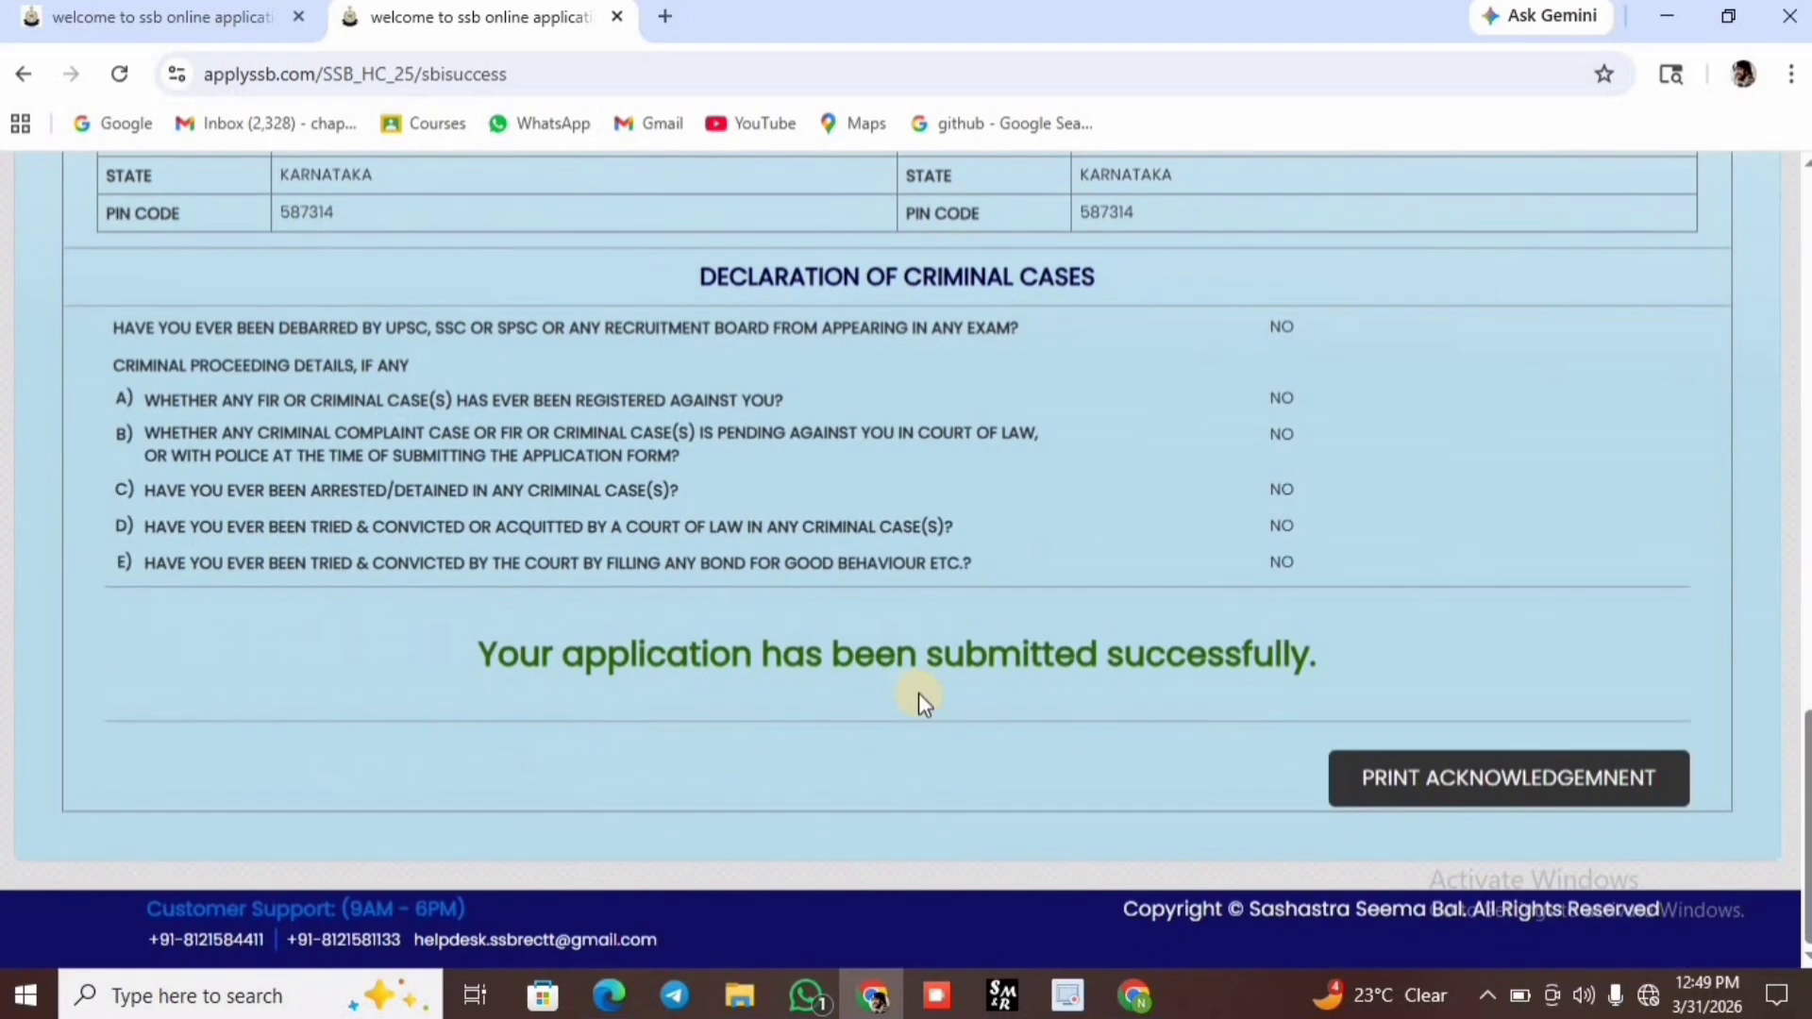
click(1479, 769)
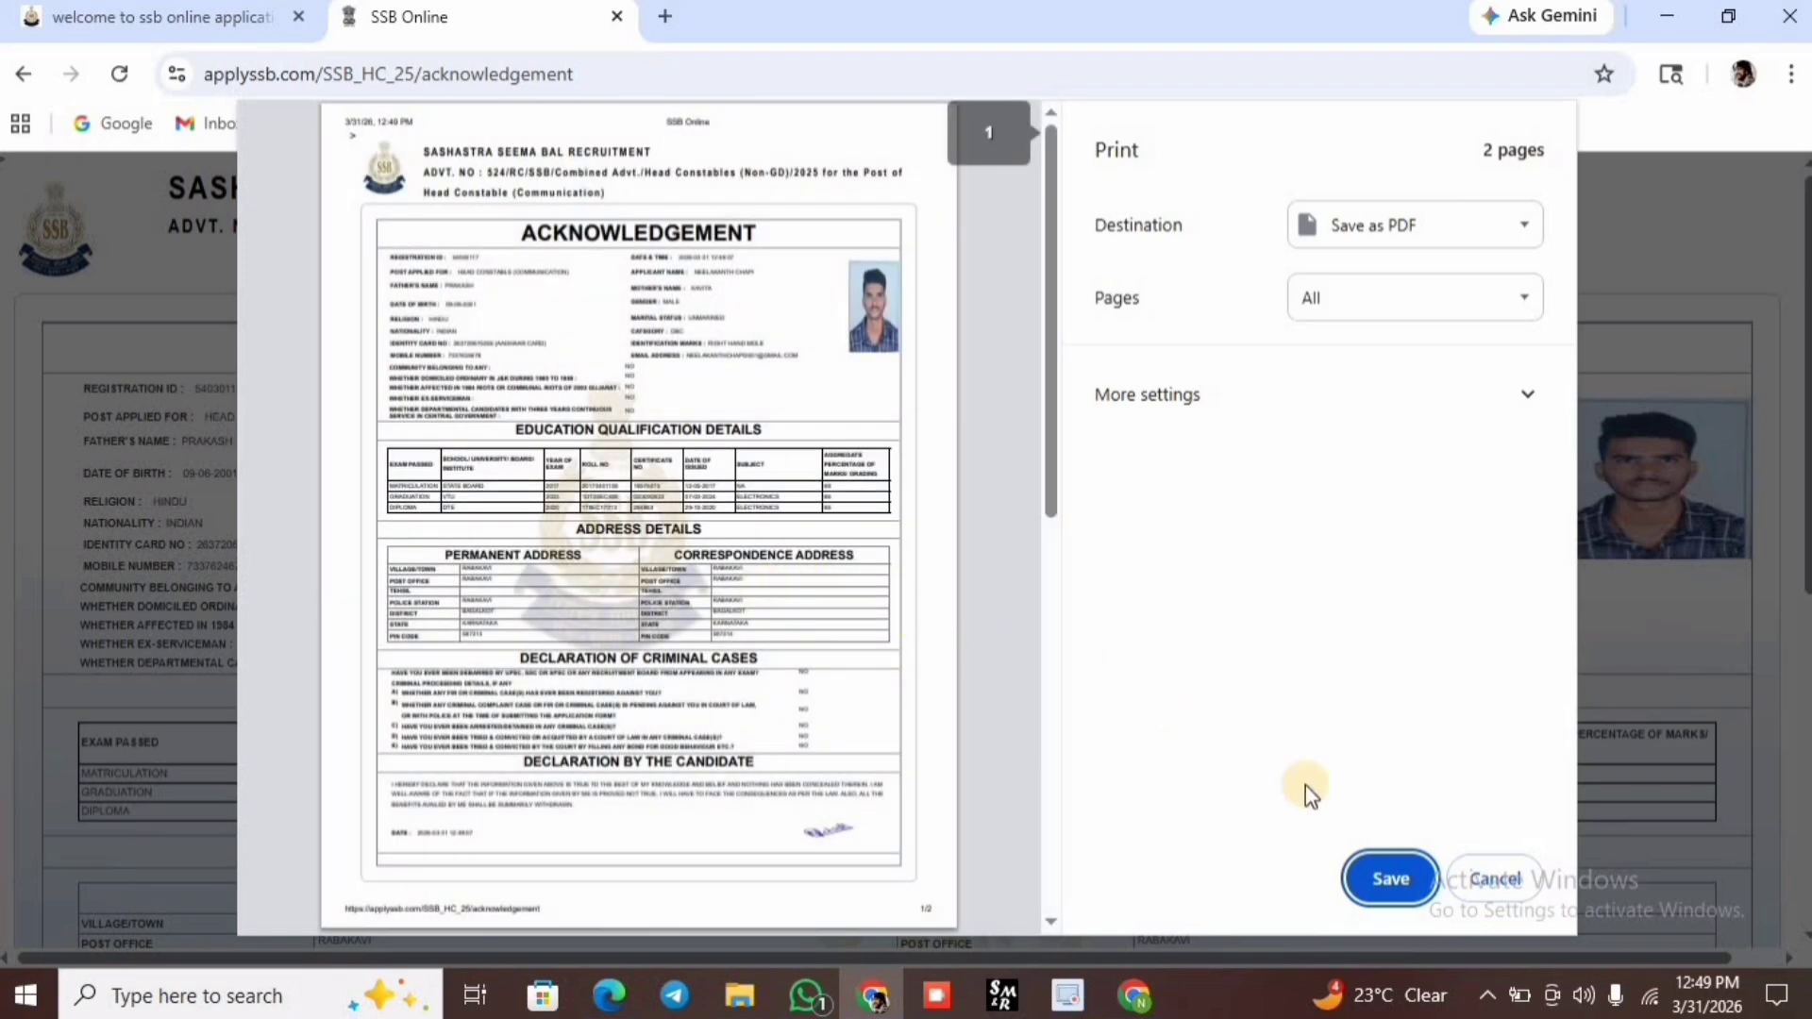
Save the acknowledgement PDF as 'SSB 2025' in the SSC folder on Local Disk (E:).
click(1376, 878)
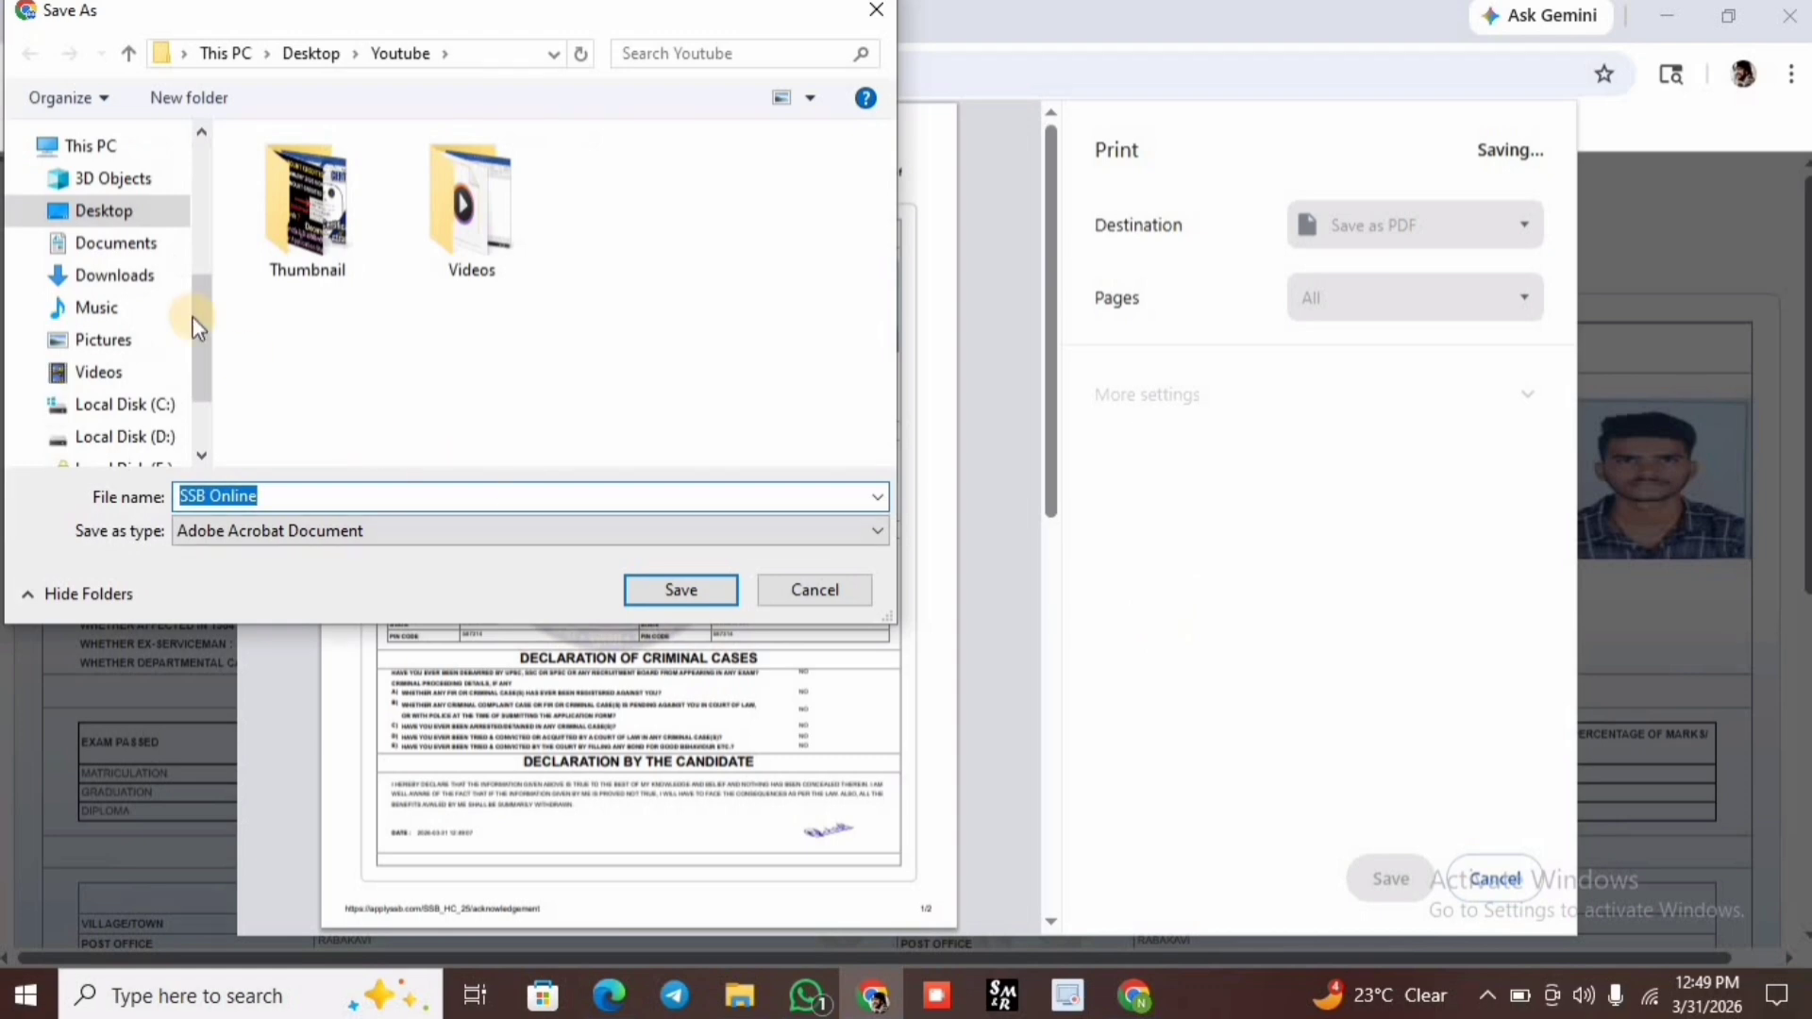
scroll(131, 408, down, 1)
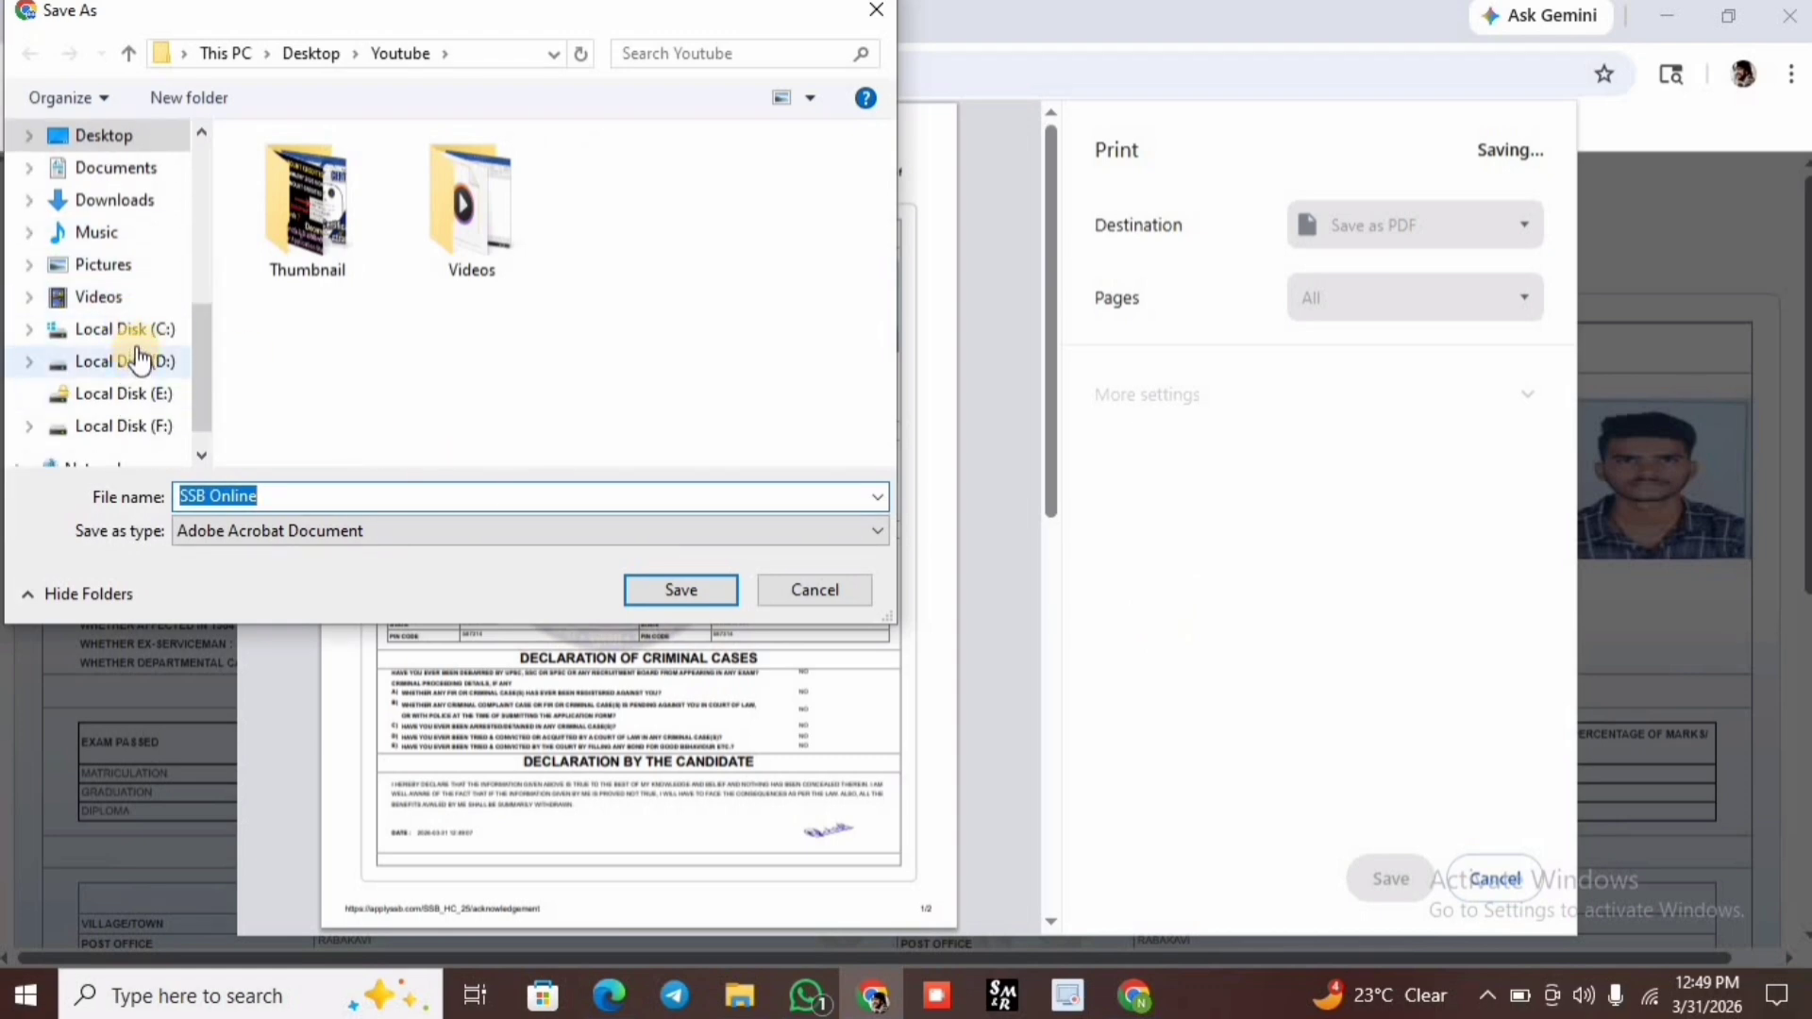
click(205, 393)
scroll(420, 342, down, 2)
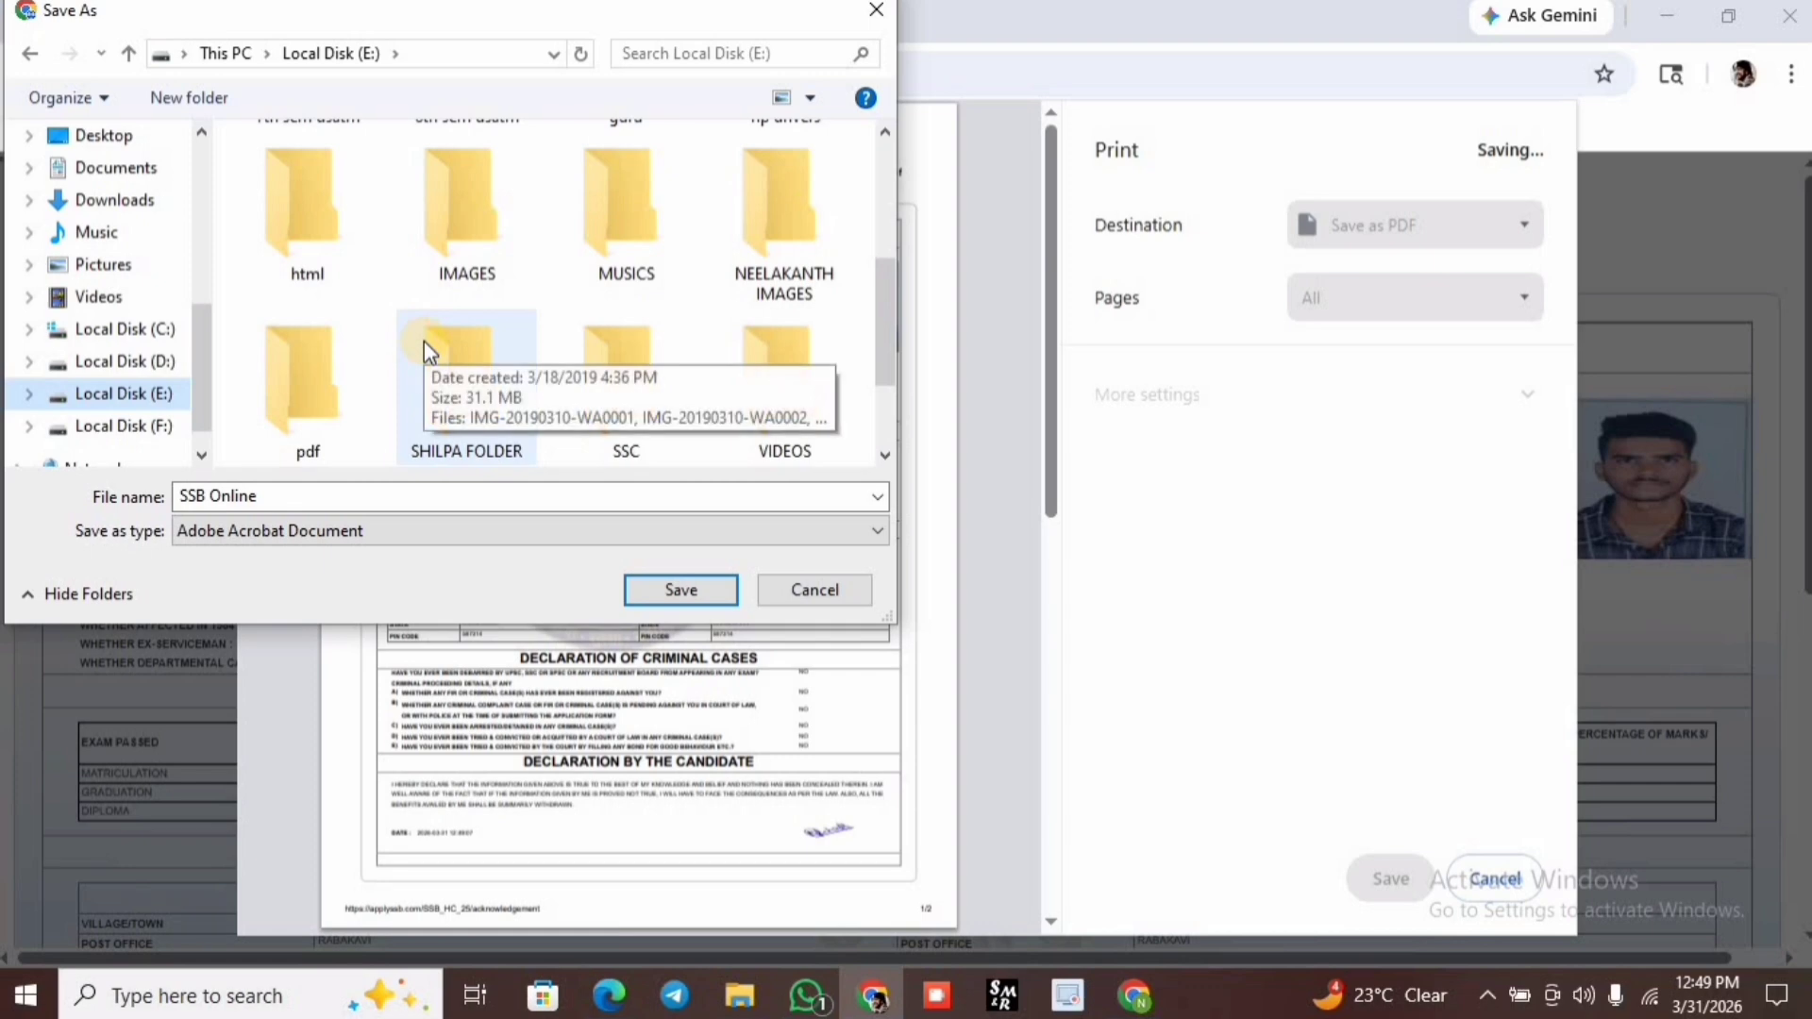
double_click(605, 371)
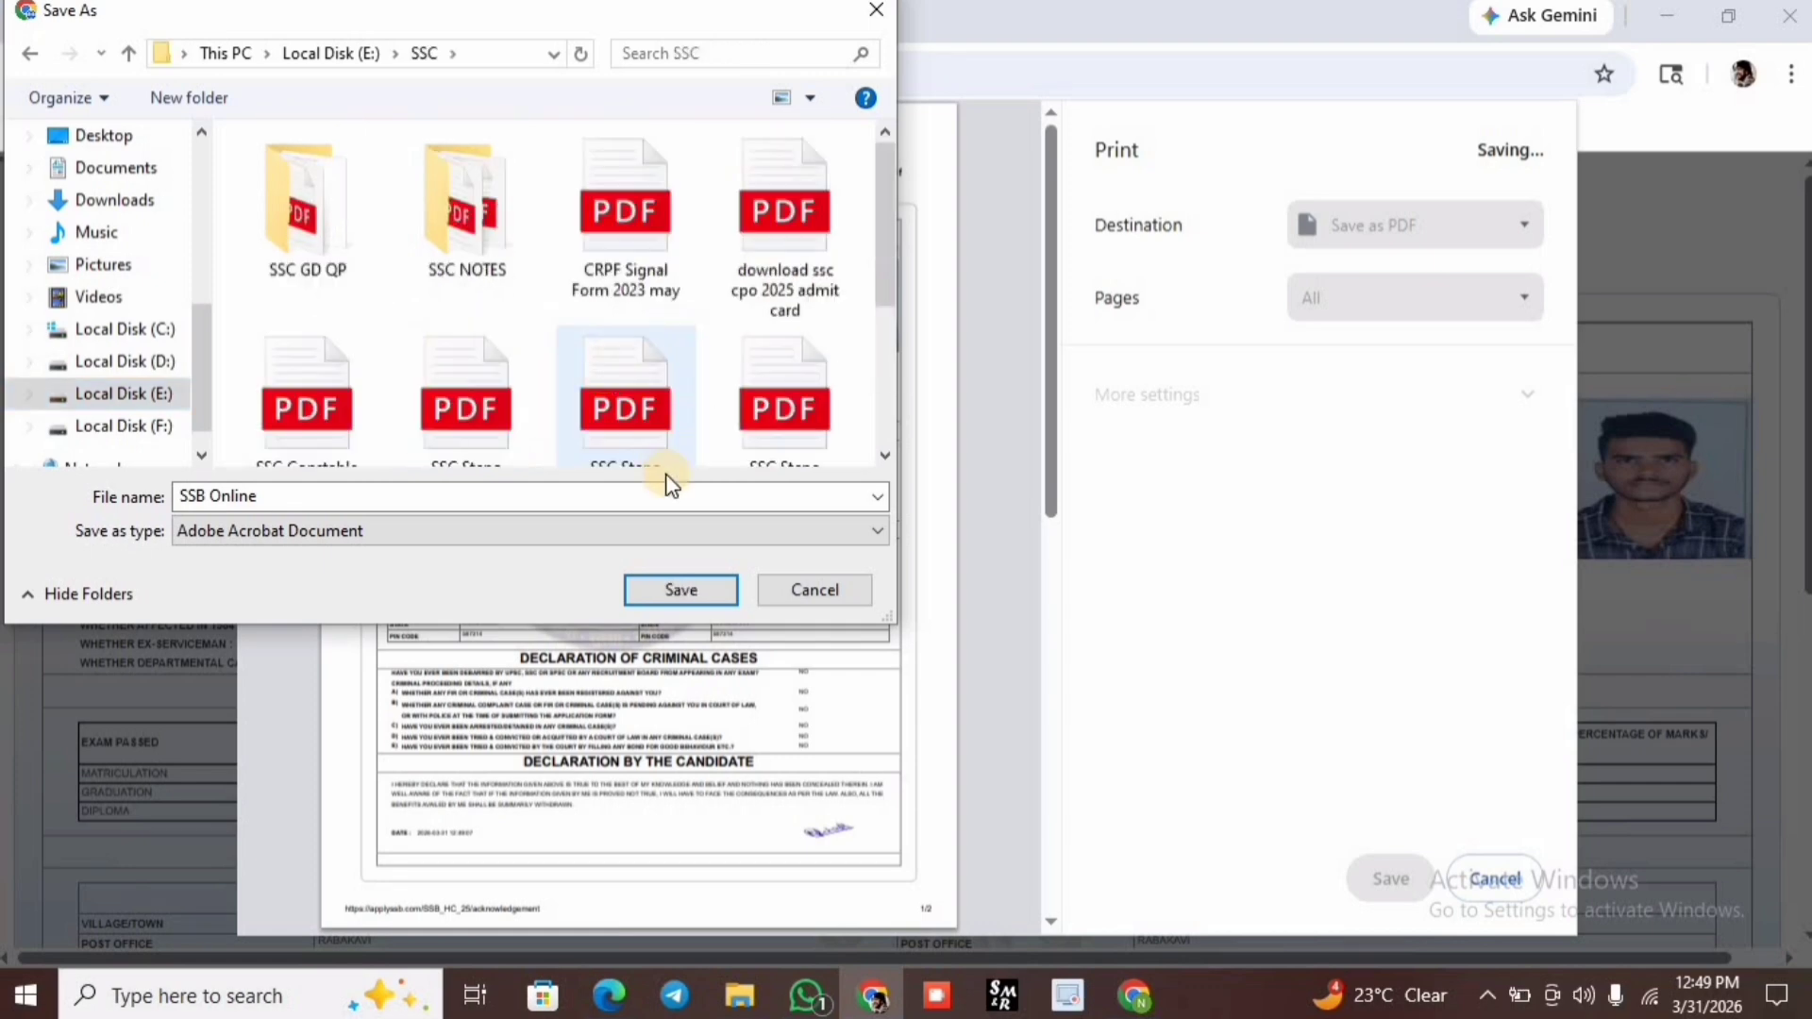
click(467, 498)
text(SSB )
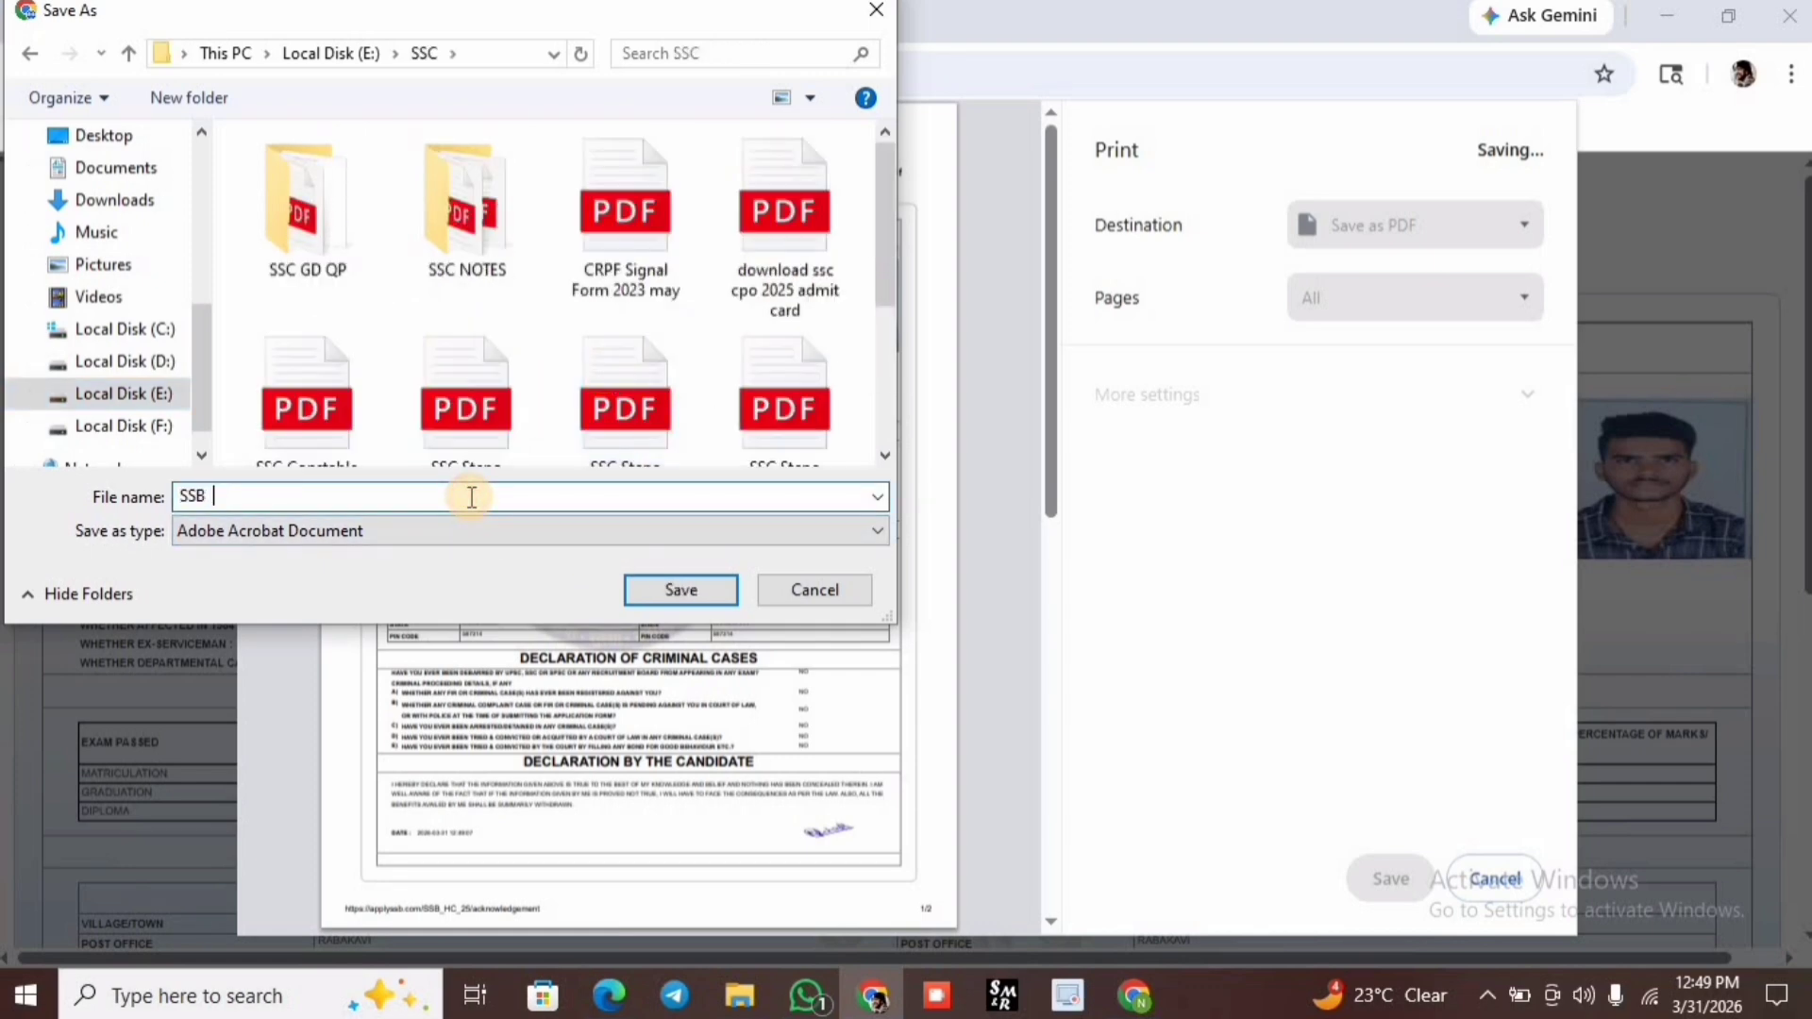
text(2025)
click(640, 593)
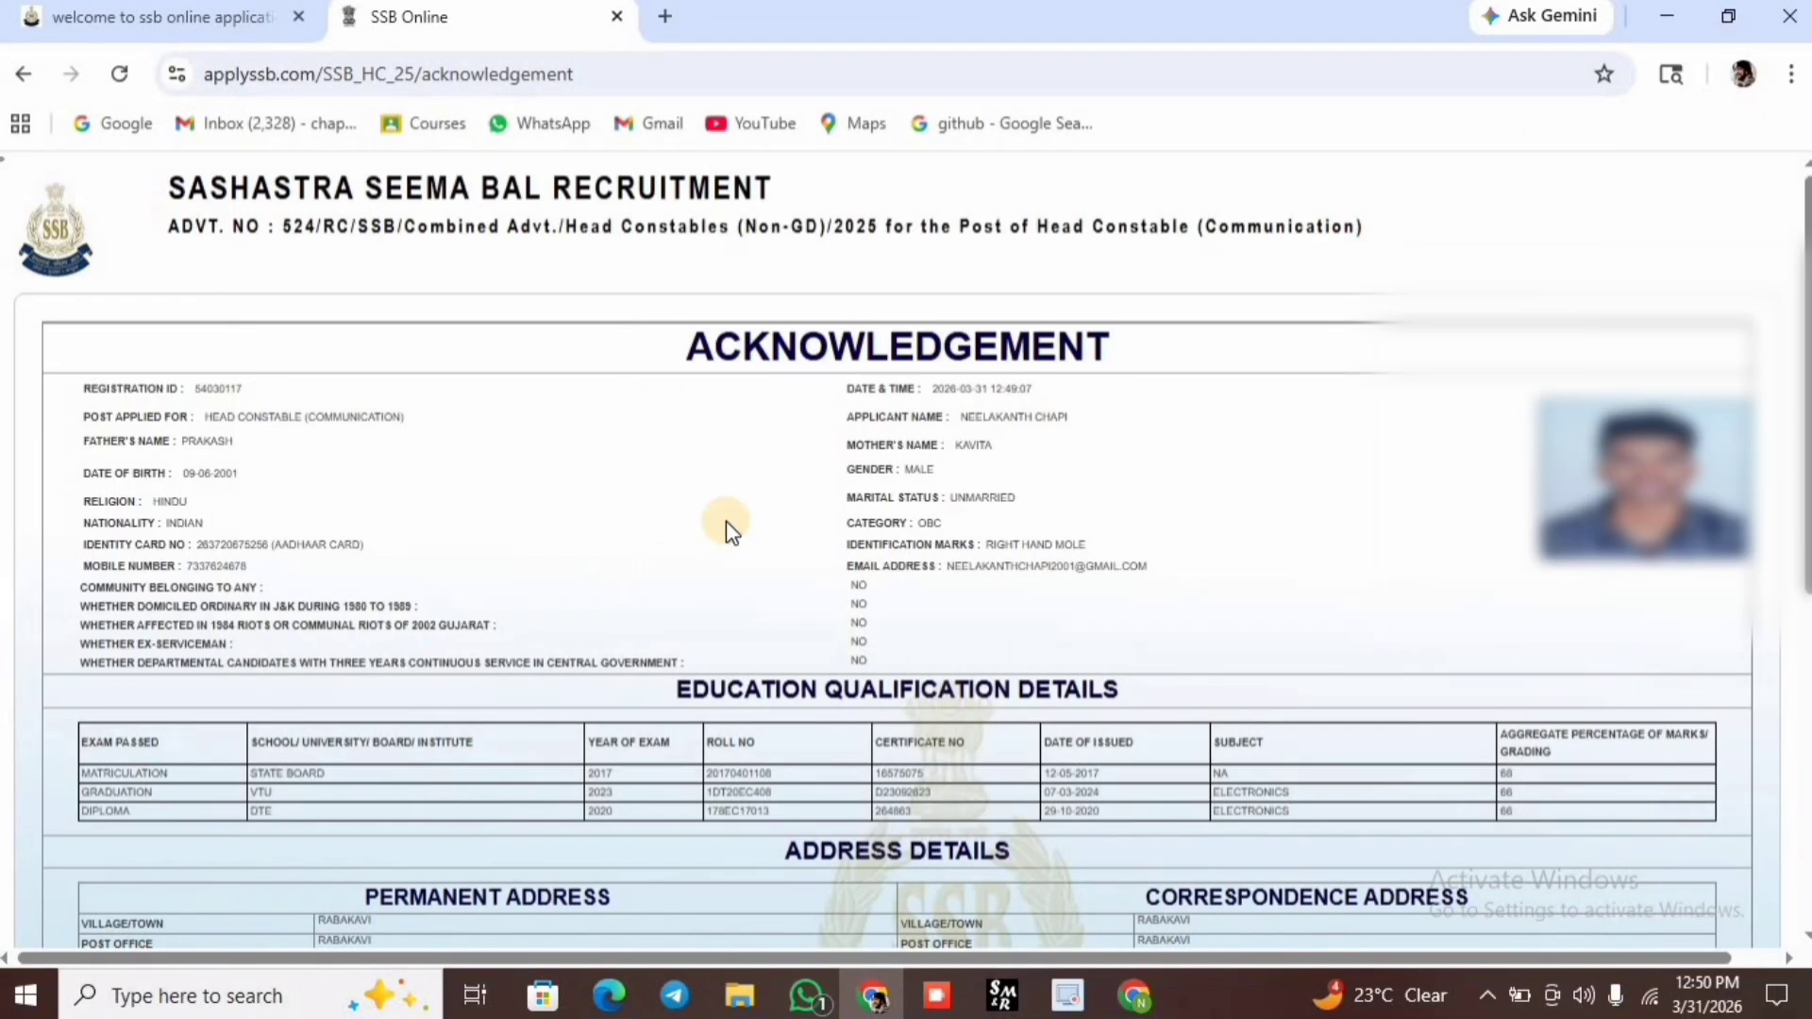
scroll(727, 521, down, 6)
scroll(1056, 538, up, 7)
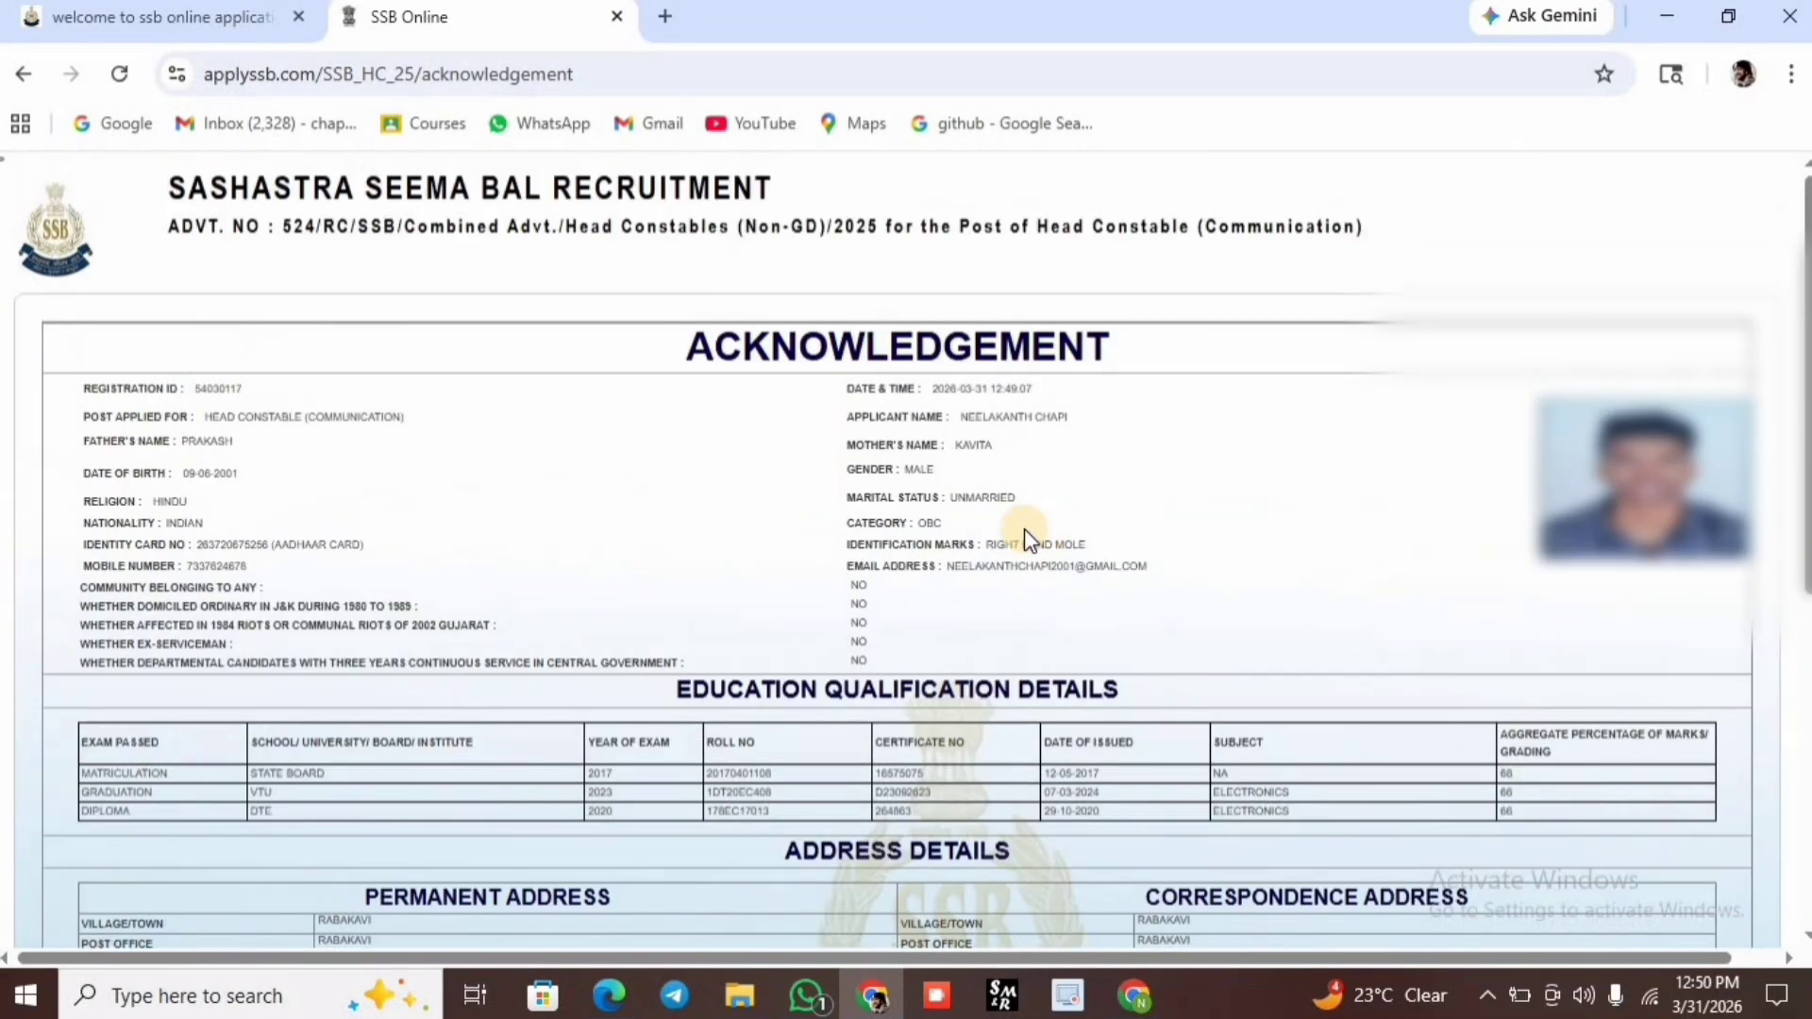